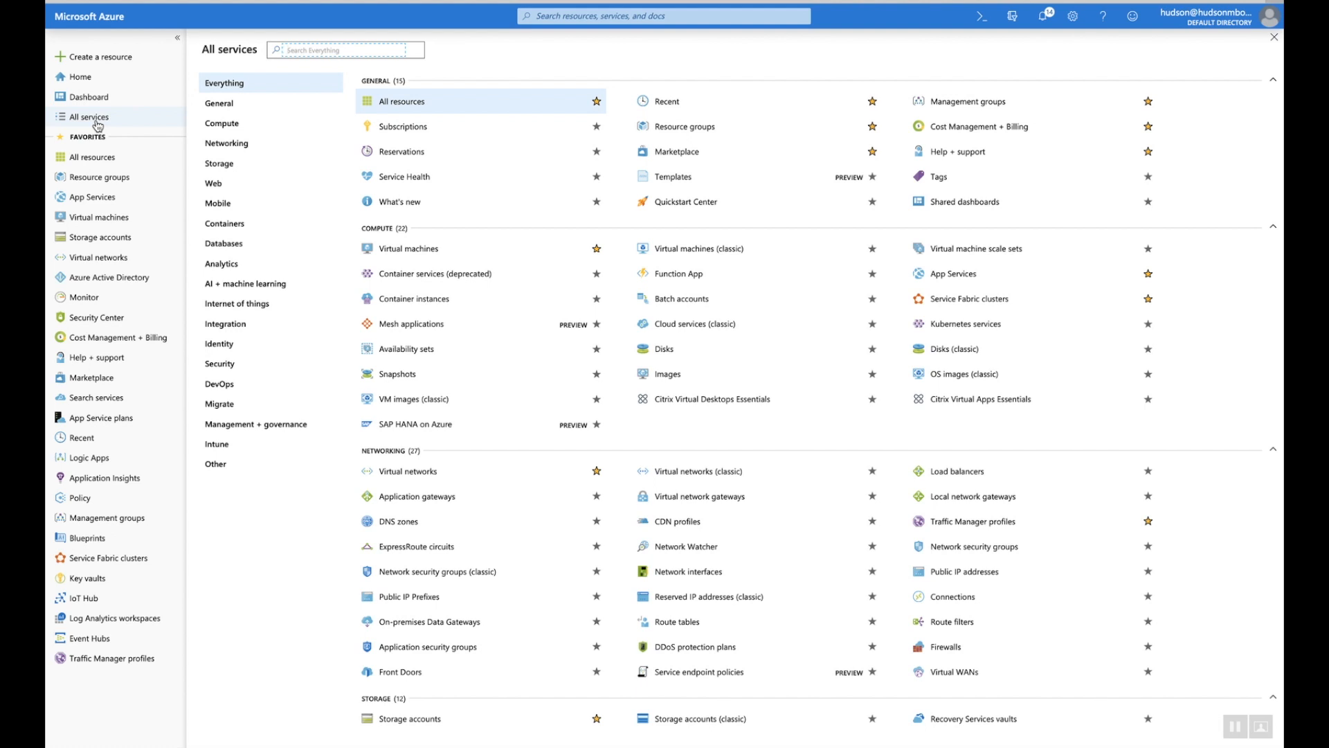
Search All services for 'blueprints' and open the Blueprints service
{"action": "type", "text": "blueprints"}
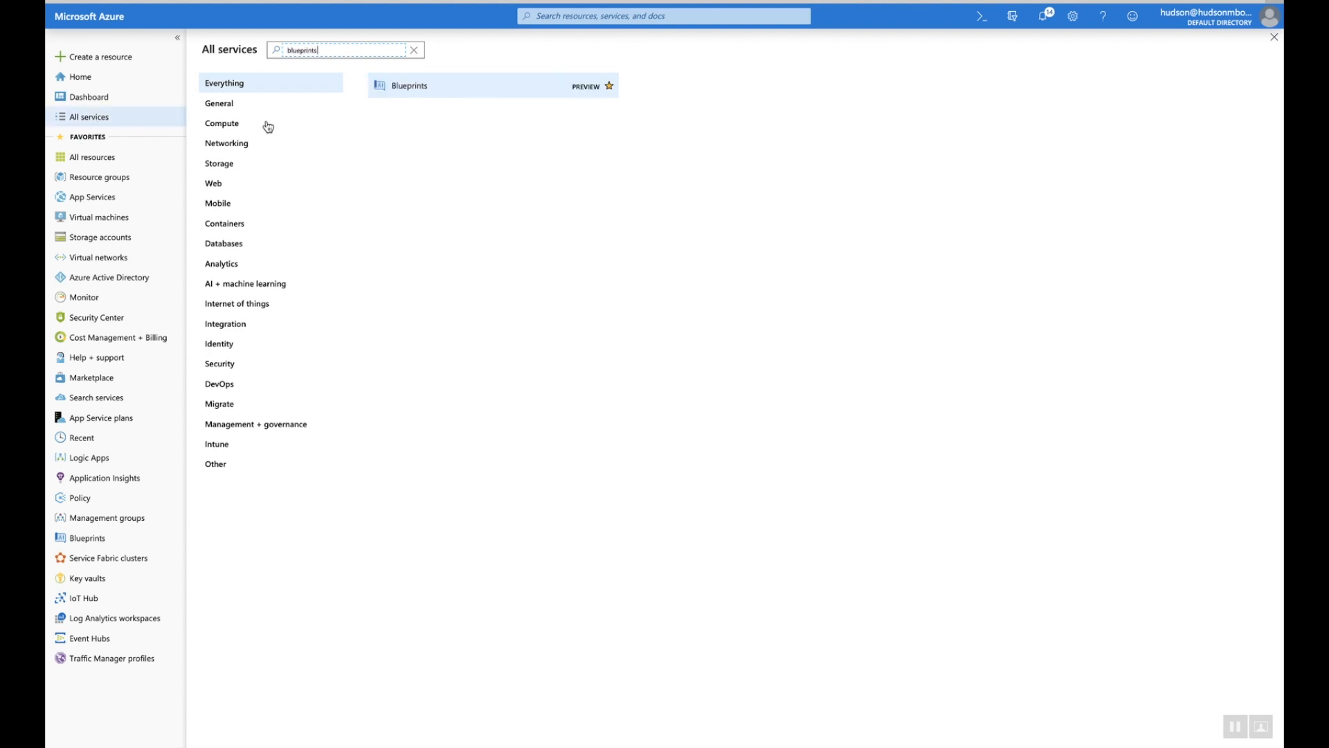
{"action": "left_click", "coordinate": [407, 89]}
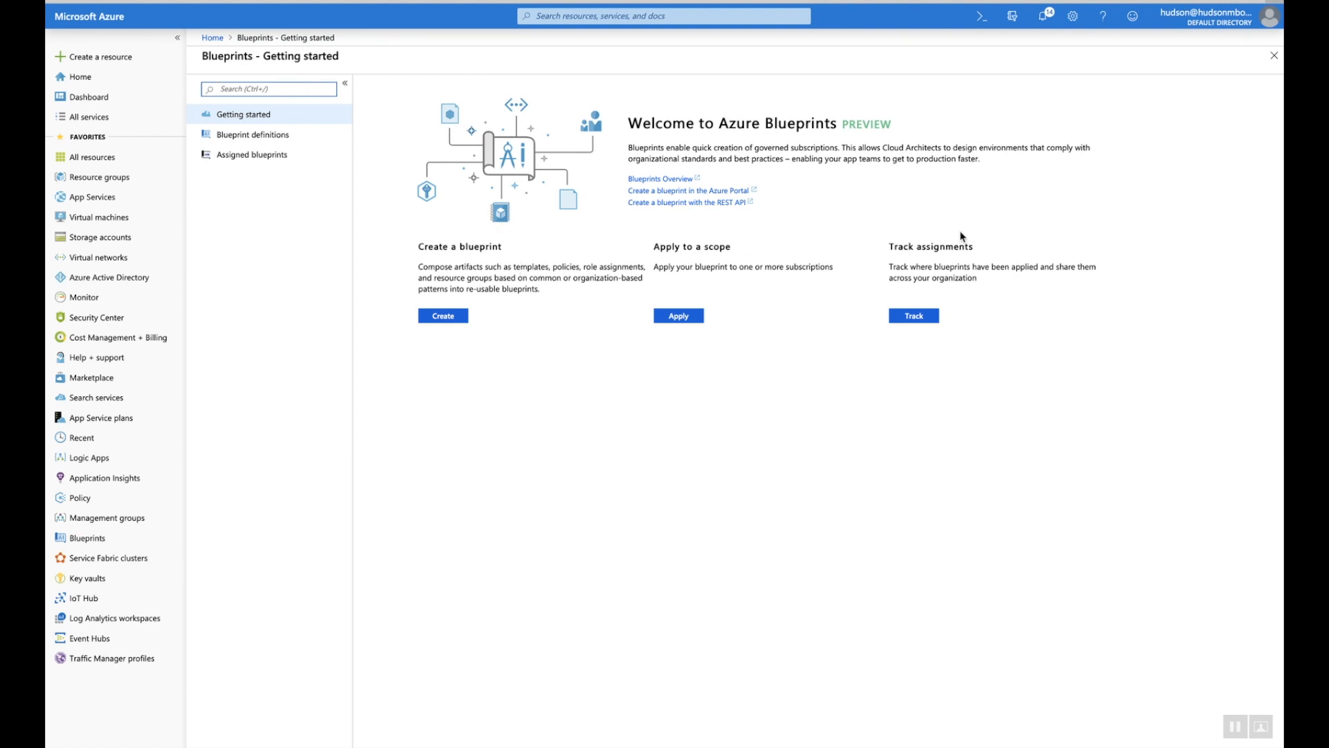
Create a new blueprint from the ISO 27001: Shared Services sample
{"action": "left_click", "coordinate": [447, 316]}
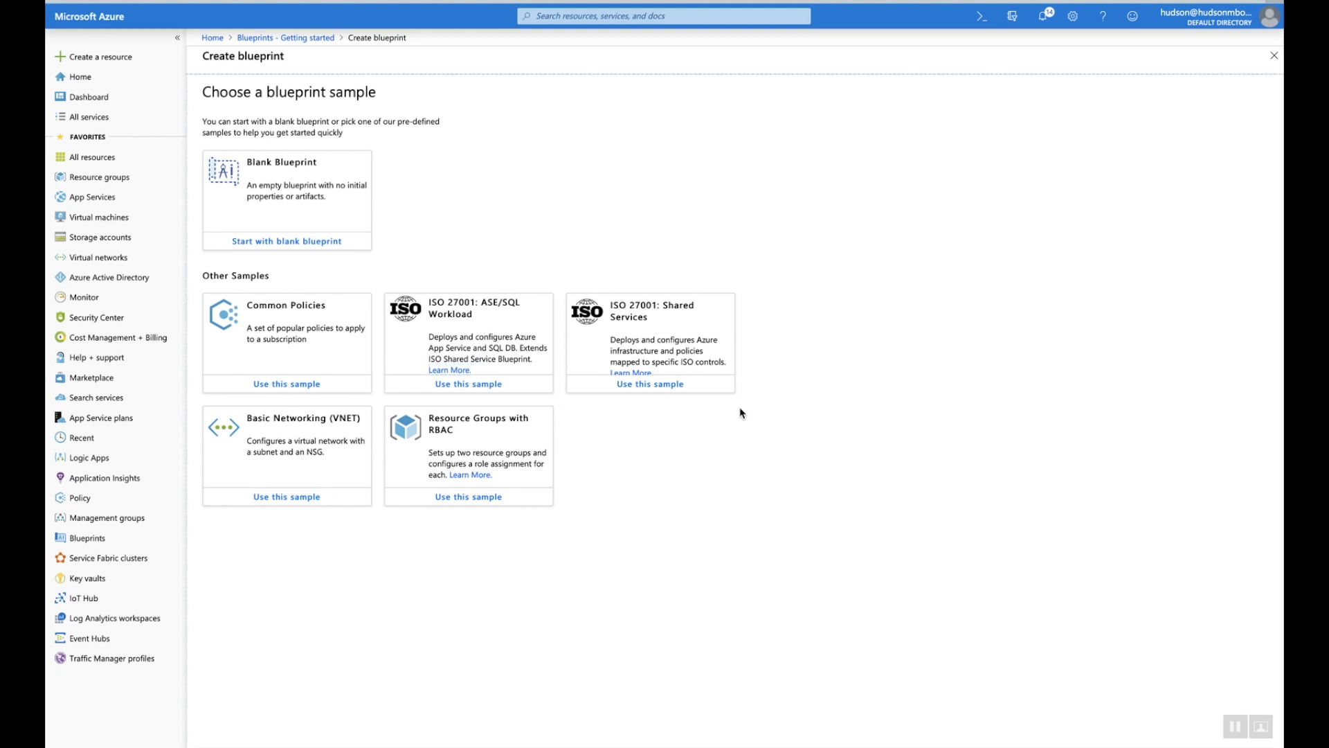
{"action": "left_click", "coordinate": [639, 385]}
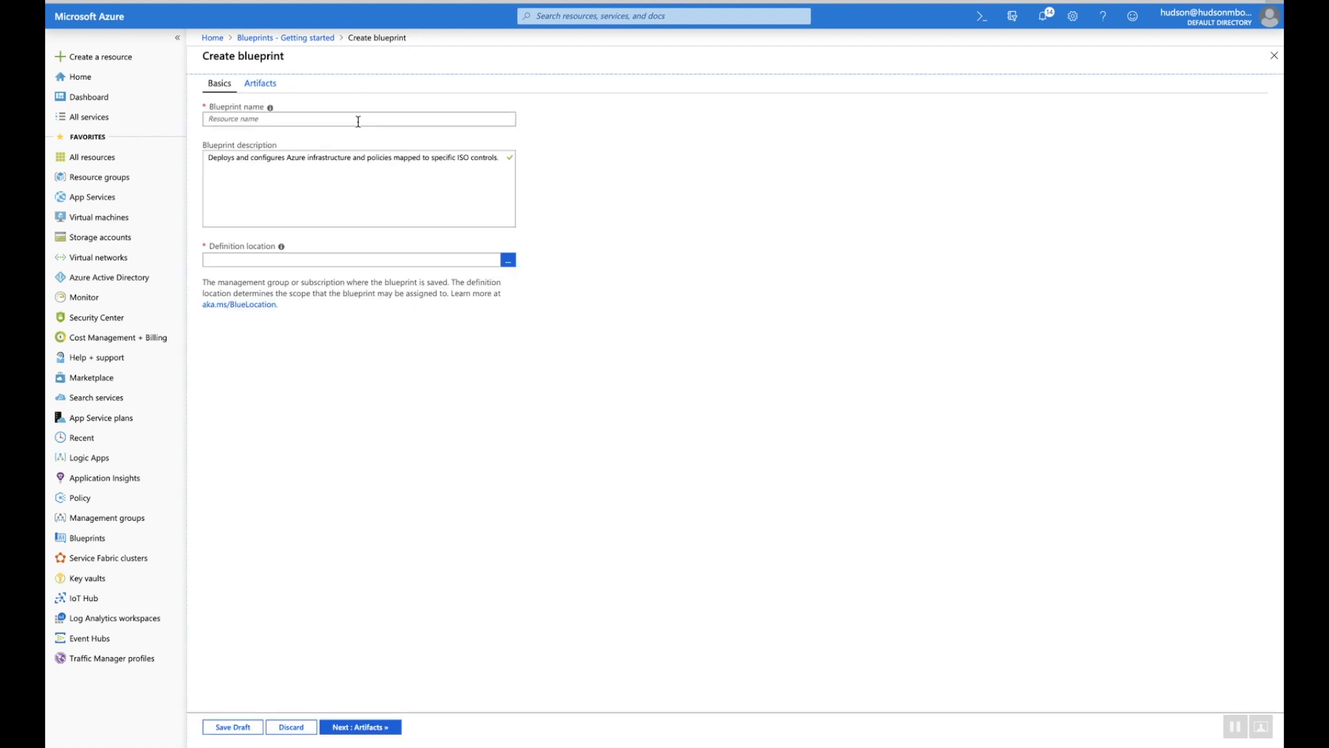
Name the blueprint iso27001 and store its definition in the ISO 27001 management group
{"action": "left_click", "coordinate": [358, 121]}
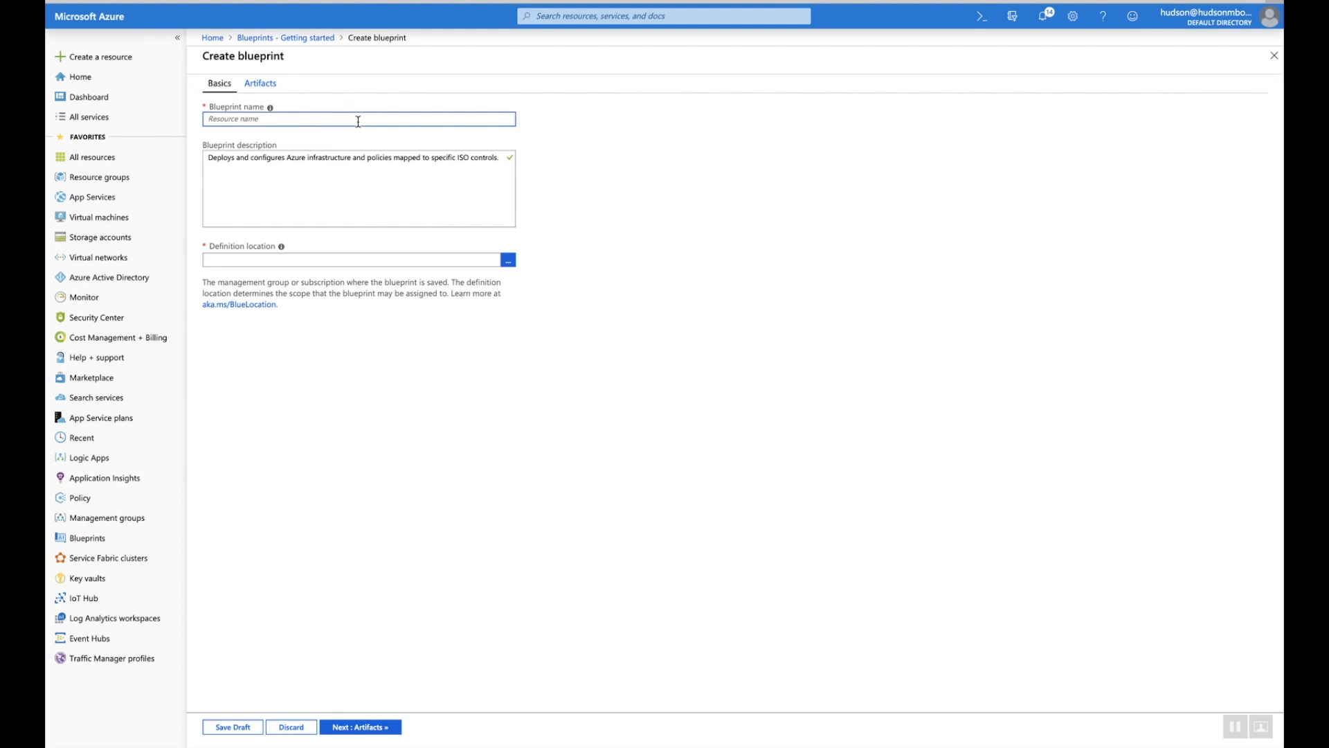
{"action": "type", "text": "iso27001"}
{"action": "left_click", "coordinate": [507, 261]}
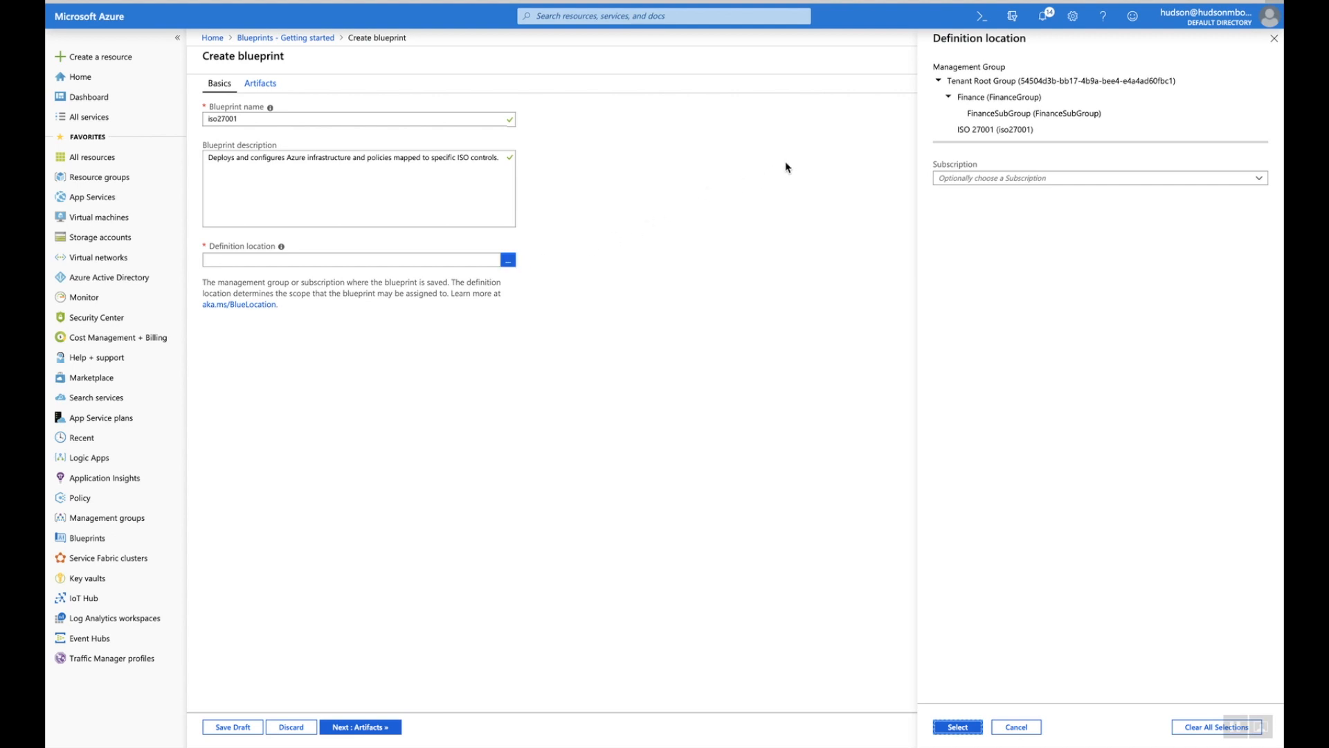
{"action": "left_click", "coordinate": [964, 134]}
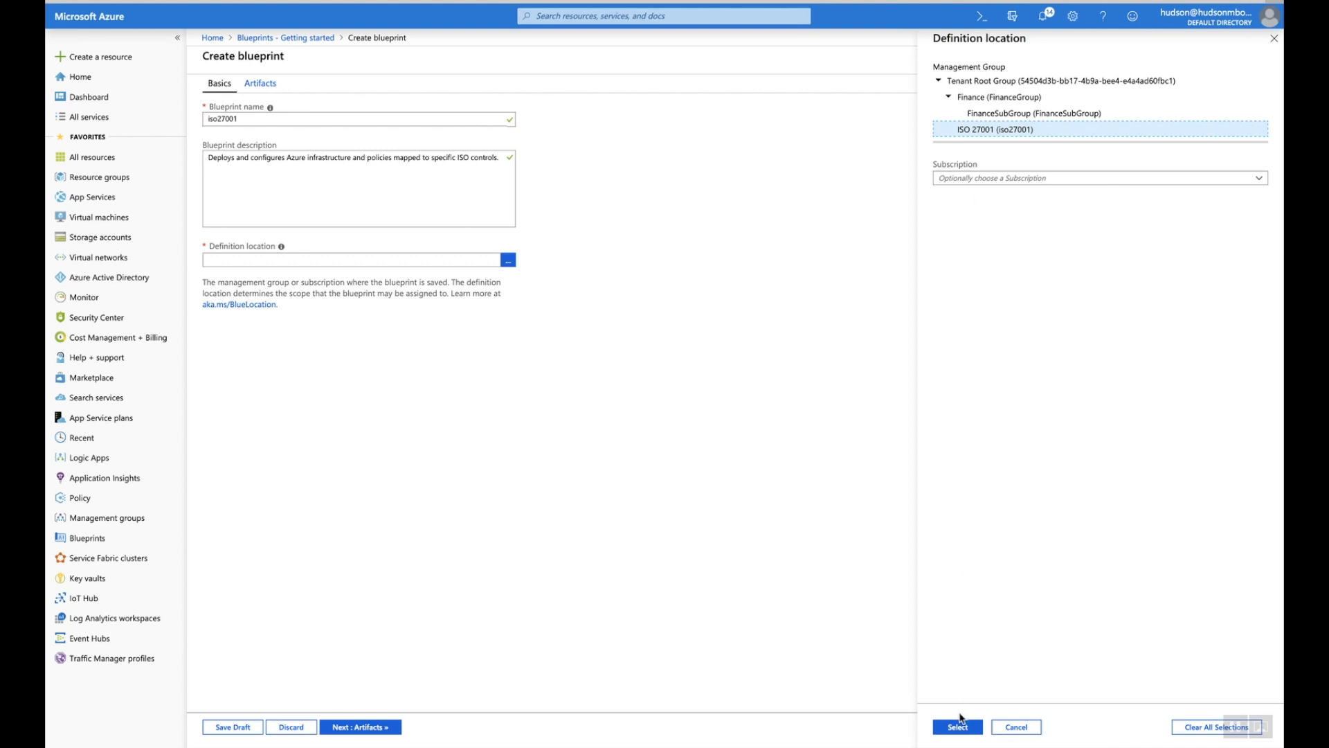
{"action": "left_click", "coordinate": [959, 727]}
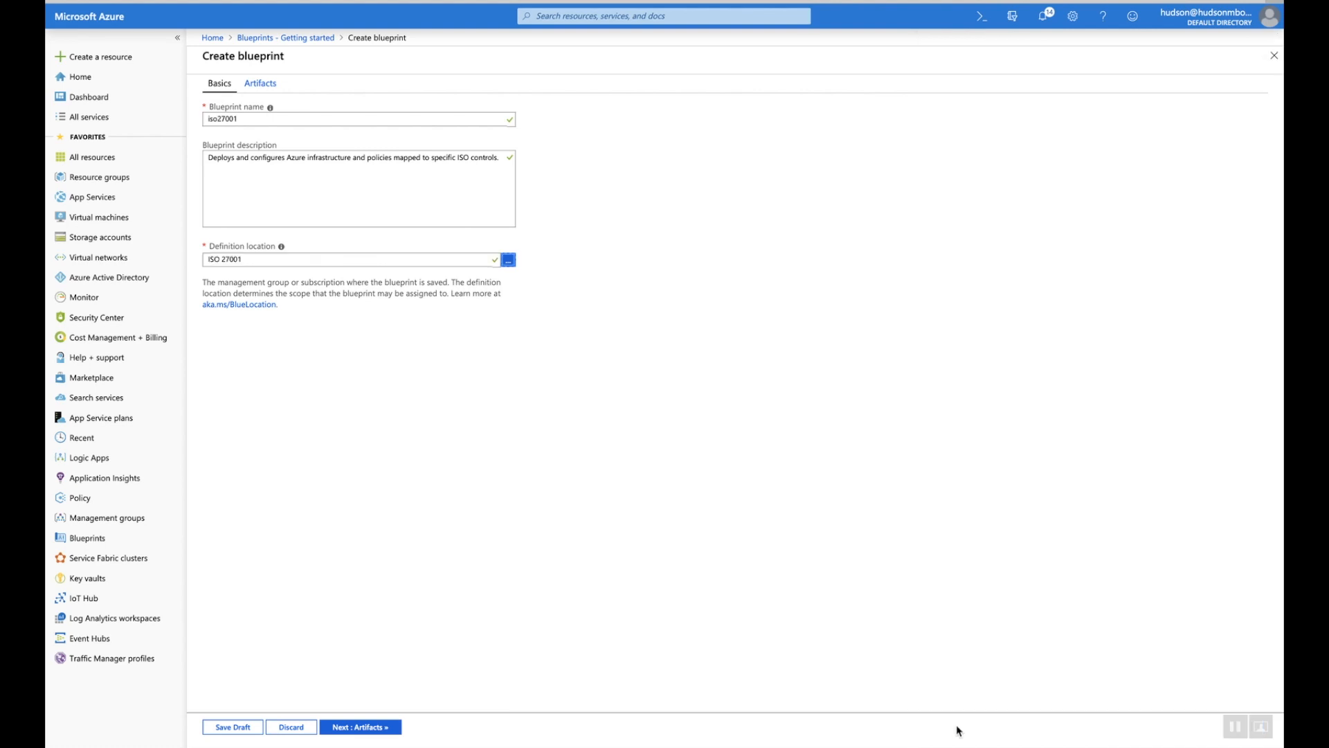
{"action": "left_click", "coordinate": [364, 728]}
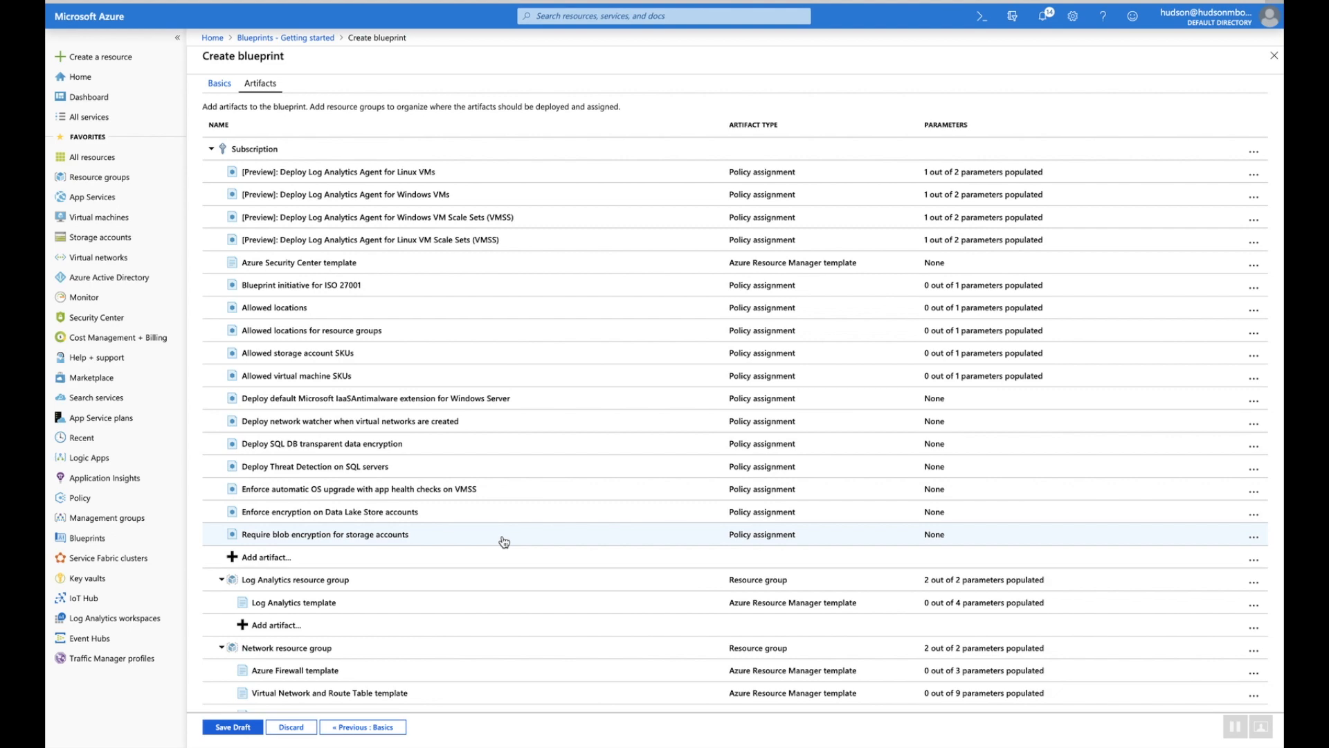
Review the sample's artifact list and save the iso27001 blueprint as a draft
{"action": "scroll", "coordinate": [504, 541], "scroll_direction": "down", "scroll_amount": 3}
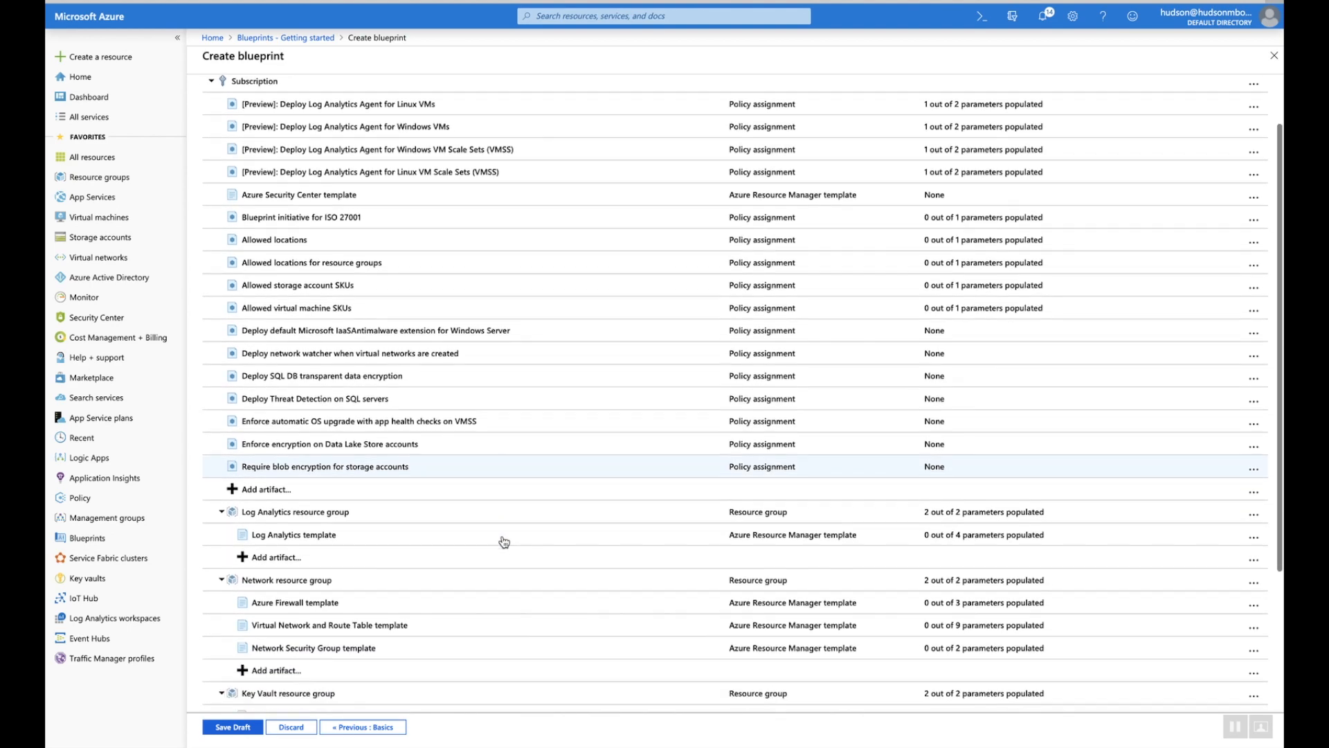
{"action": "scroll", "coordinate": [504, 542], "scroll_direction": "down", "scroll_amount": 3}
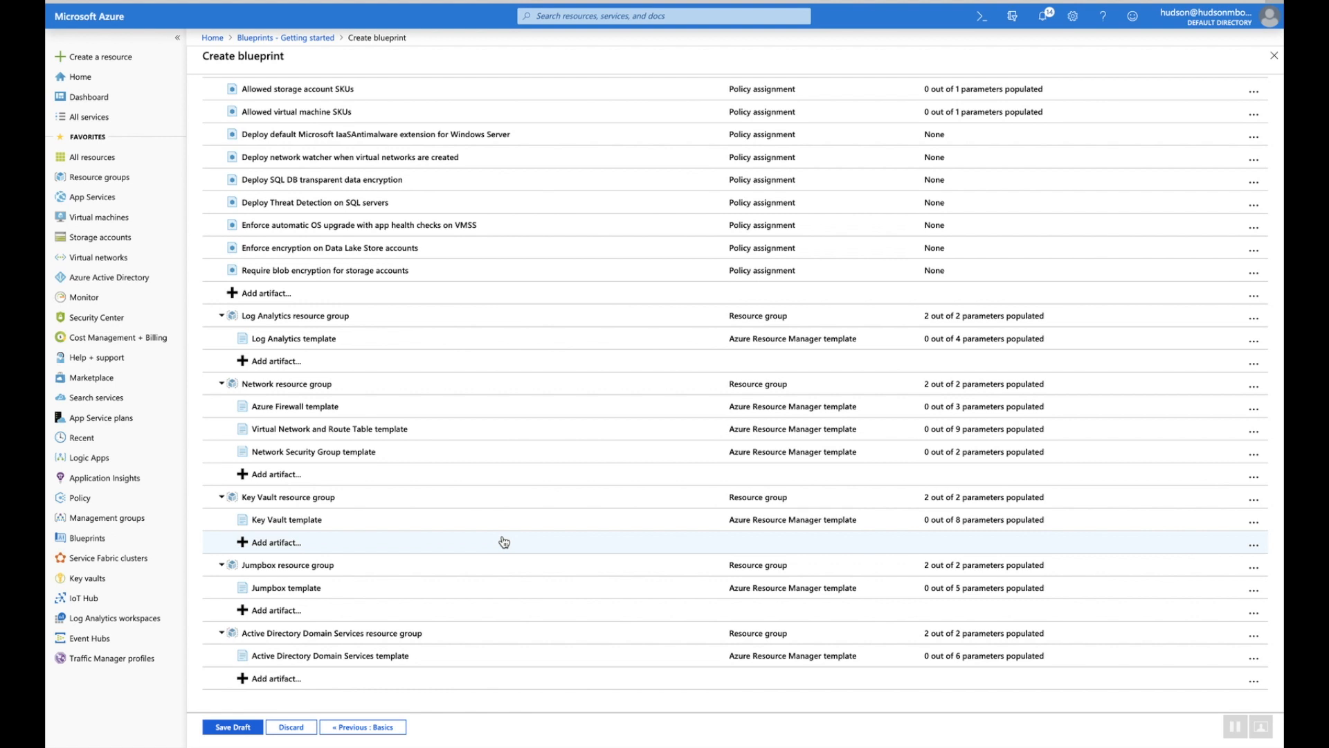
{"action": "scroll", "coordinate": [504, 542], "scroll_direction": "up", "scroll_amount": 5}
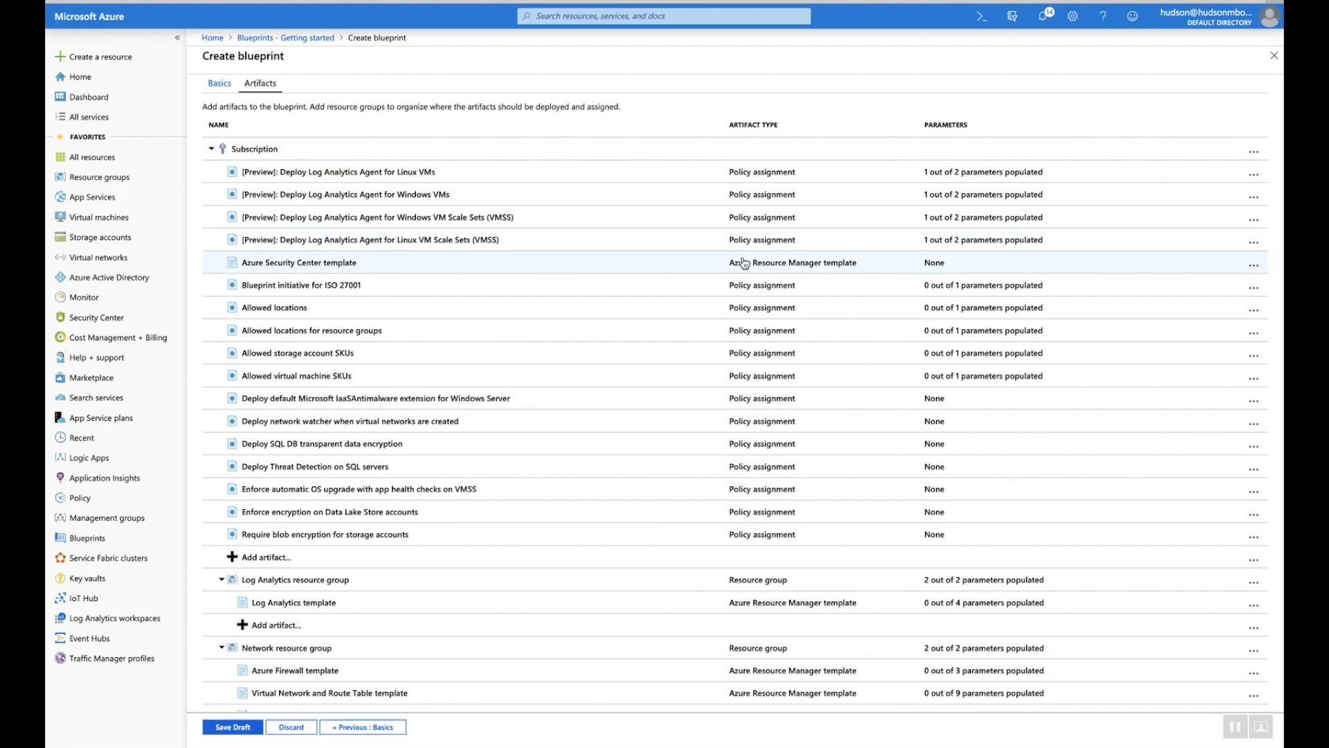
{"action": "scroll", "coordinate": [746, 440], "scroll_direction": "down", "scroll_amount": 3}
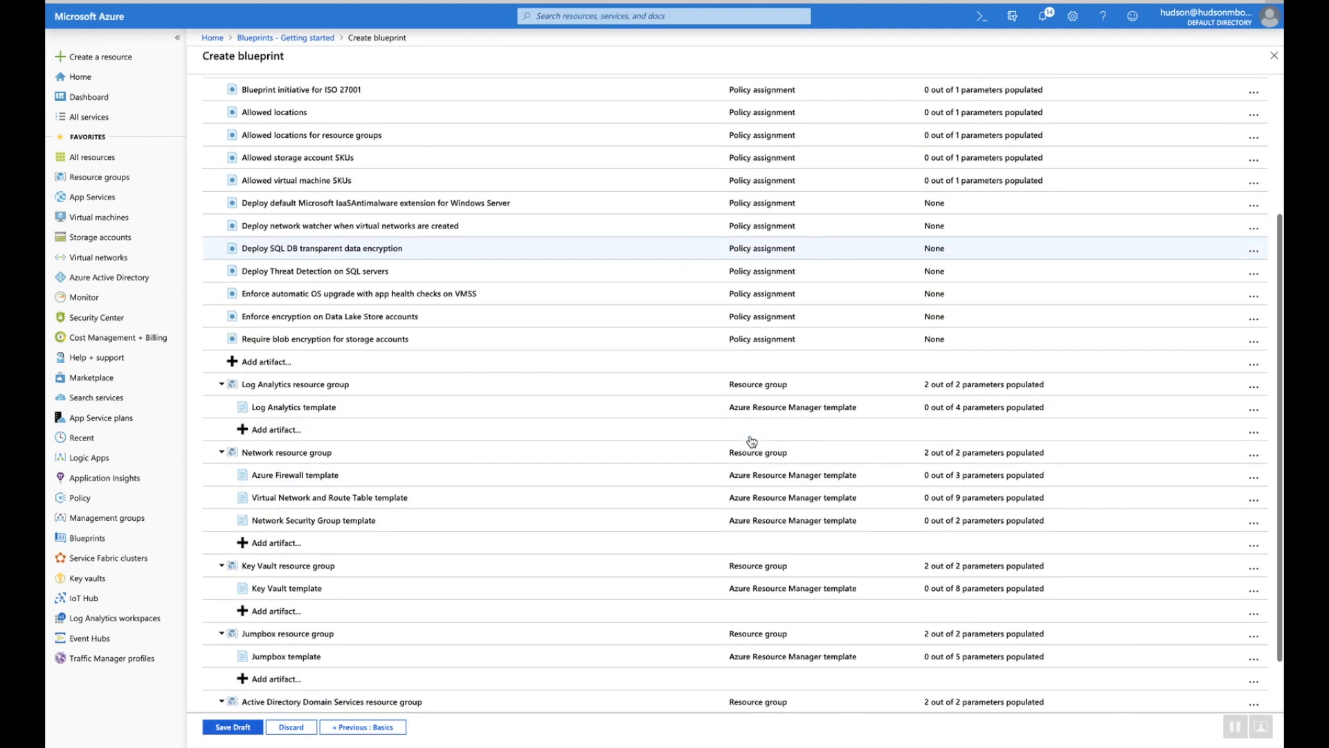
{"action": "scroll", "coordinate": [754, 546], "scroll_direction": "down", "scroll_amount": 1}
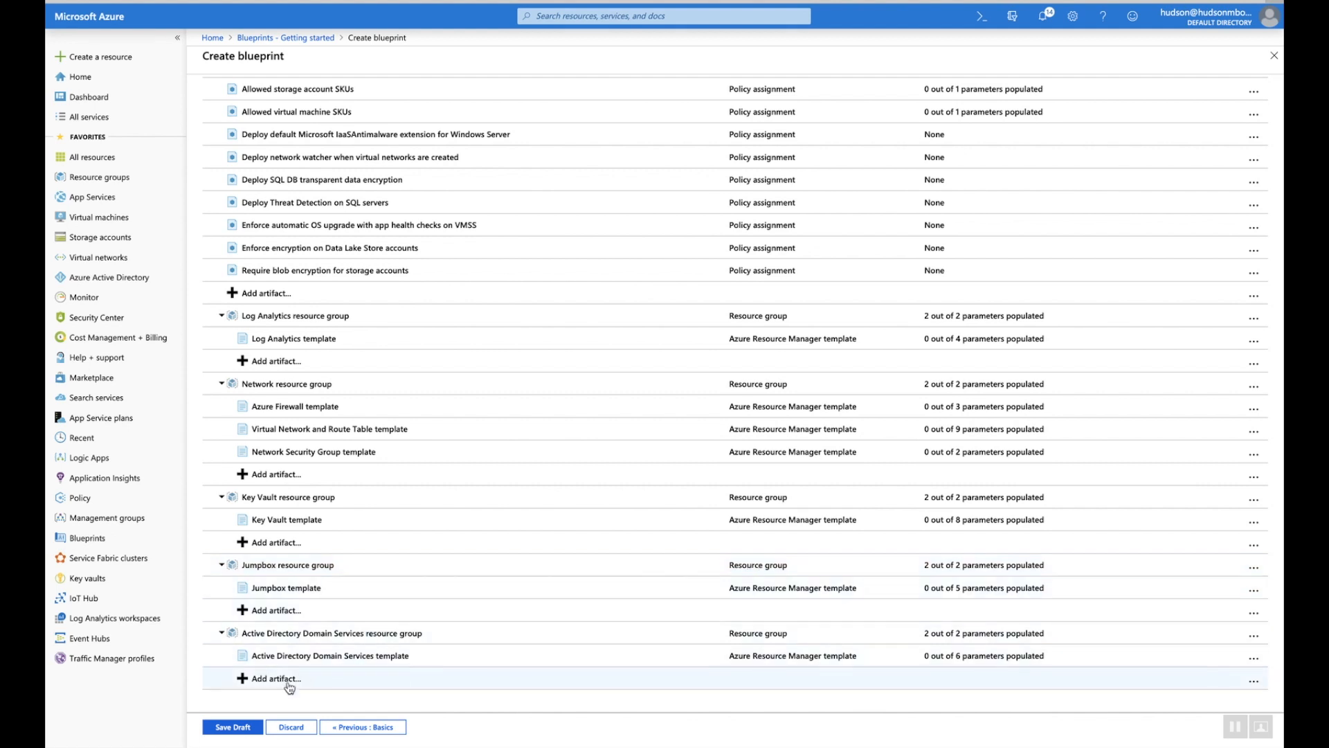
{"action": "left_click", "coordinate": [234, 728]}
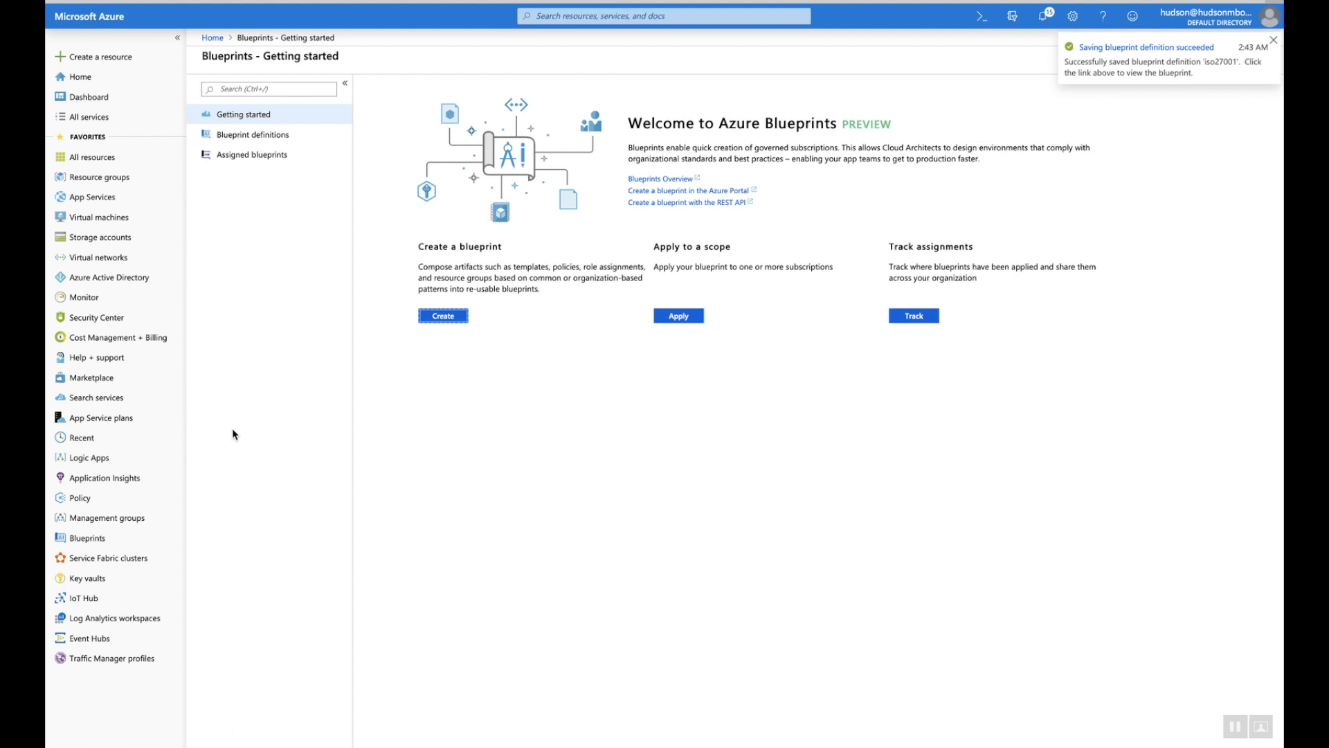
Open the Publish blueprint pane for iso27001 from the Blueprint definitions list
{"action": "left_click", "coordinate": [237, 138]}
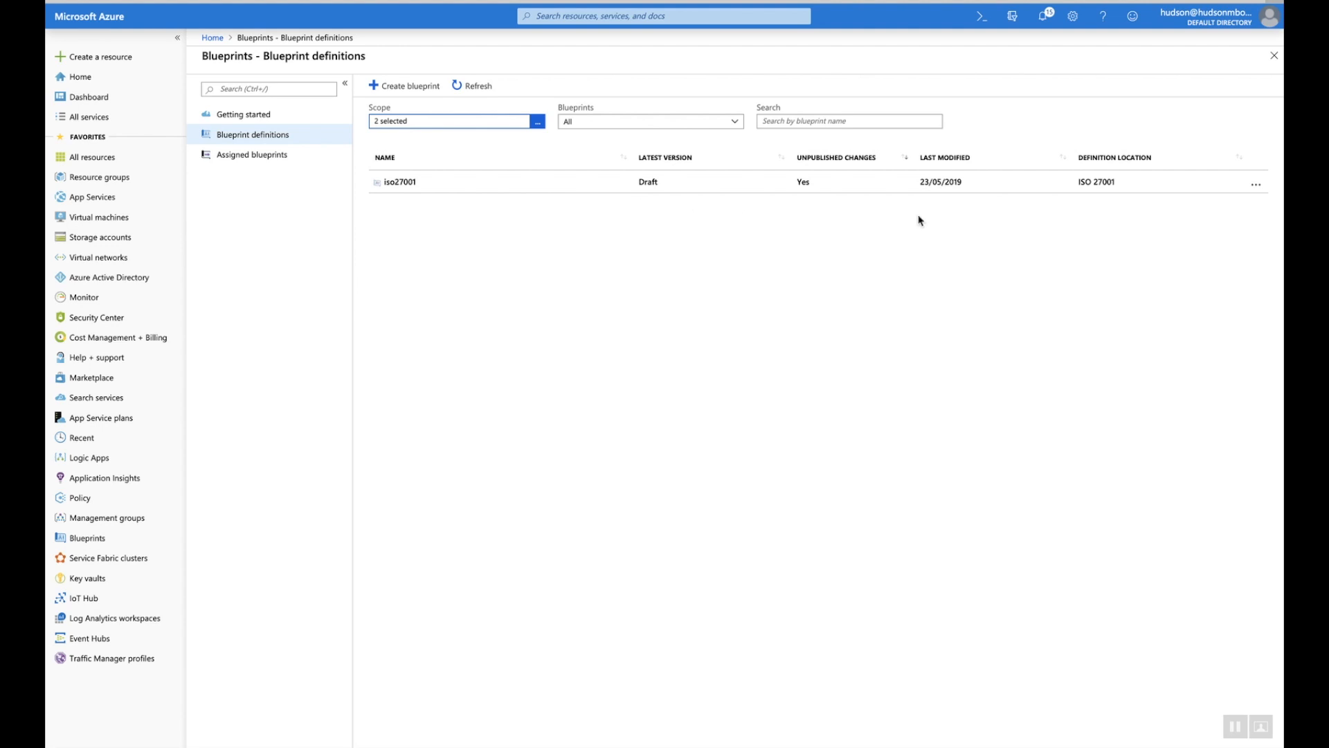
{"action": "left_click", "coordinate": [1256, 185]}
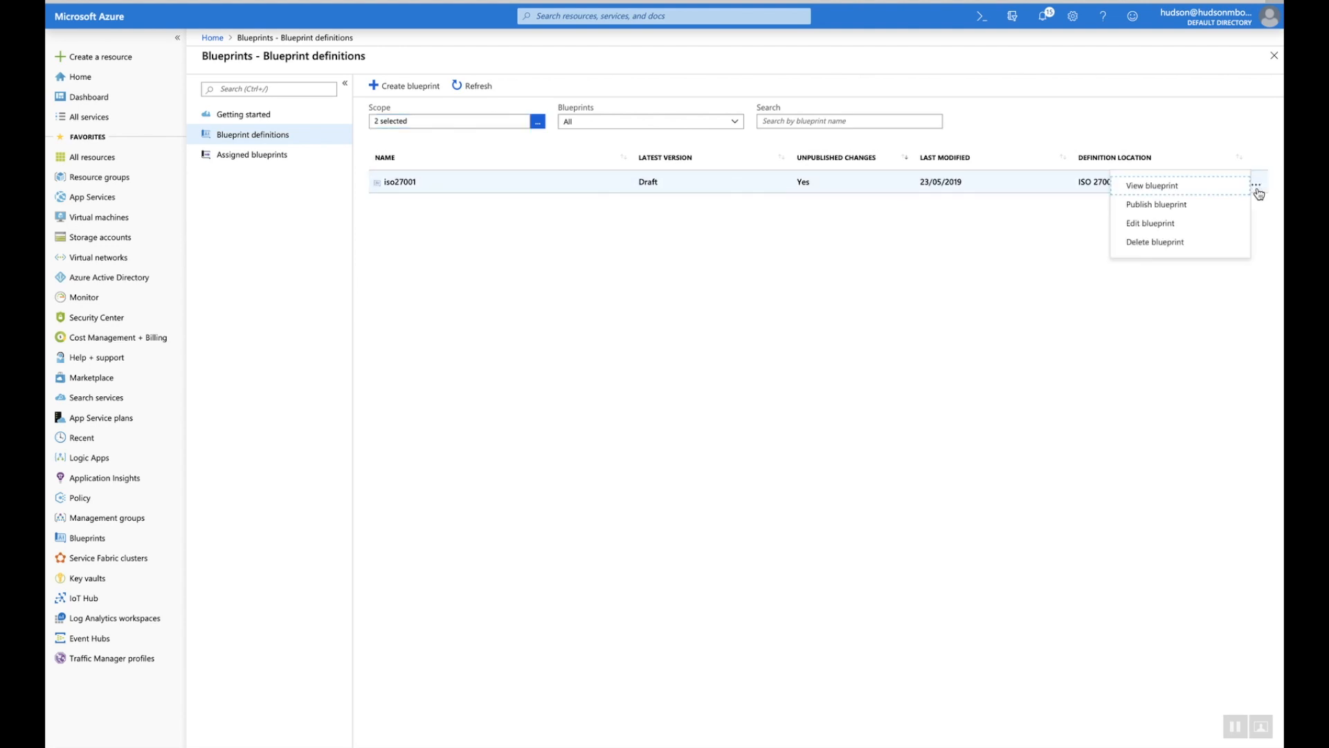
{"action": "left_click", "coordinate": [1185, 206]}
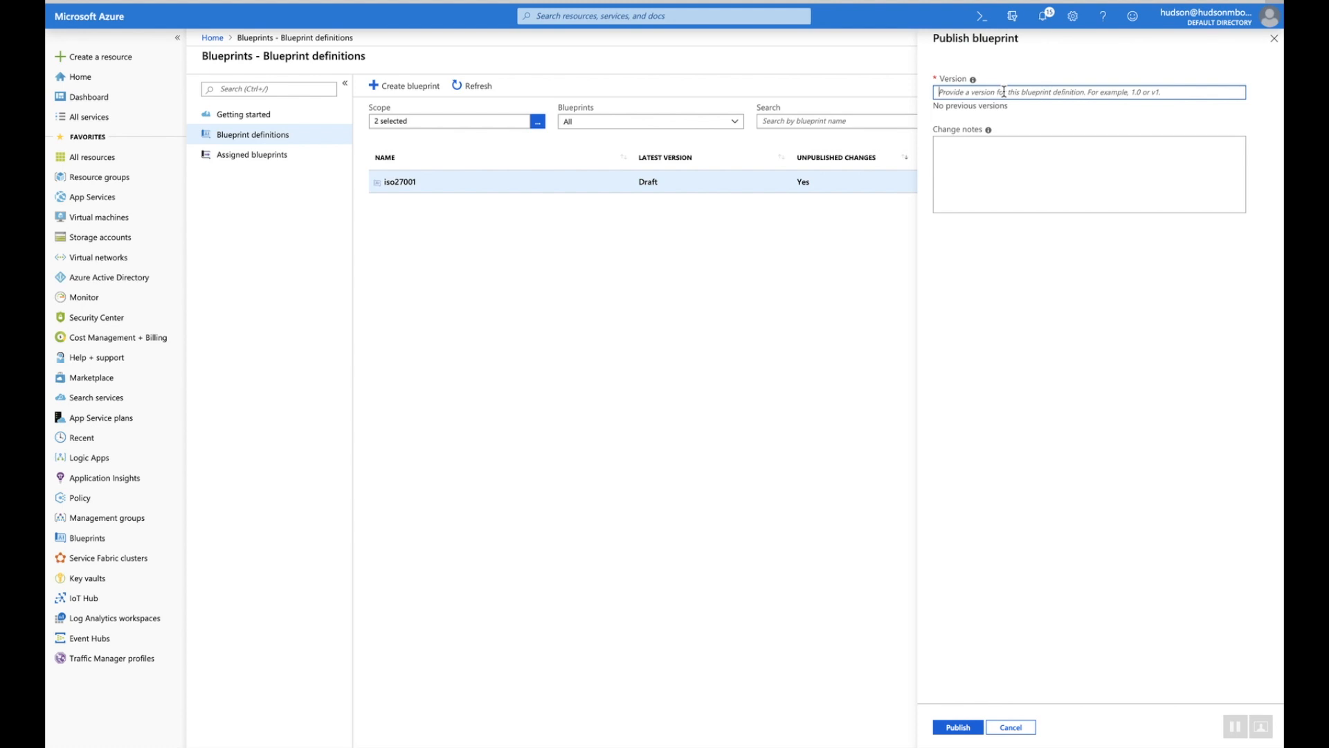
Publish iso27001 as version 1.0.0 with change notes 'New blueprint'
{"action": "type", "text": "1.0.0"}
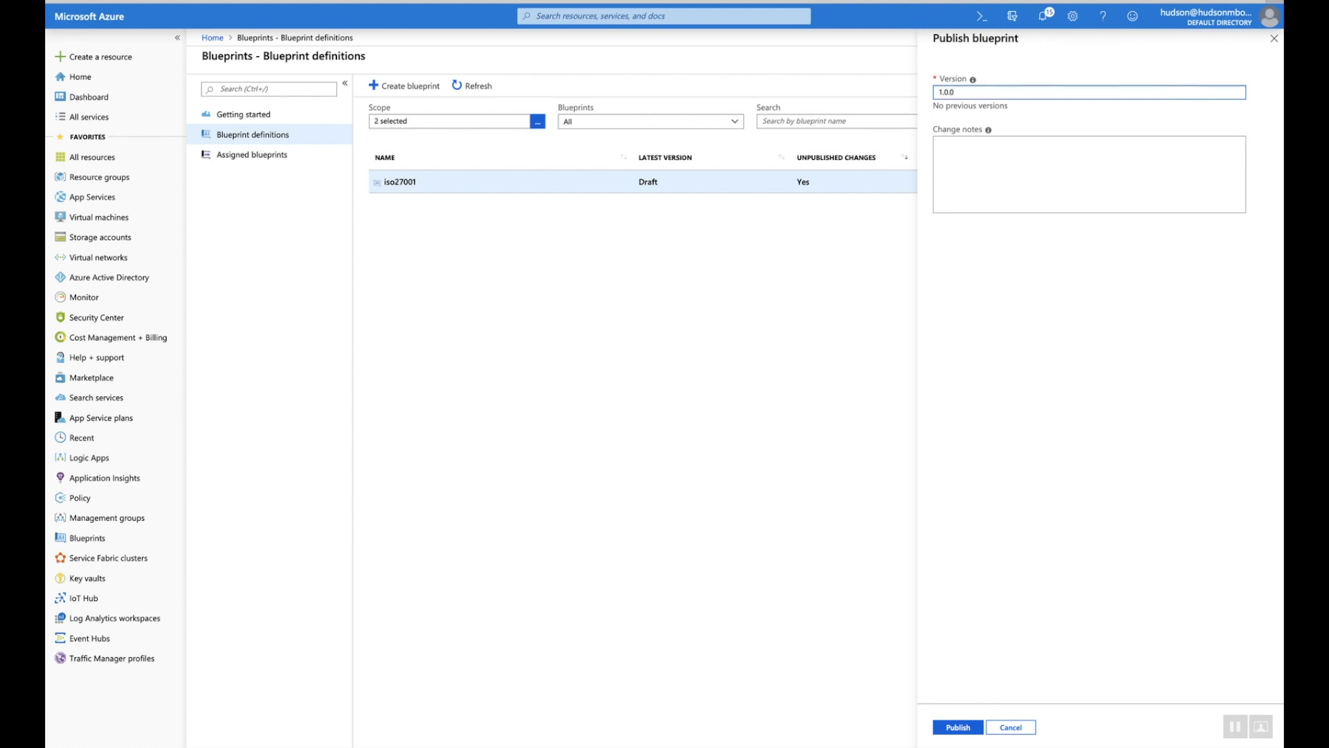
{"action": "left_click", "coordinate": [984, 145]}
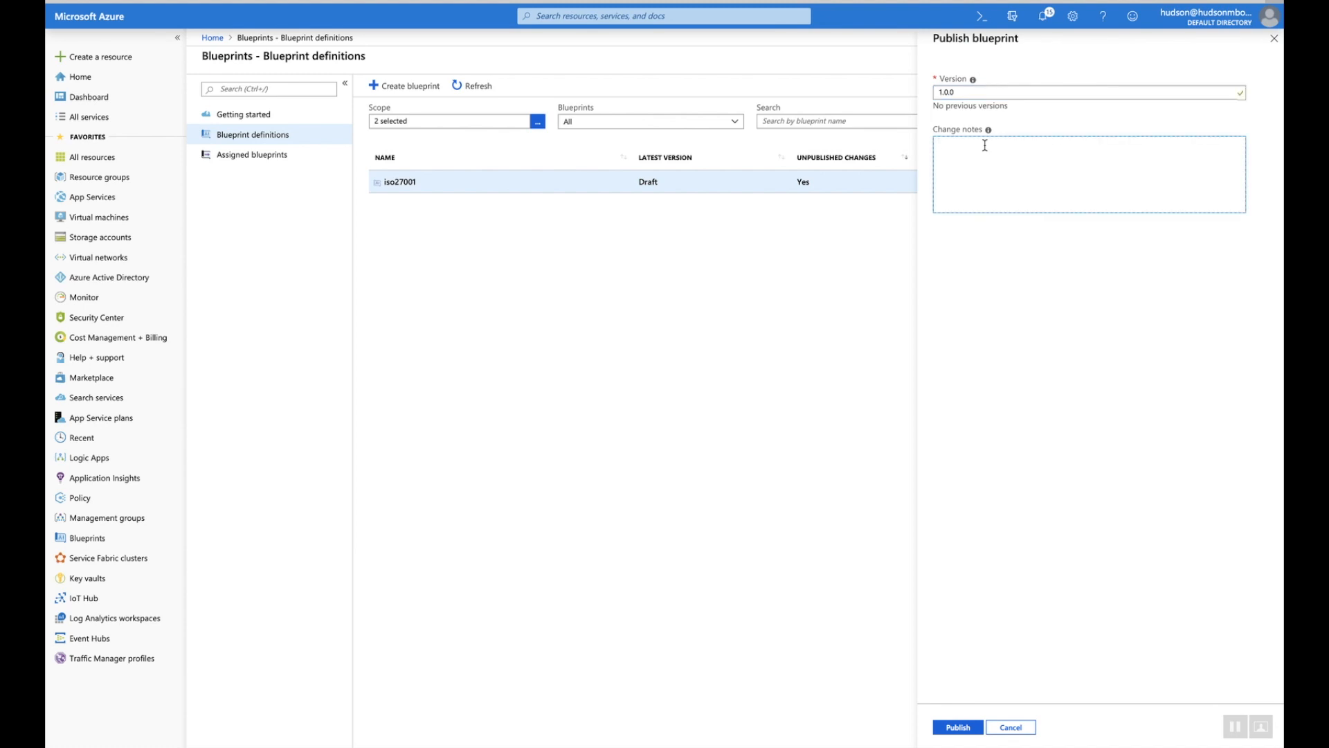
{"action": "type", "text": "New blueprint"}
{"action": "left_click", "coordinate": [957, 727]}
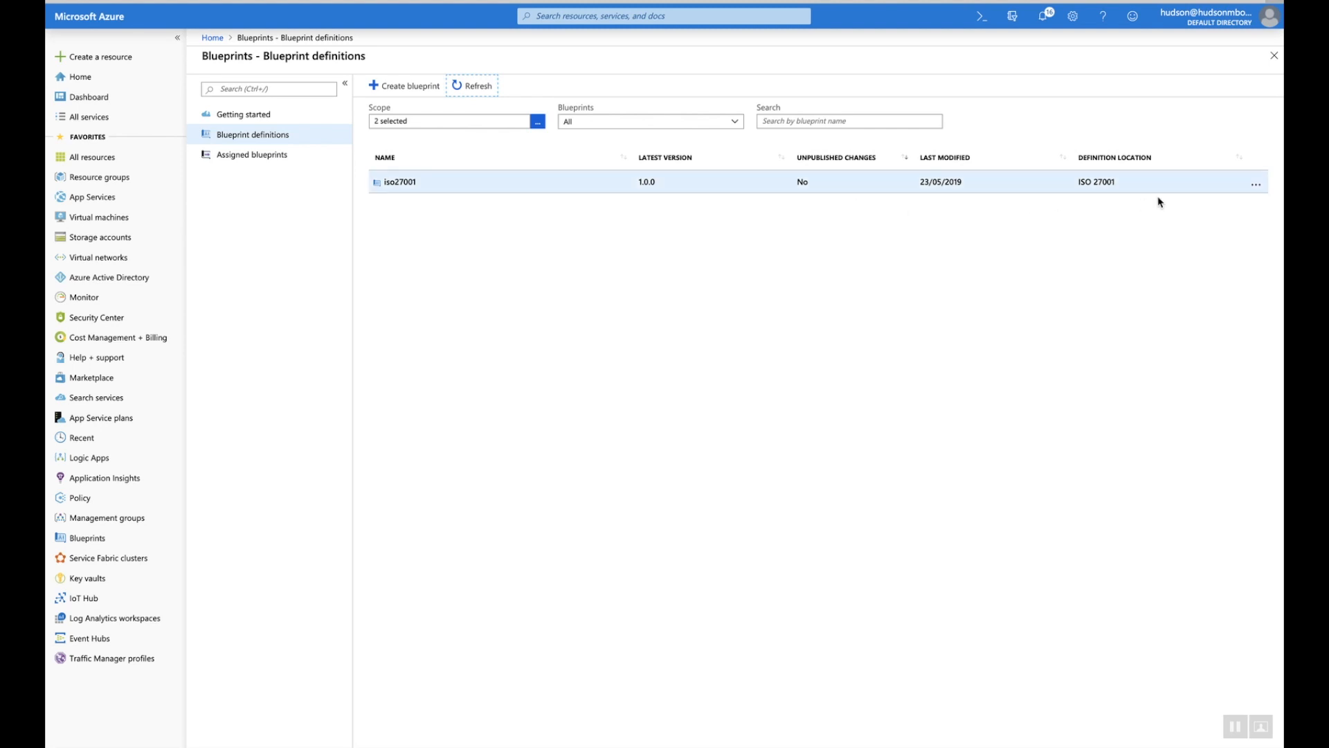
Assign iso27001 to subscription EA1 in West US 2 using definition version 1.0.0
{"action": "left_click", "coordinate": [1254, 189]}
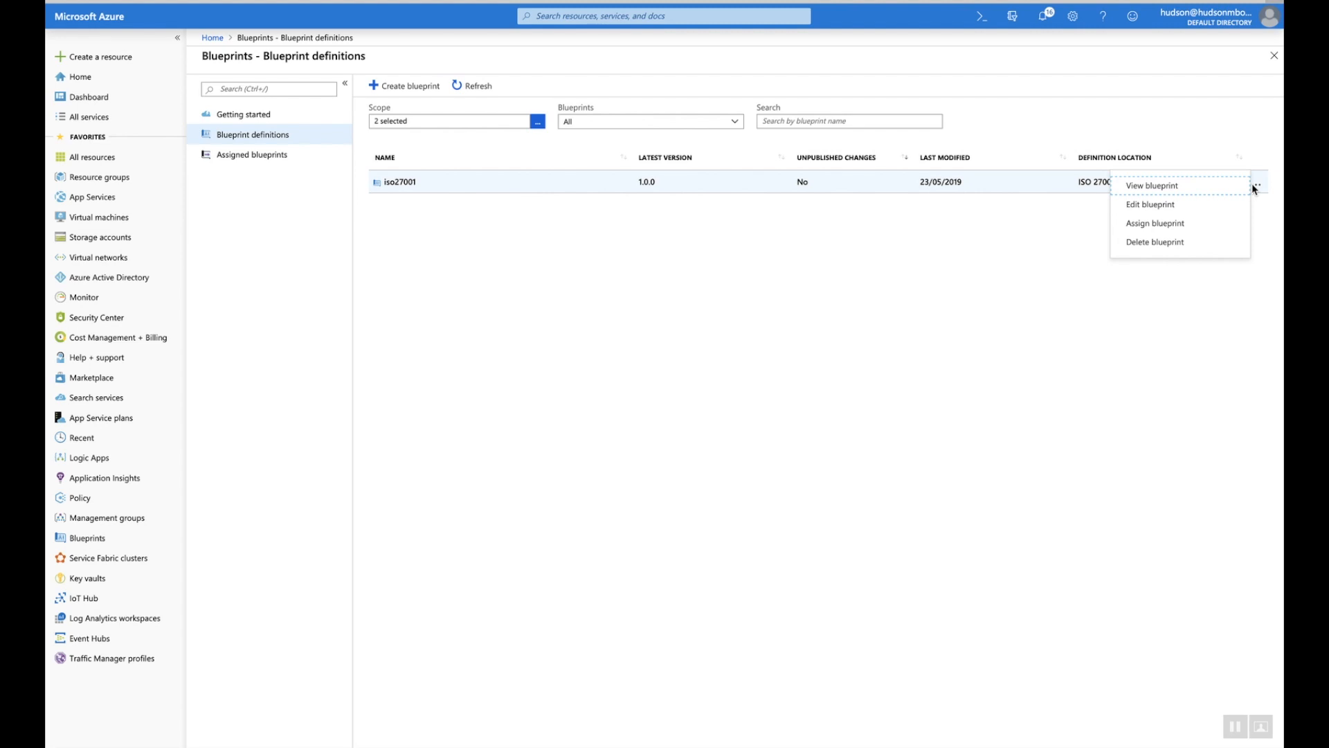
{"action": "left_click", "coordinate": [1211, 223]}
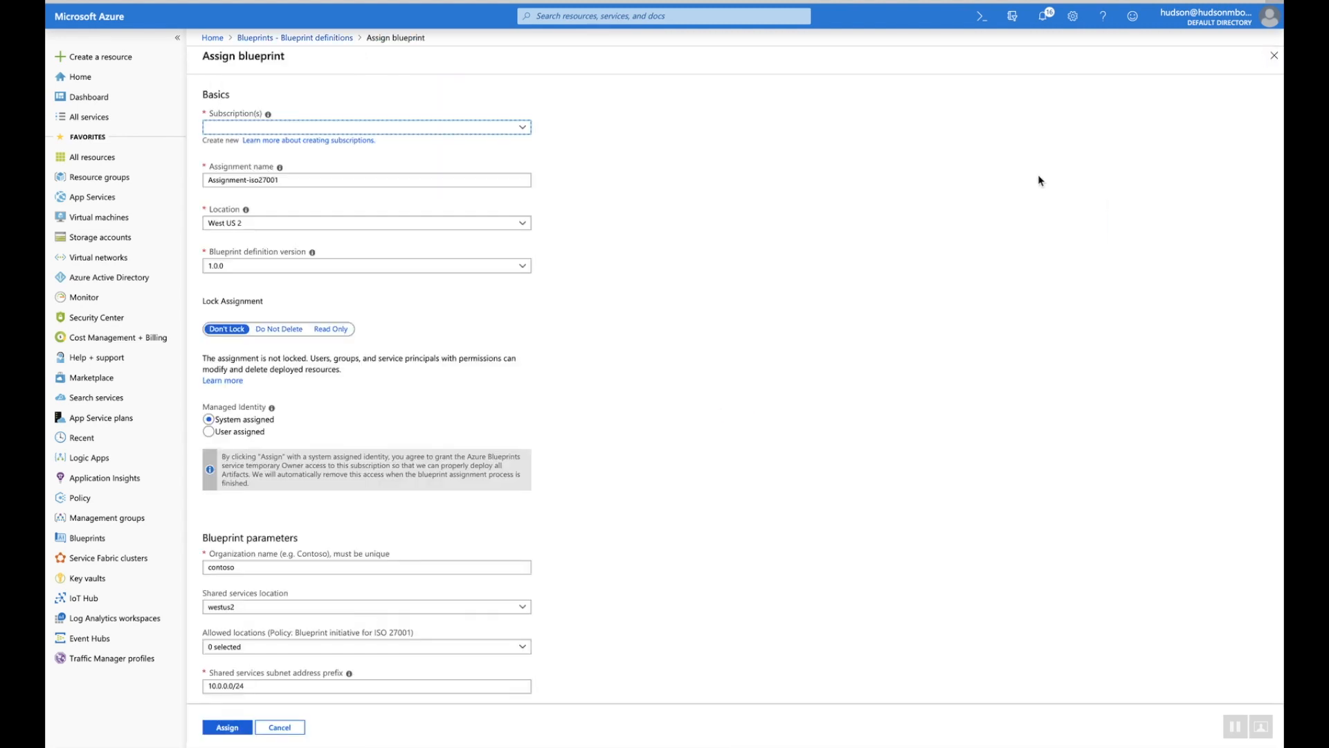
{"action": "left_click", "coordinate": [523, 129]}
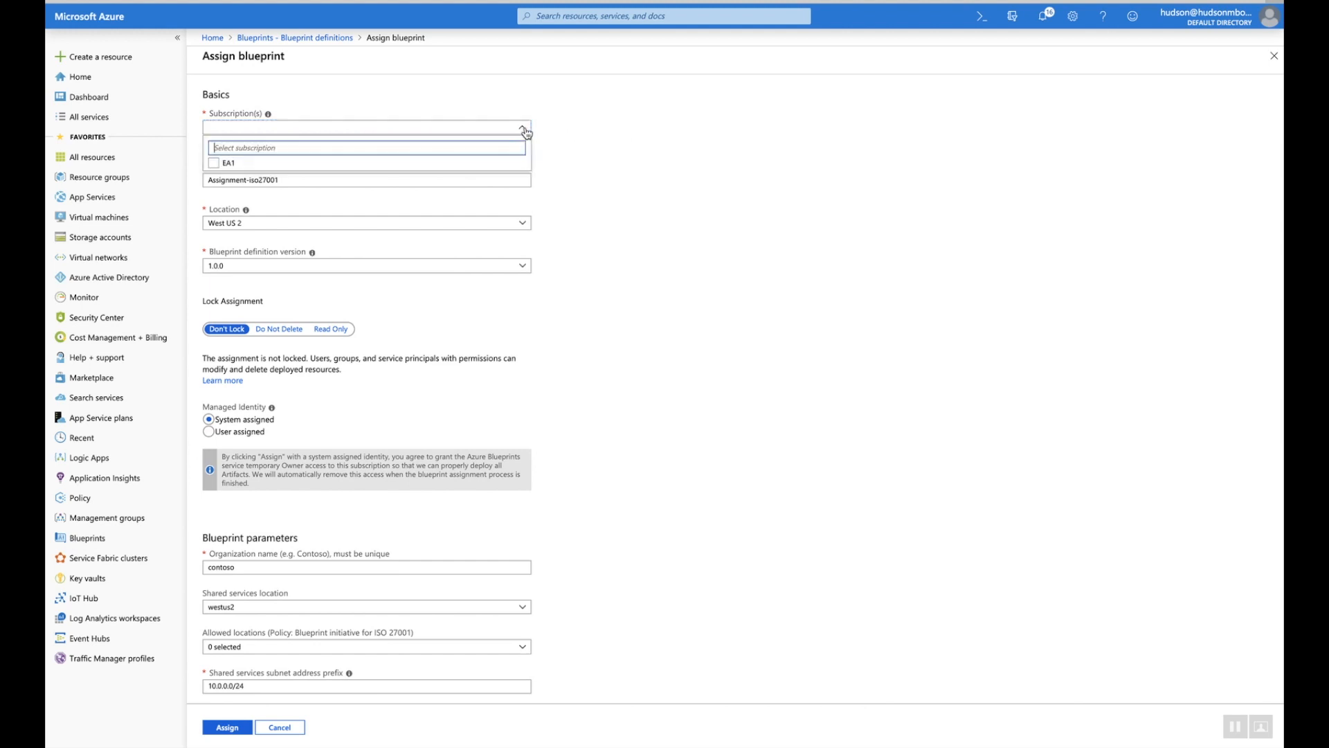
{"action": "left_click", "coordinate": [215, 165]}
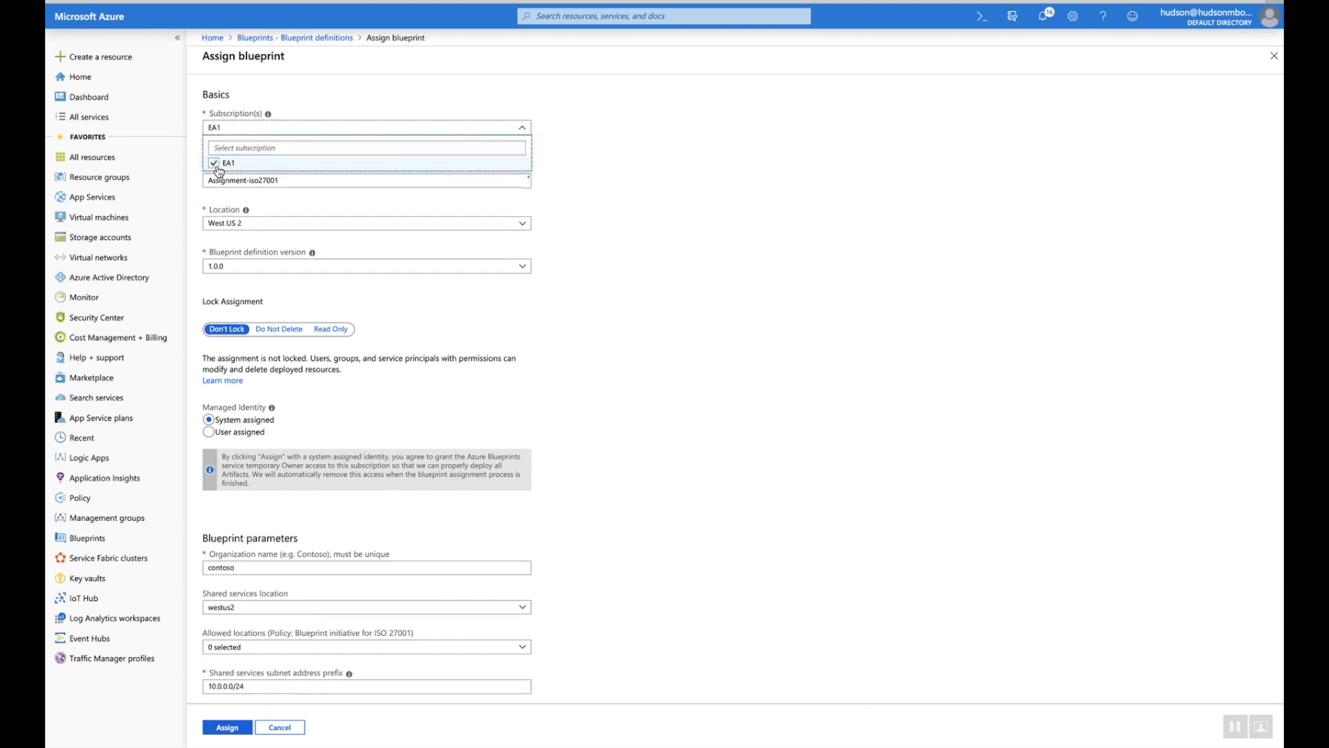
{"action": "left_click", "coordinate": [566, 200]}
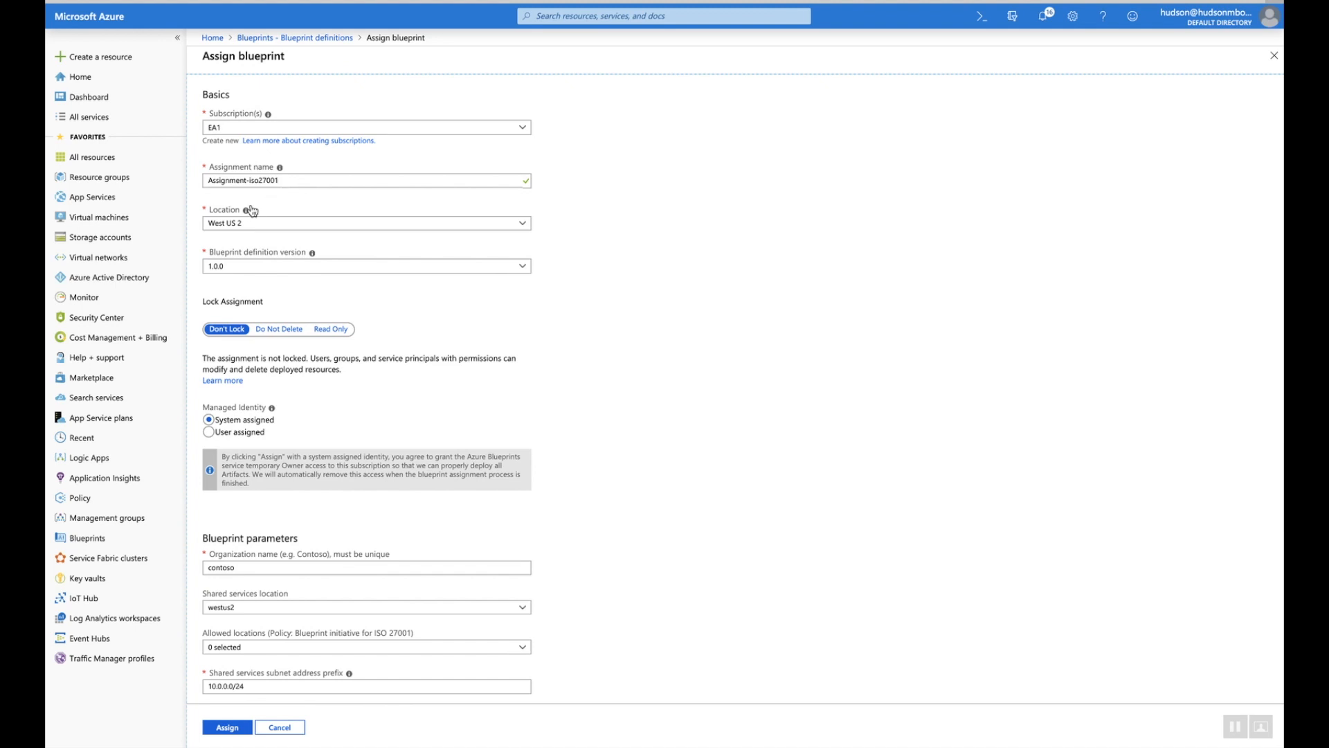
{"action": "mouse_move", "coordinate": [248, 211]}
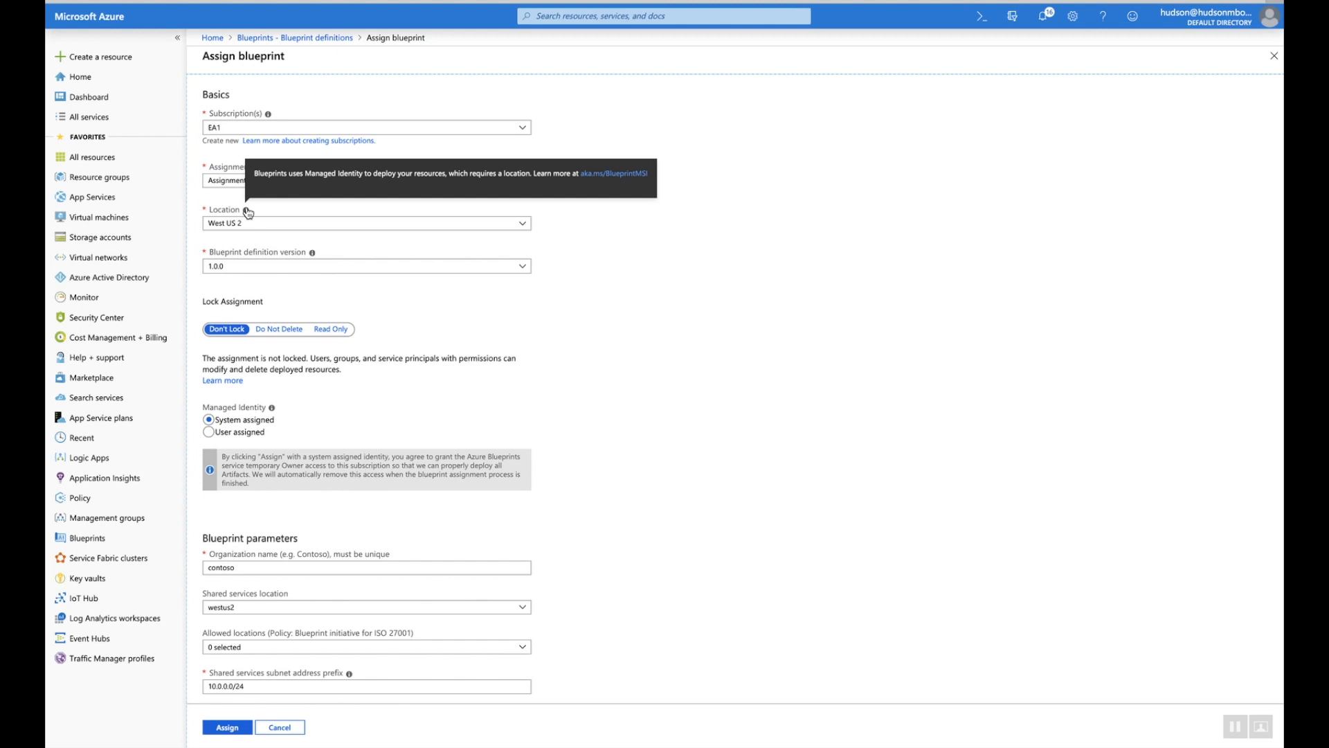
{"action": "left_click", "coordinate": [524, 268]}
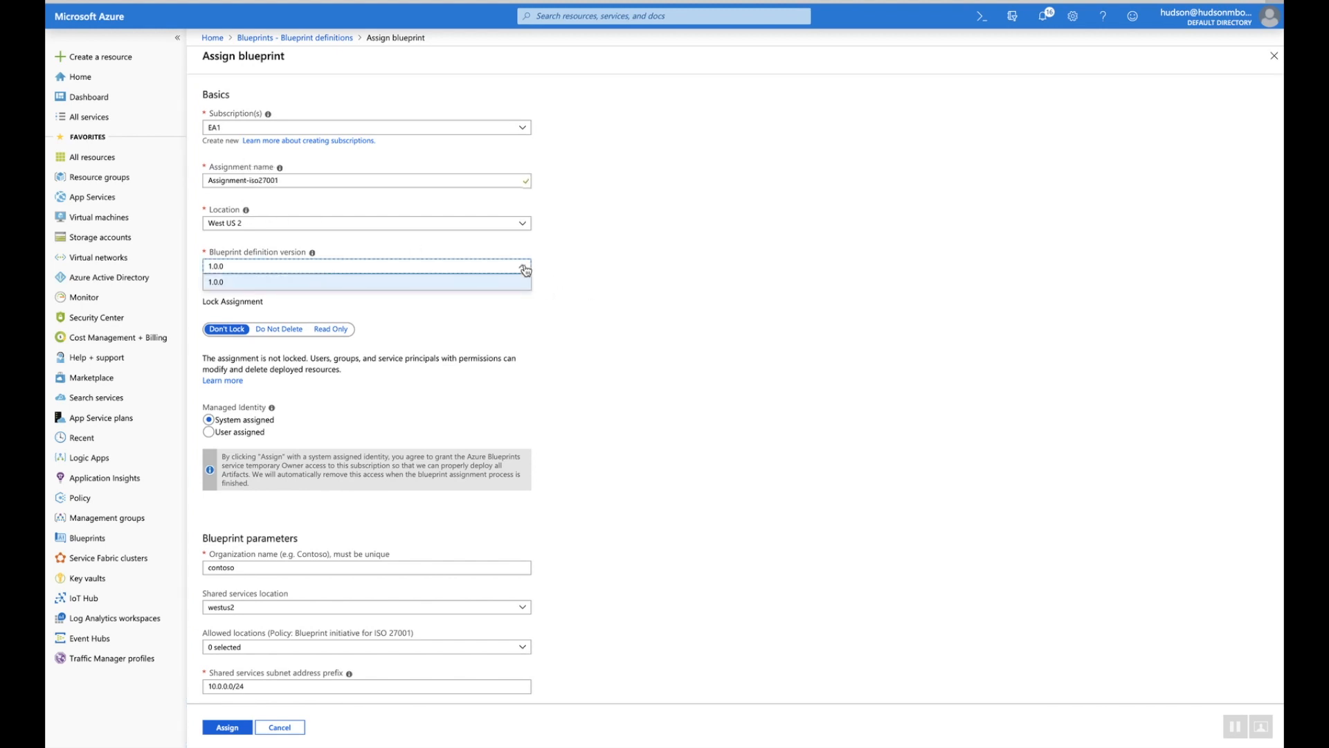
{"action": "left_click", "coordinate": [611, 288]}
{"action": "scroll", "coordinate": [357, 284], "scroll_direction": "down", "scroll_amount": 1}
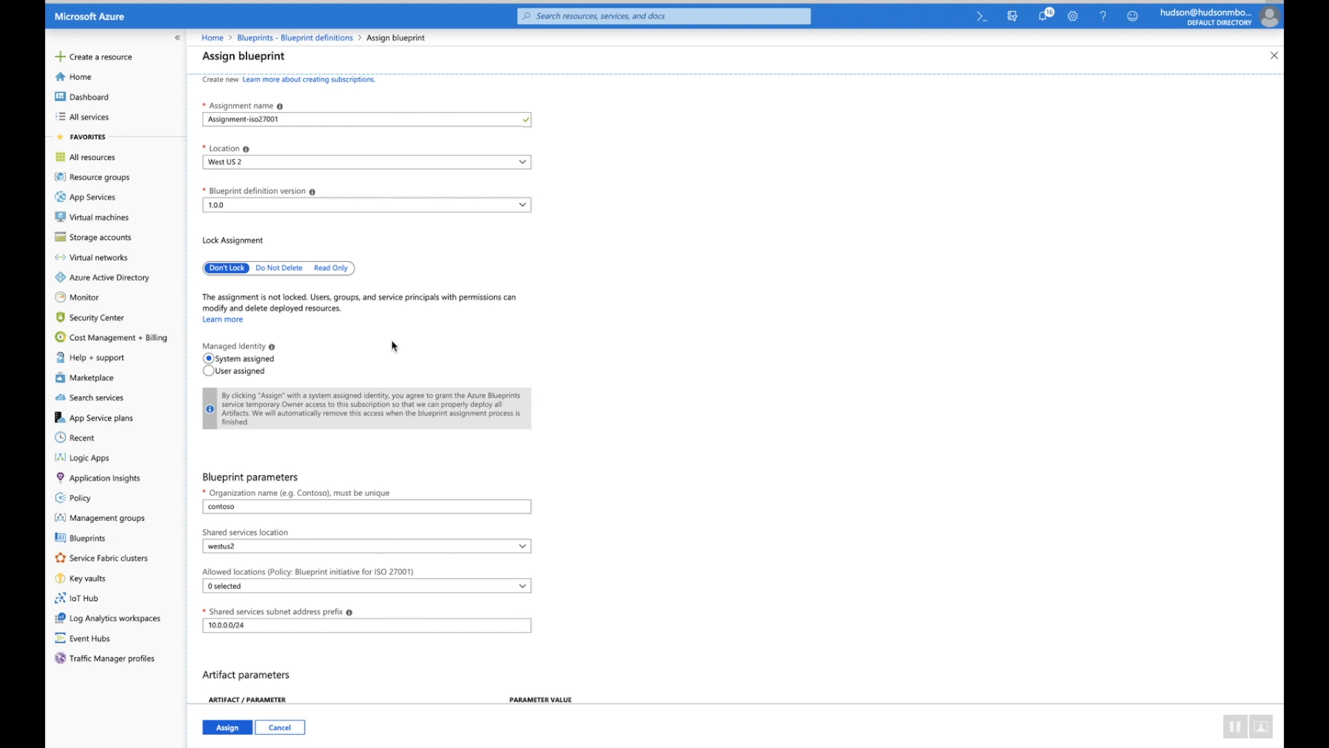
Keep westus2 as the shared services location
{"action": "scroll", "coordinate": [392, 339], "scroll_direction": "down", "scroll_amount": 3}
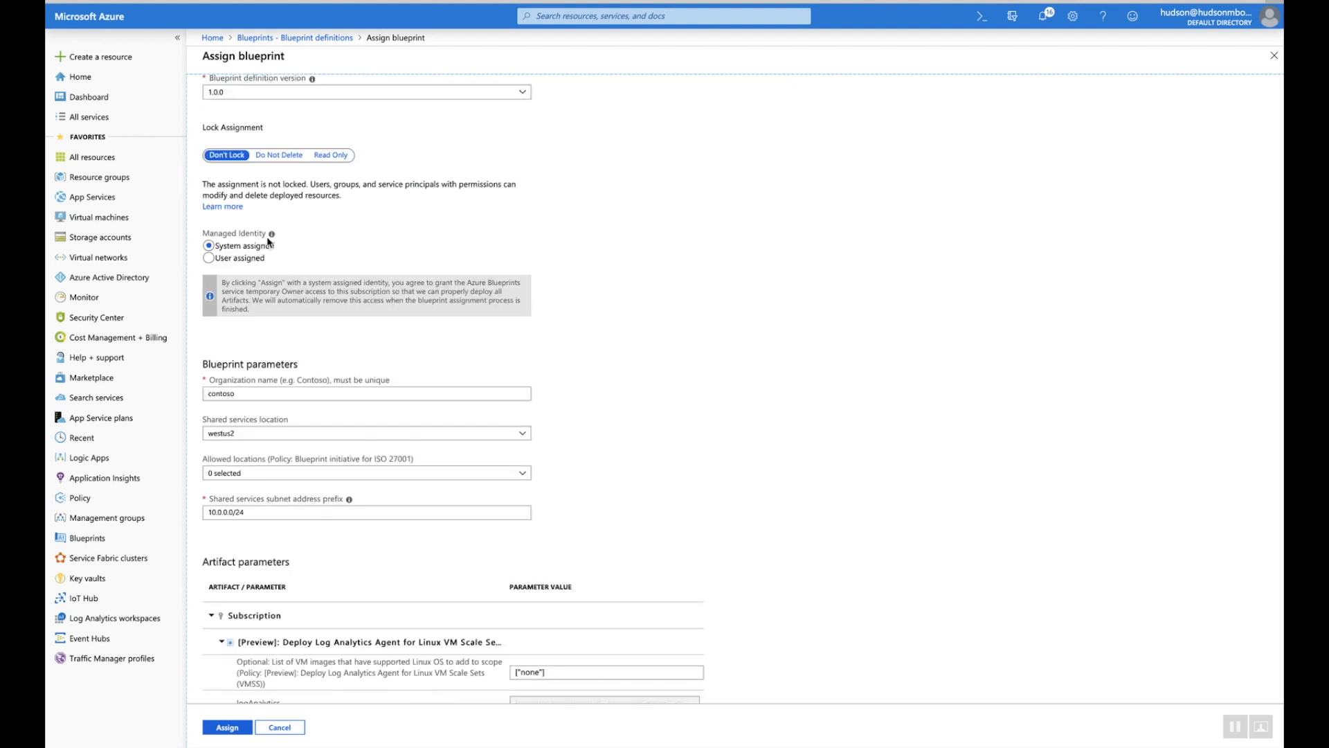
{"action": "mouse_move", "coordinate": [272, 236]}
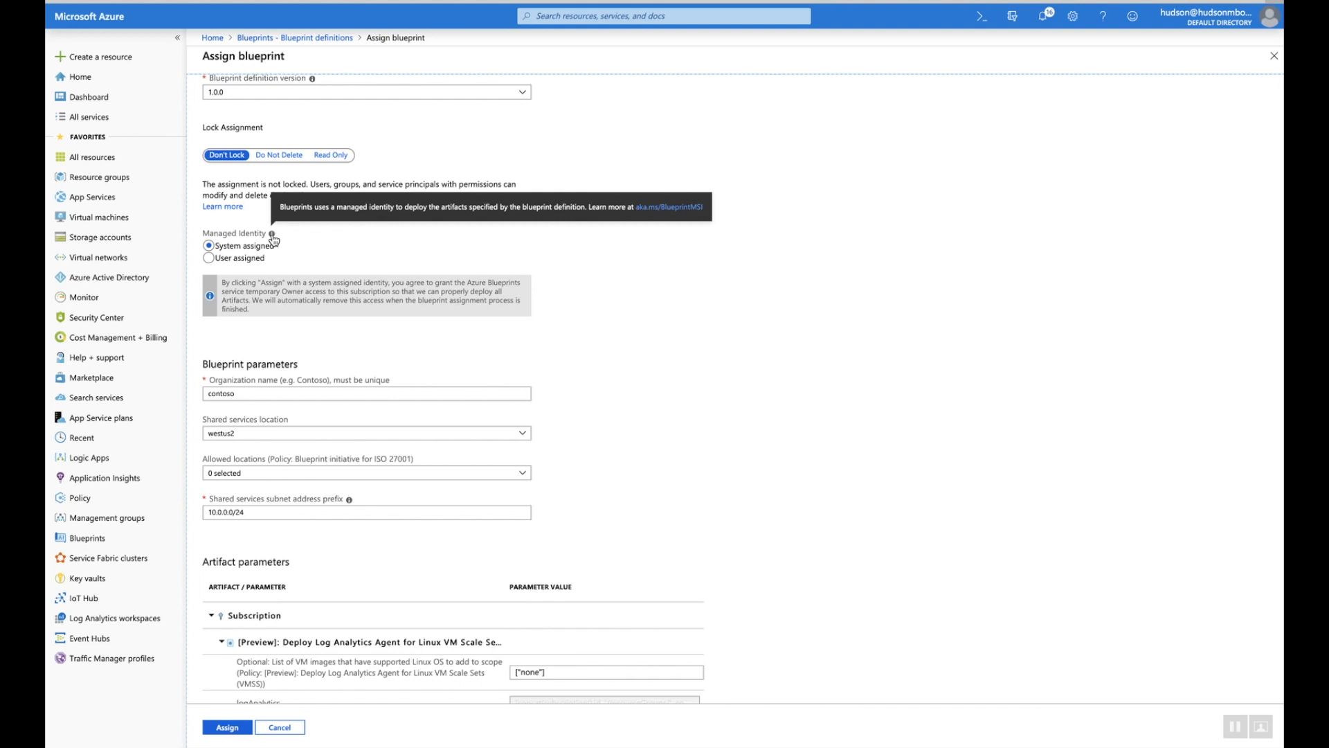
{"action": "scroll", "coordinate": [623, 365], "scroll_direction": "down", "scroll_amount": 3}
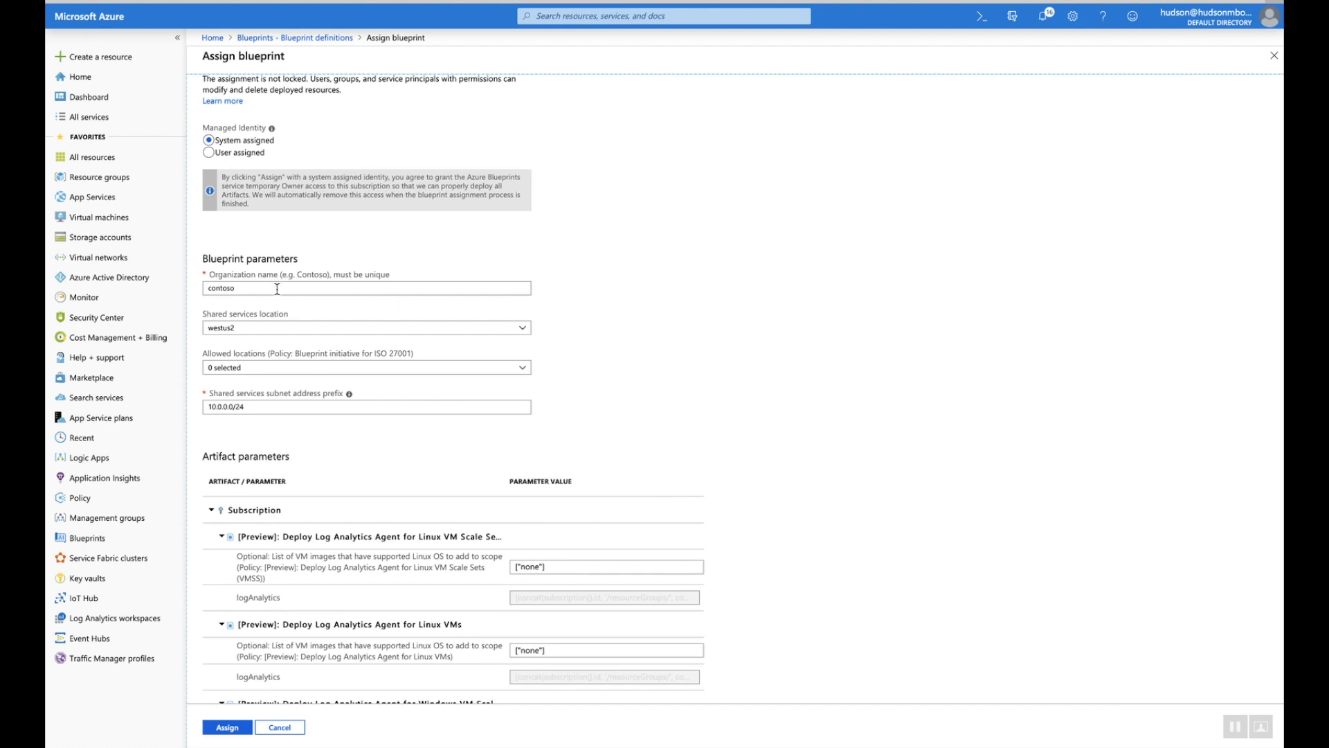
{"action": "left_click", "coordinate": [346, 325]}
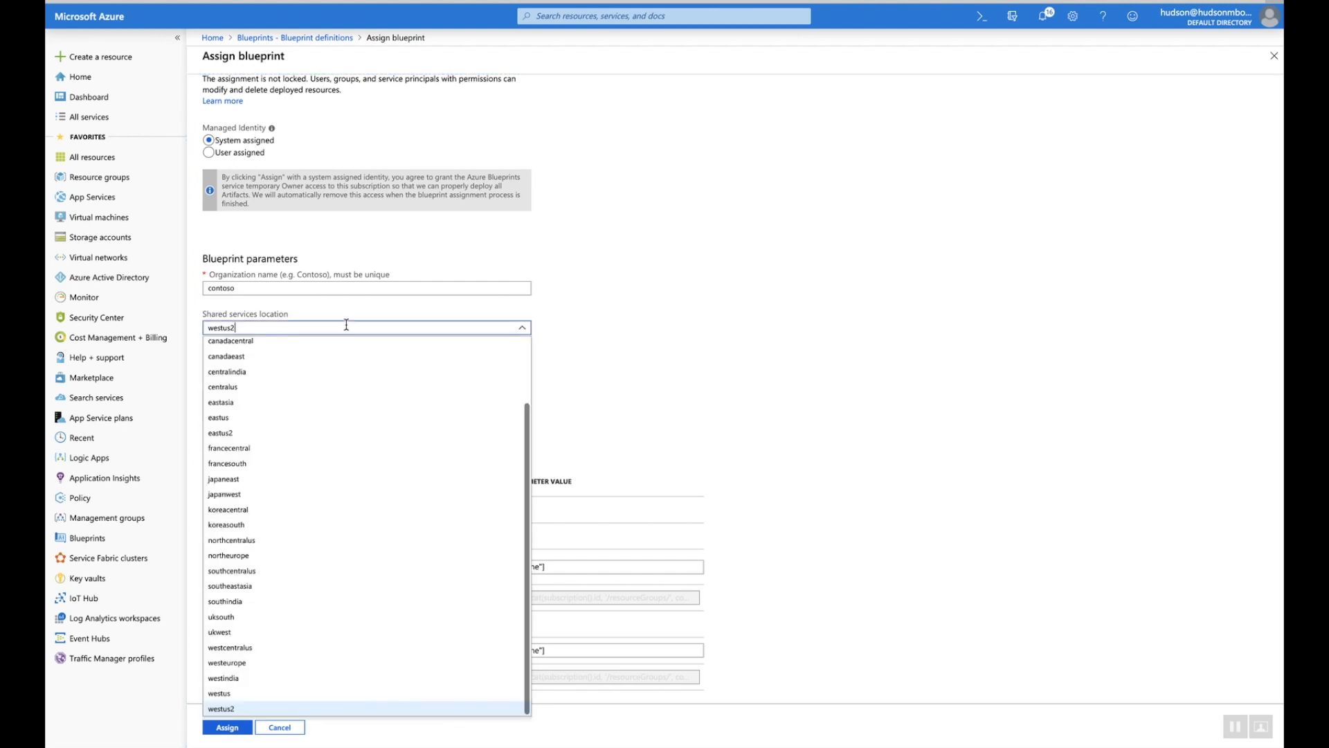
{"action": "left_click", "coordinate": [346, 325]}
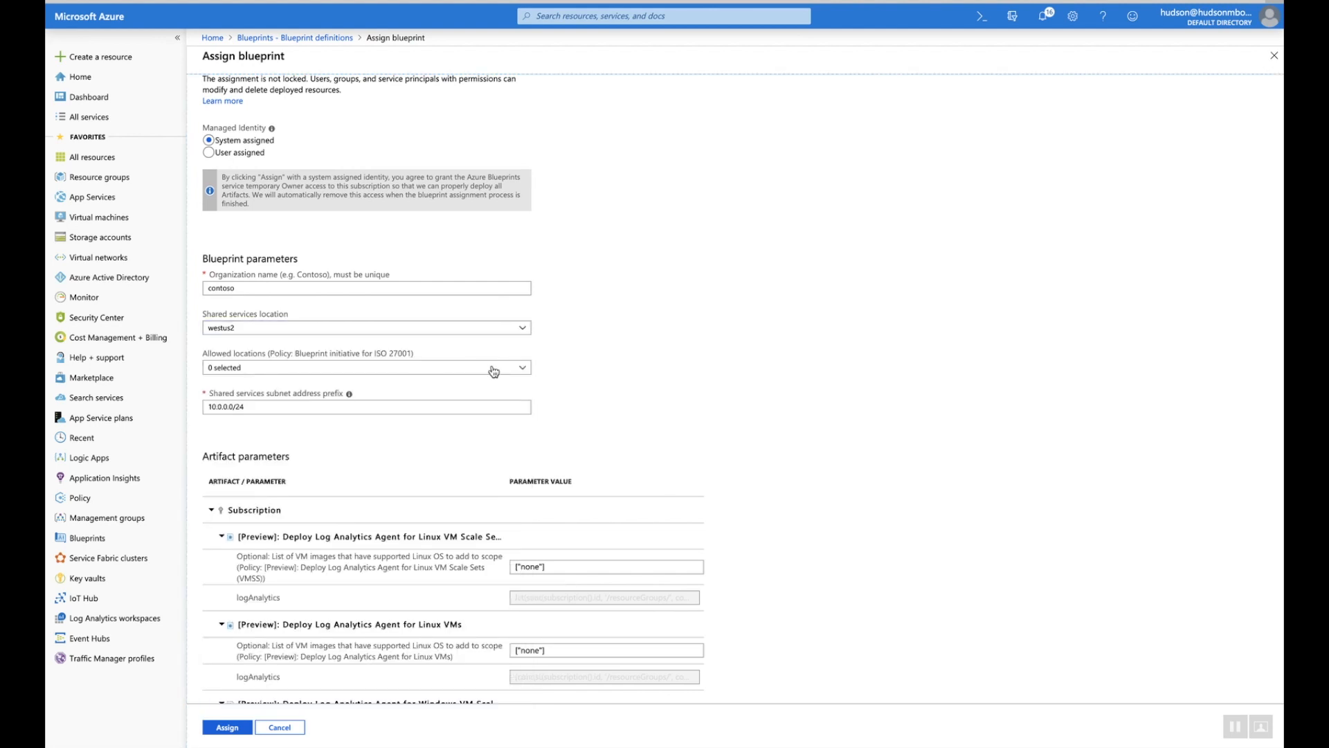
Add Australia Central, Australia Central 2 and Australia East to the allowed locations
{"action": "left_click", "coordinate": [493, 370]}
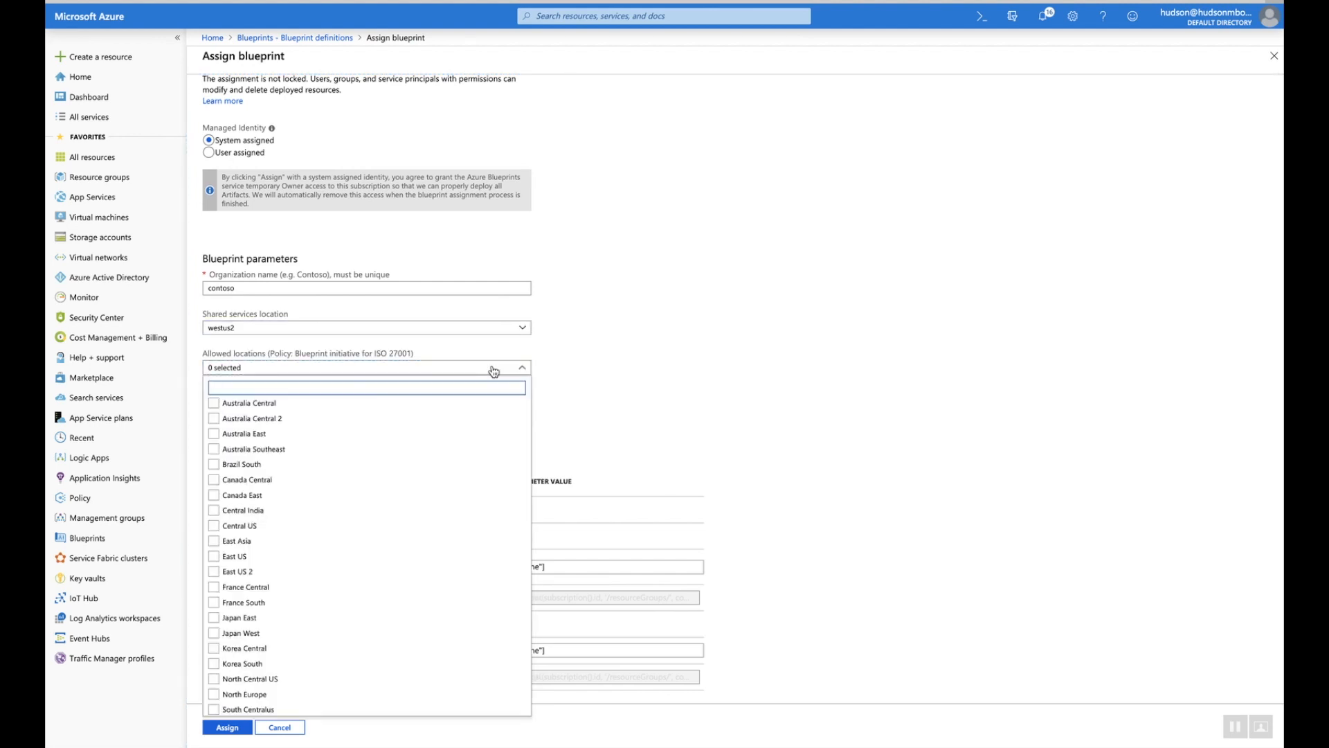
{"action": "left_click", "coordinate": [261, 406]}
{"action": "left_click", "coordinate": [255, 420]}
{"action": "left_click", "coordinate": [251, 435]}
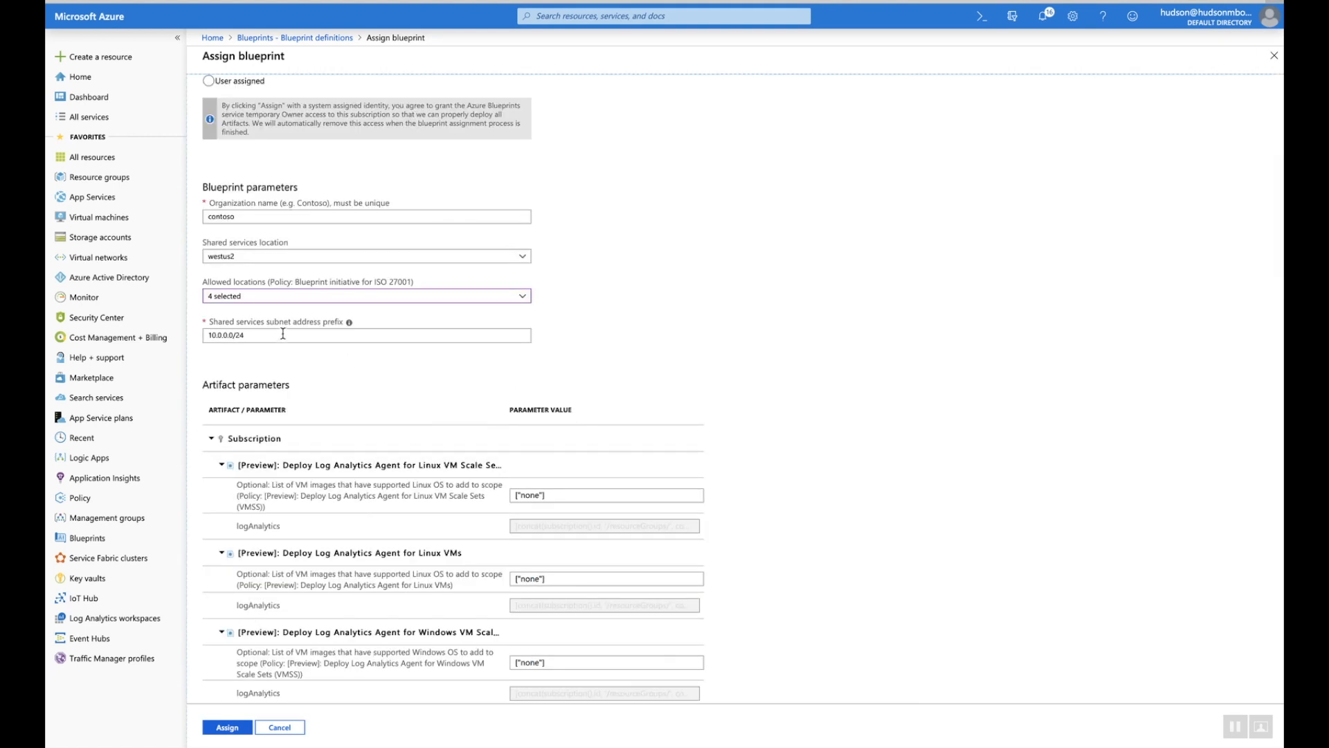
{"action": "scroll", "coordinate": [340, 370], "scroll_direction": "down", "scroll_amount": 3}
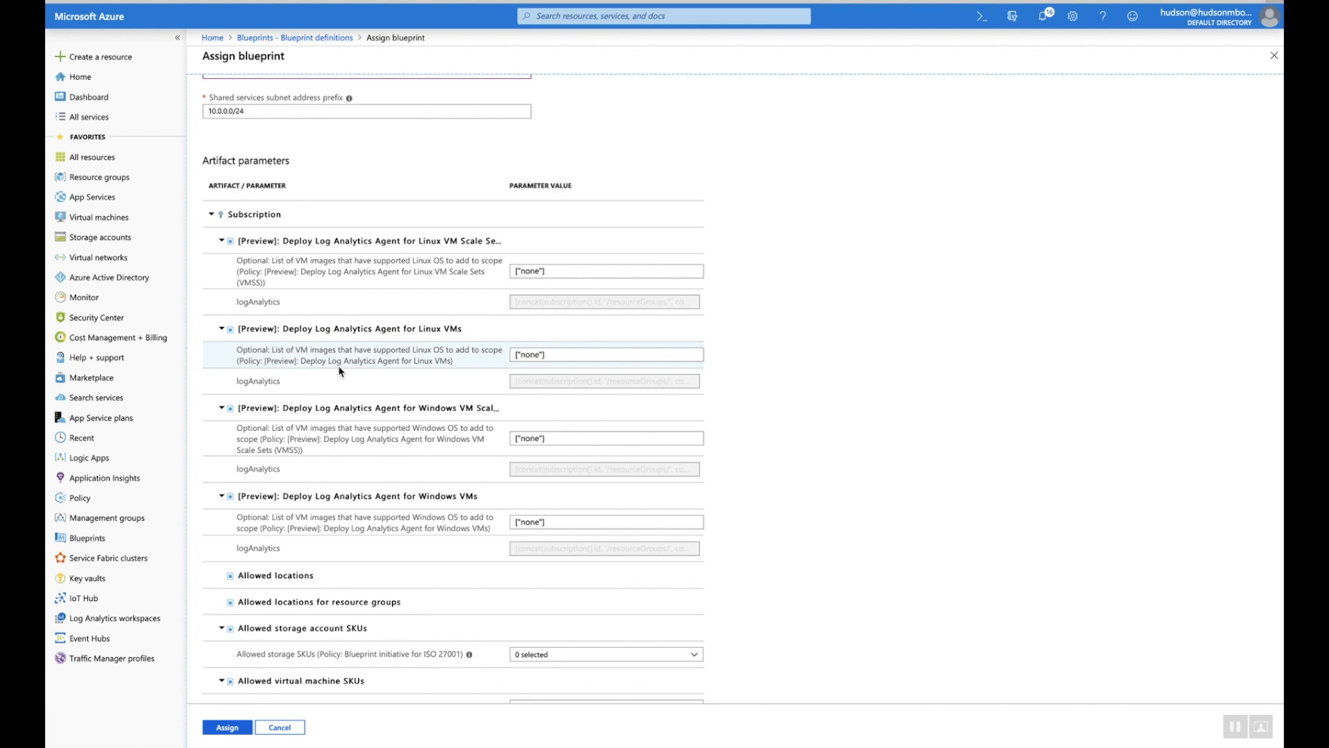
Allow Standard_GRS as the permitted storage account SKU
{"action": "scroll", "coordinate": [339, 371], "scroll_direction": "down", "scroll_amount": 2}
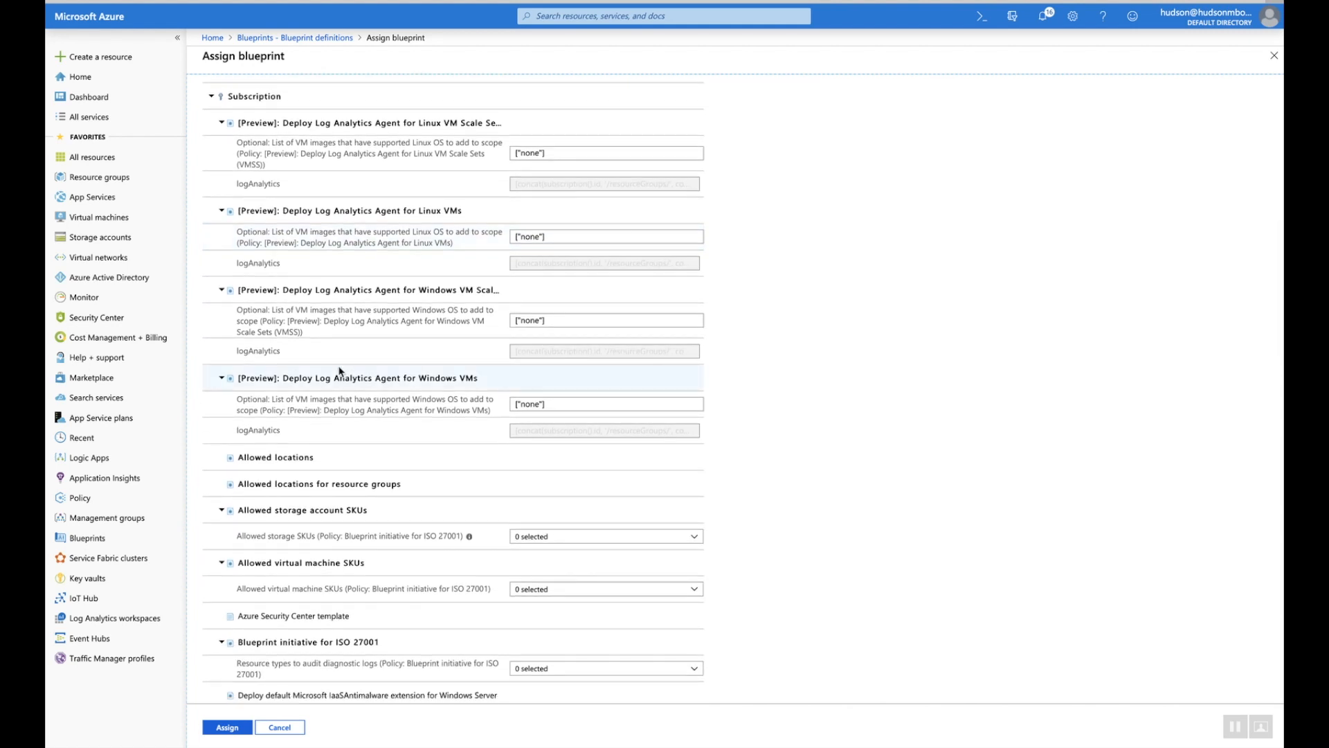
{"action": "scroll", "coordinate": [339, 370], "scroll_direction": "down", "scroll_amount": 1}
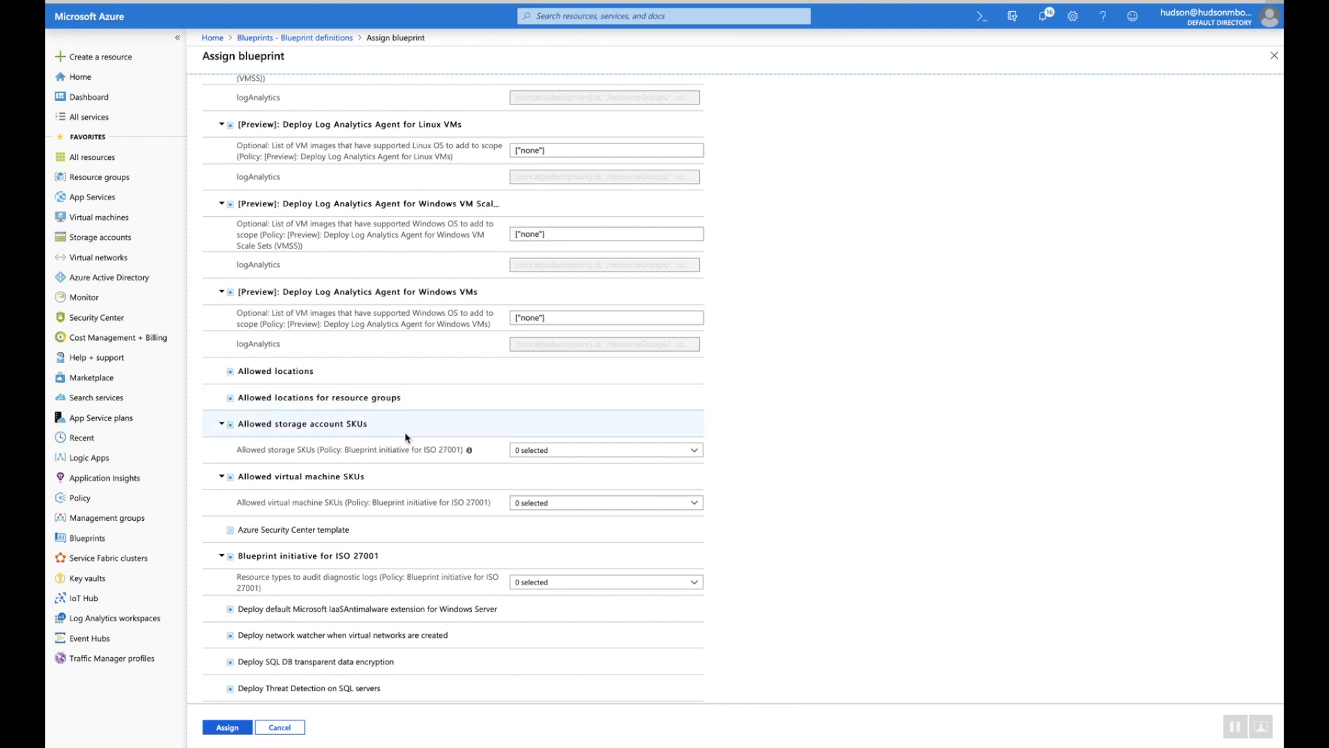
{"action": "left_click", "coordinate": [544, 451]}
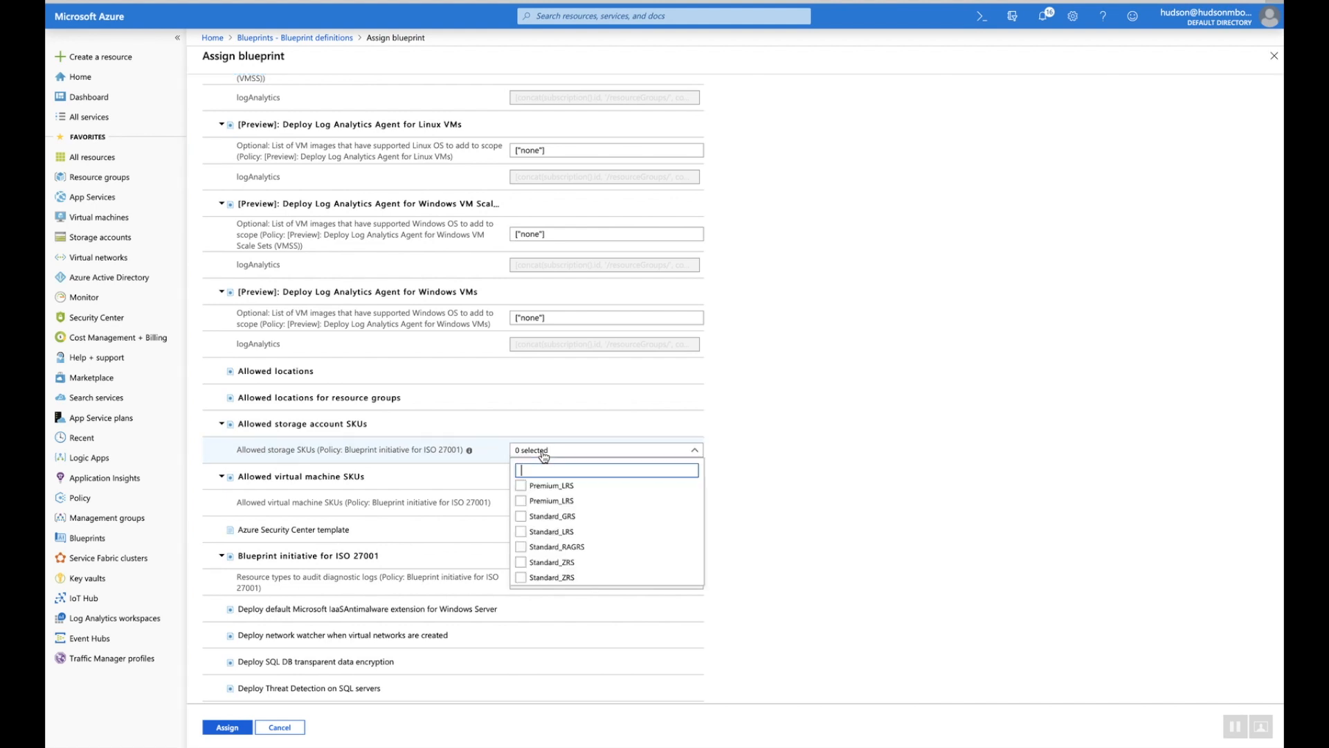
{"action": "left_click", "coordinate": [520, 521]}
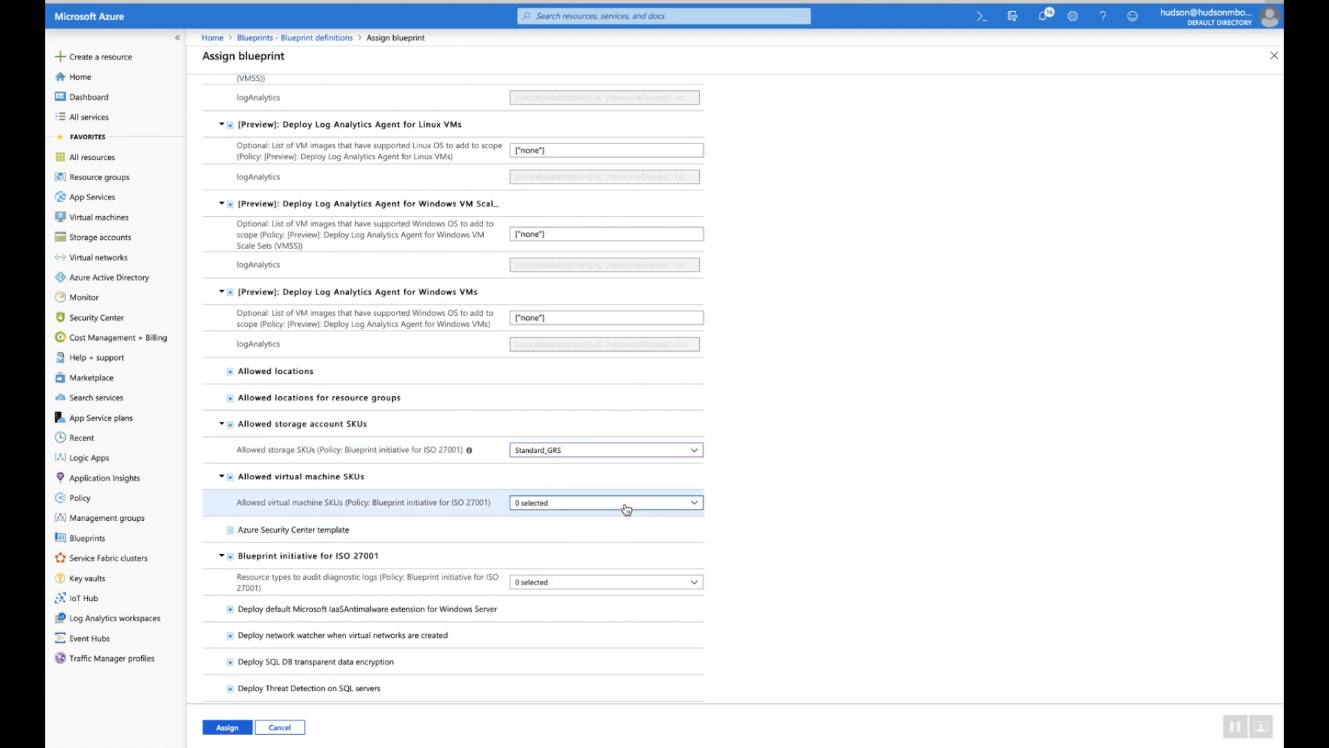
Allow Basic_A0 as the permitted virtual machine SKU
{"action": "left_click", "coordinate": [628, 510]}
{"action": "scroll", "coordinate": [587, 338], "scroll_direction": "up", "scroll_amount": 20}
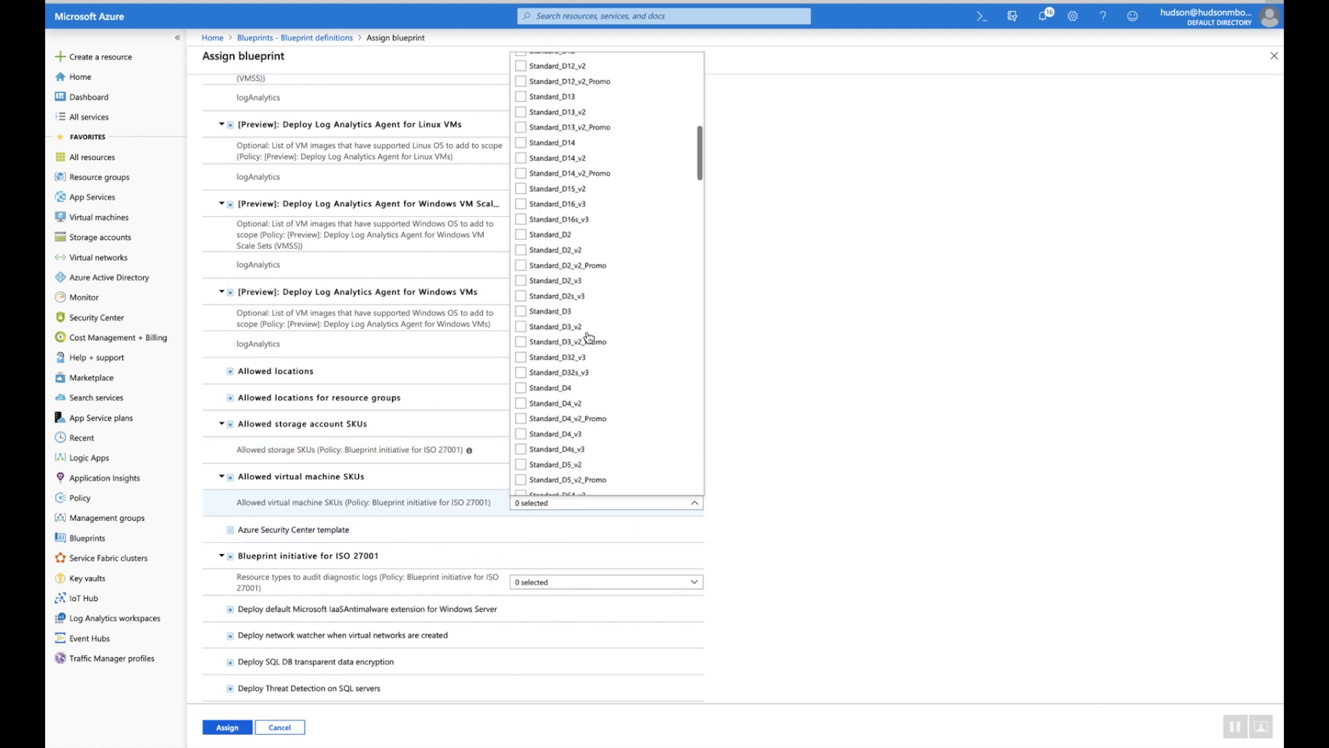
{"action": "left_click", "coordinate": [528, 62]}
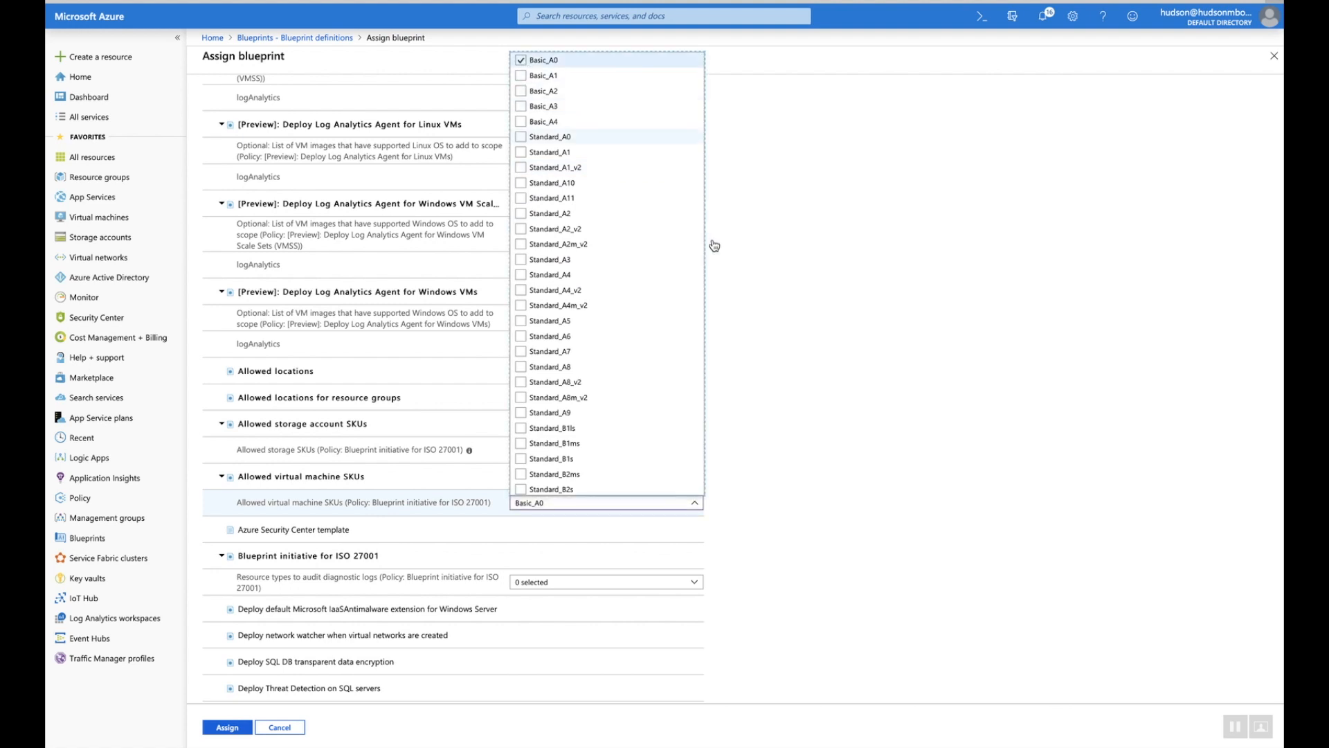
{"action": "left_click", "coordinate": [856, 453]}
{"action": "scroll", "coordinate": [856, 453], "scroll_direction": "down", "scroll_amount": 2}
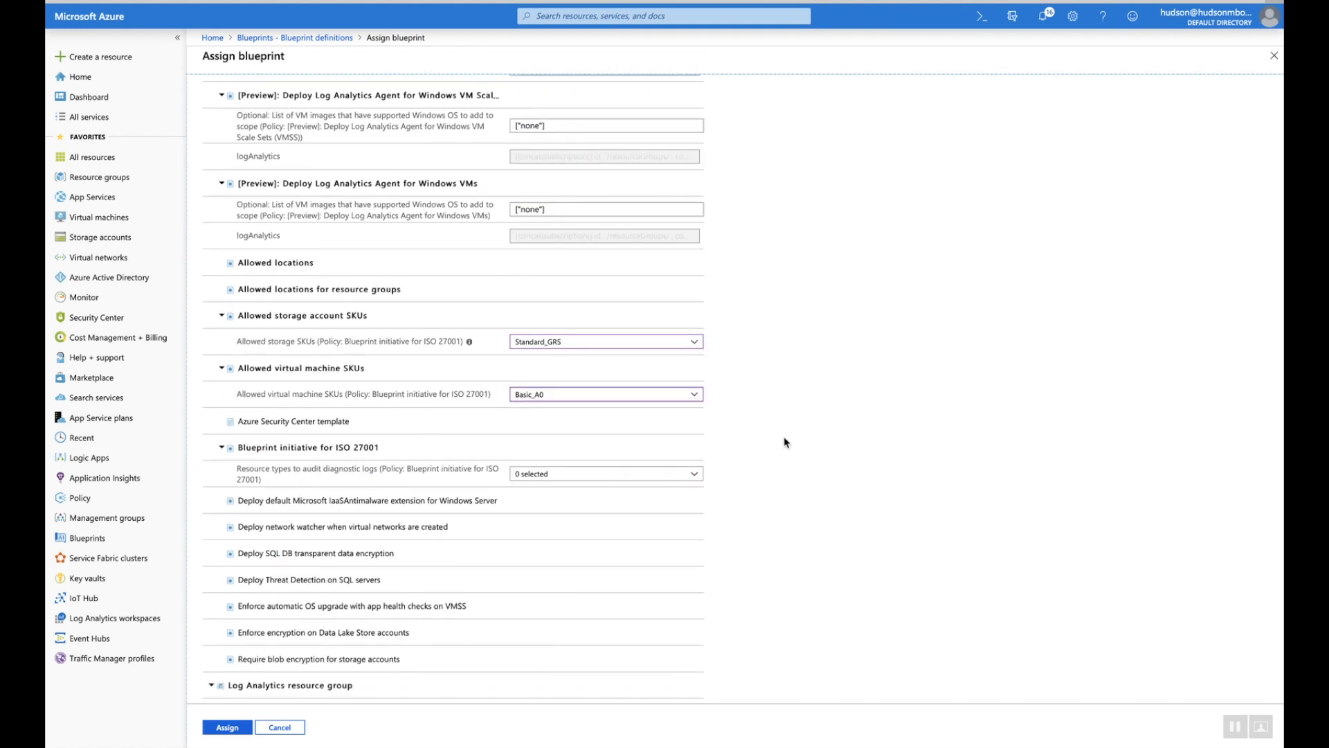
Audit diagnostic logs for virtual machines, scale sets, SQL databases and SQL elastic pools
{"action": "left_click", "coordinate": [693, 474]}
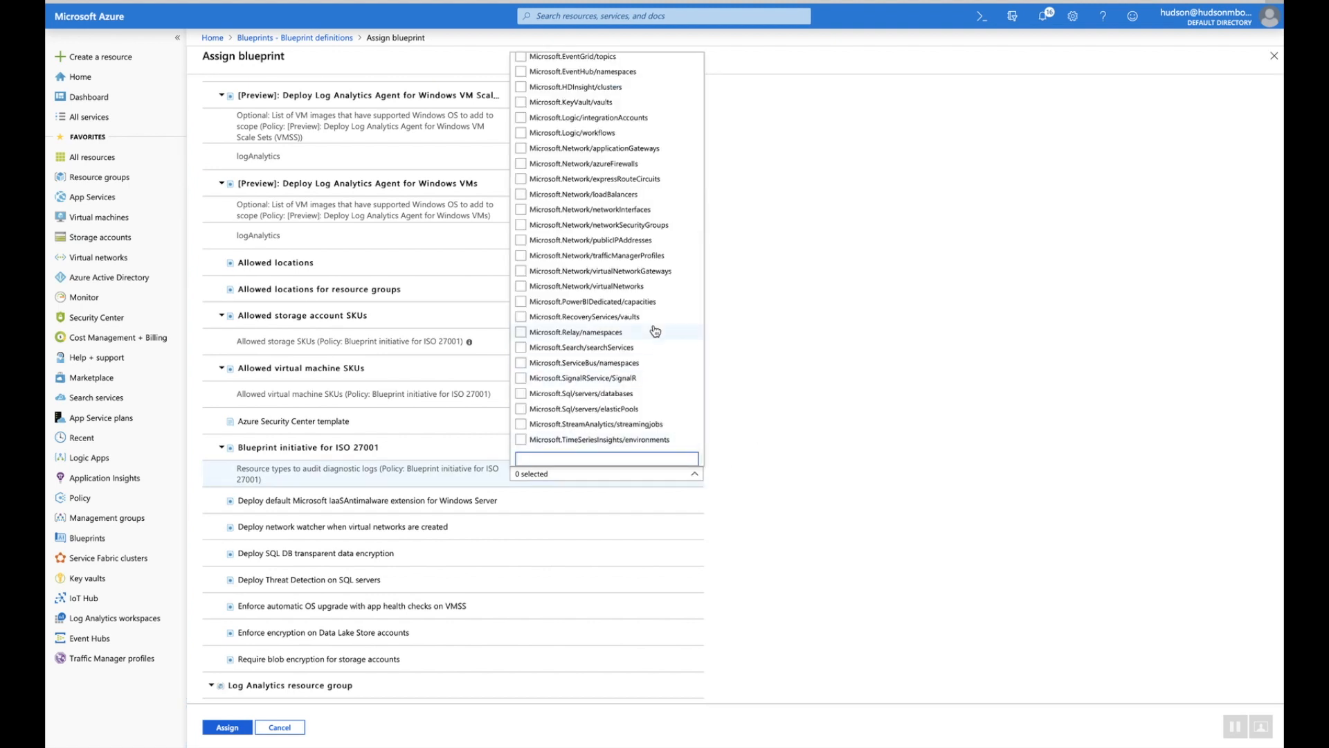
{"action": "scroll", "coordinate": [655, 330], "scroll_direction": "up", "scroll_amount": 5}
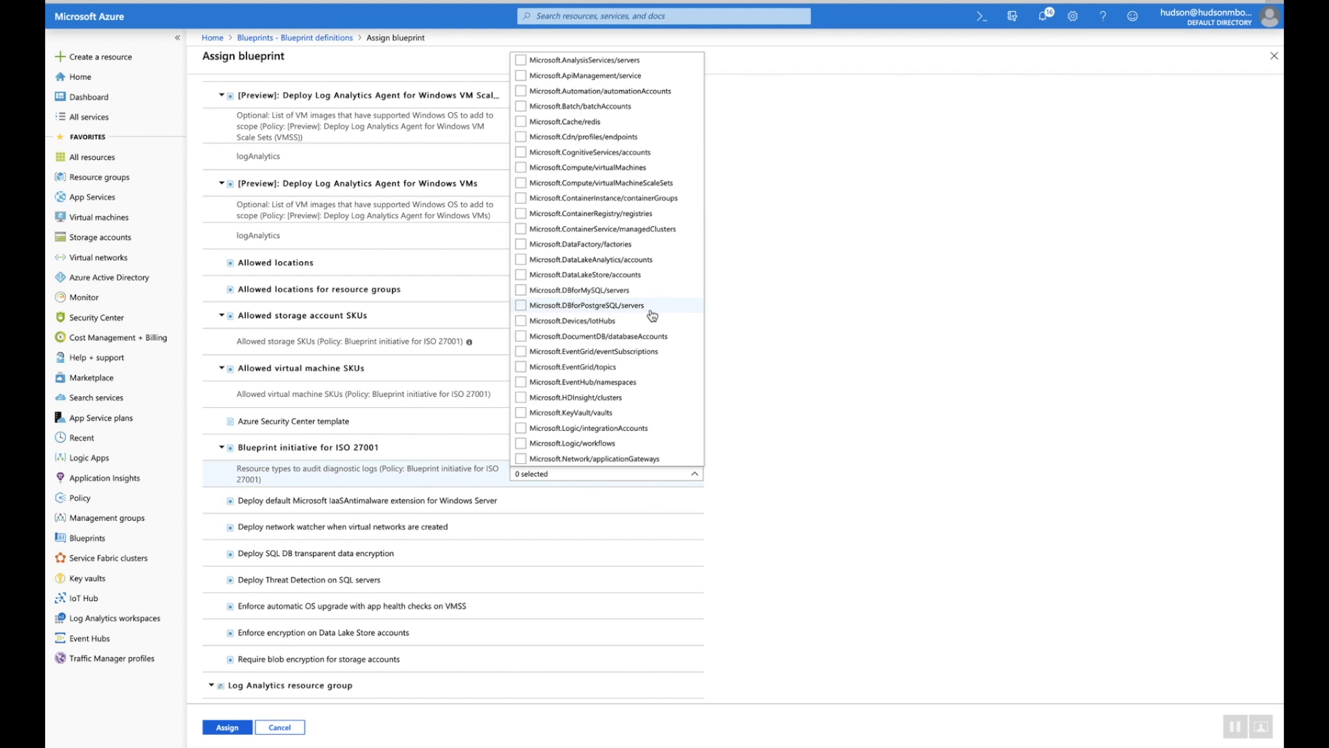
{"action": "left_click", "coordinate": [521, 167]}
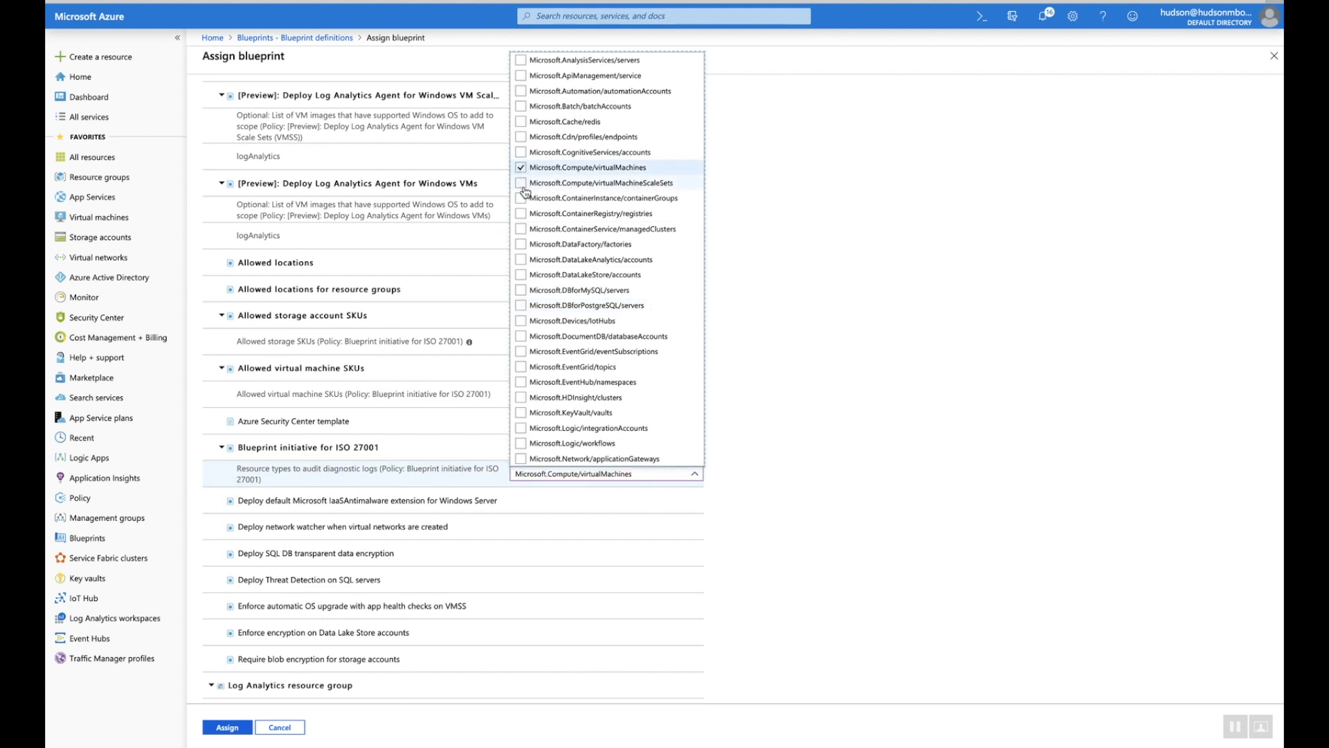
{"action": "left_click", "coordinate": [523, 183]}
{"action": "scroll", "coordinate": [554, 236], "scroll_direction": "down", "scroll_amount": 5}
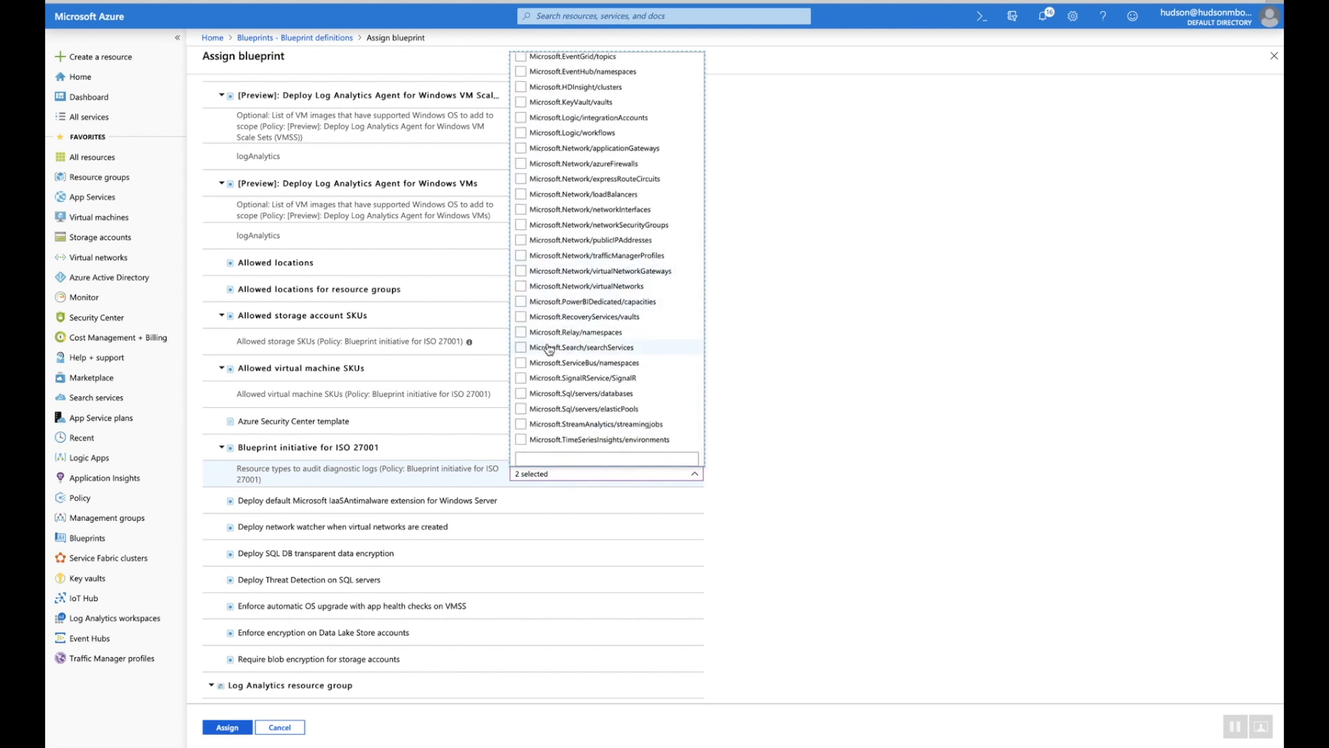
{"action": "left_click", "coordinate": [522, 394]}
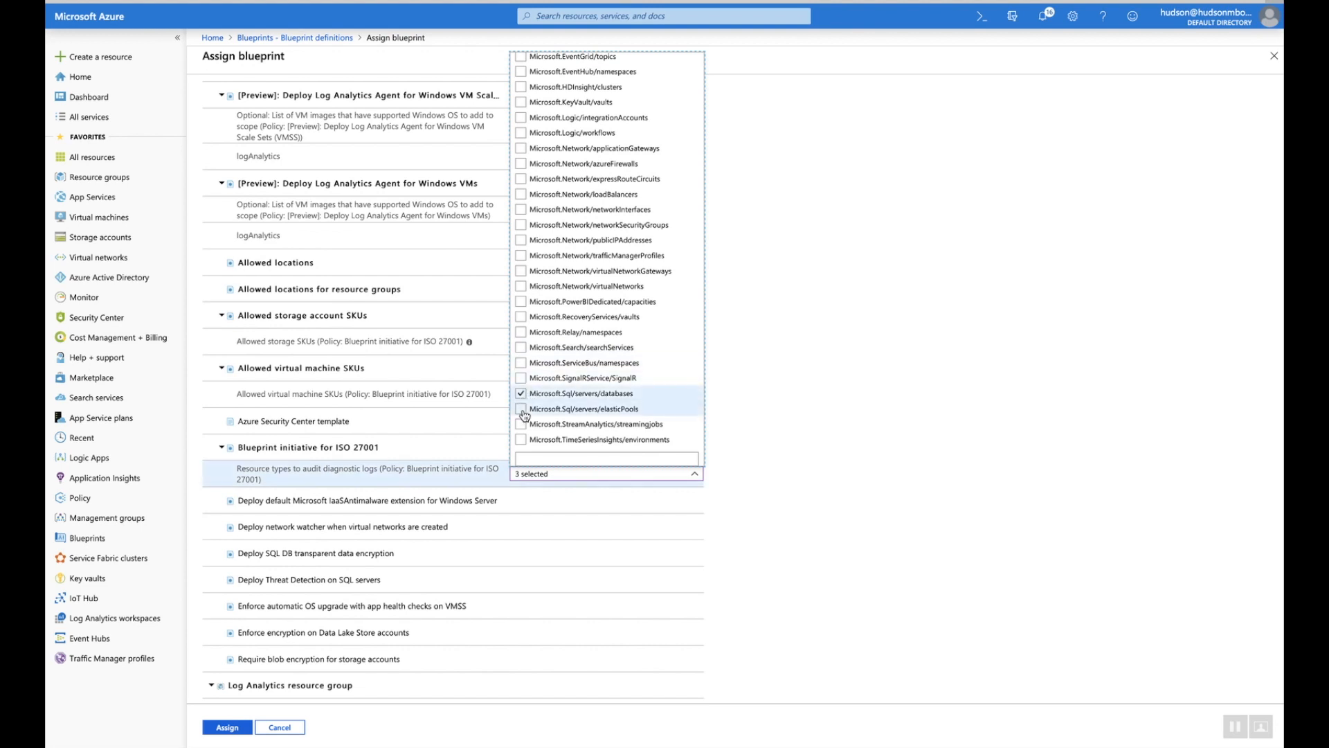
{"action": "left_click", "coordinate": [523, 411]}
{"action": "scroll", "coordinate": [725, 436], "scroll_direction": "down", "scroll_amount": 5}
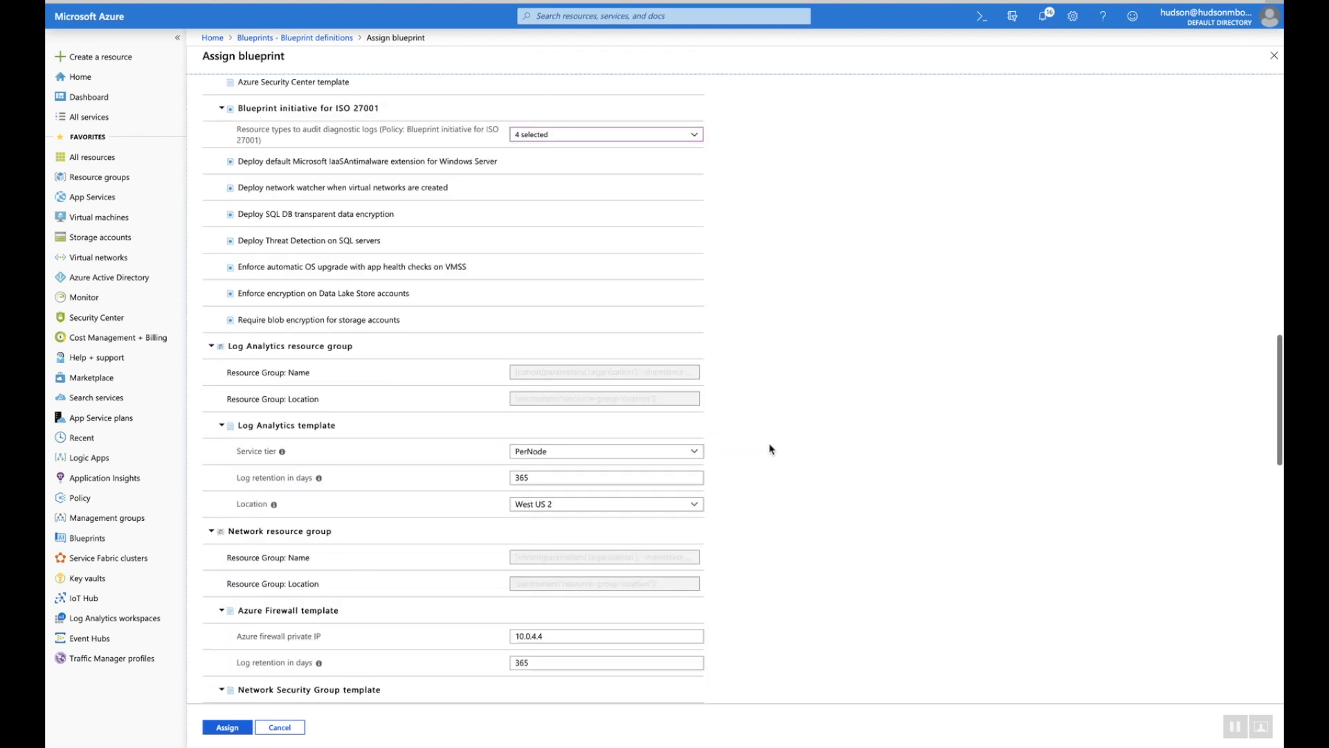
Set the Log Analytics service tier to Free
{"action": "left_click", "coordinate": [693, 450]}
{"action": "left_click", "coordinate": [553, 466]}
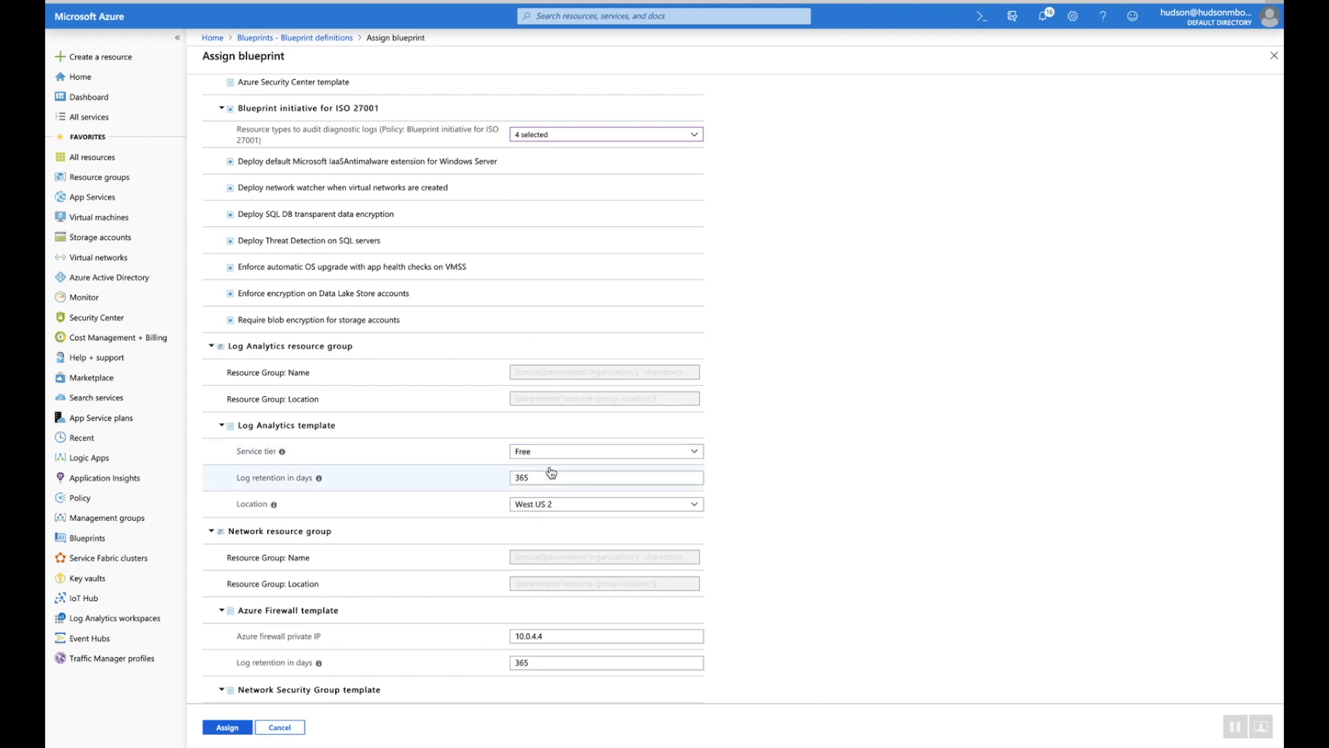
{"action": "scroll", "coordinate": [775, 490], "scroll_direction": "down", "scroll_amount": 2}
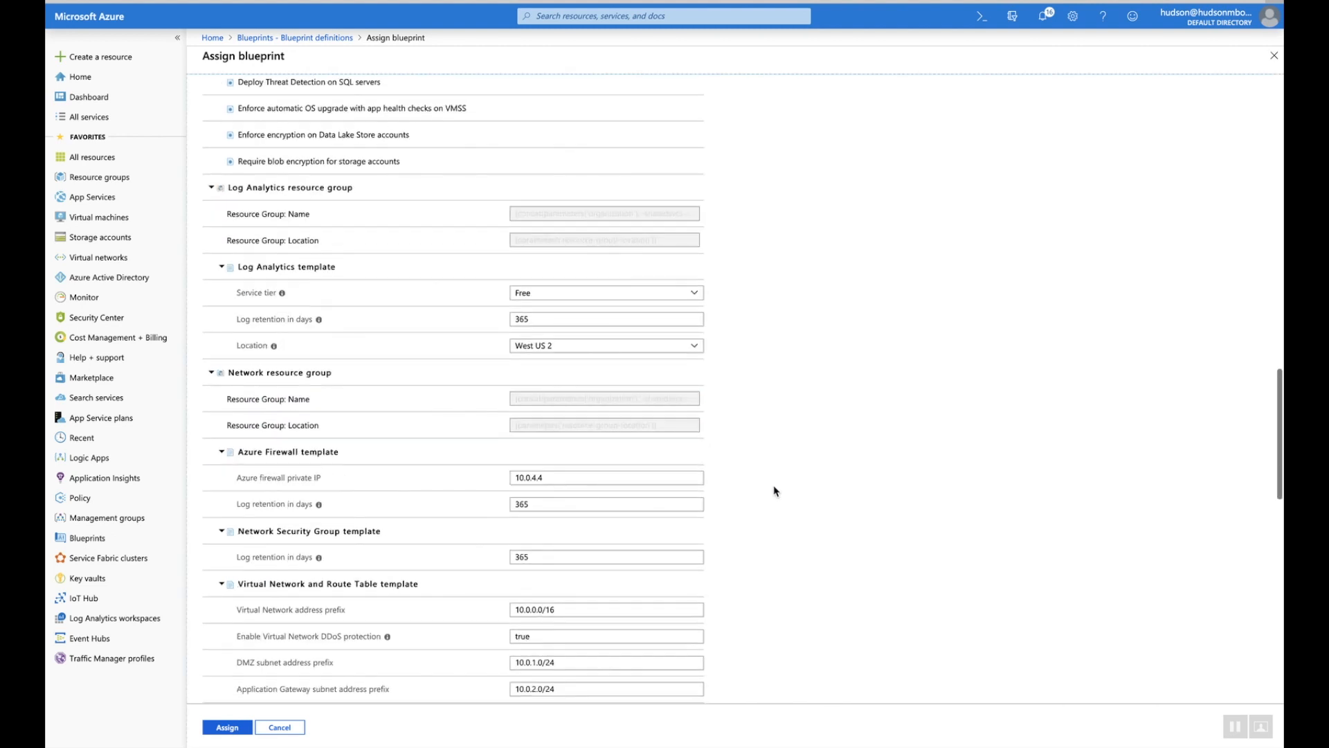
{"action": "scroll", "coordinate": [774, 490], "scroll_direction": "down", "scroll_amount": 2}
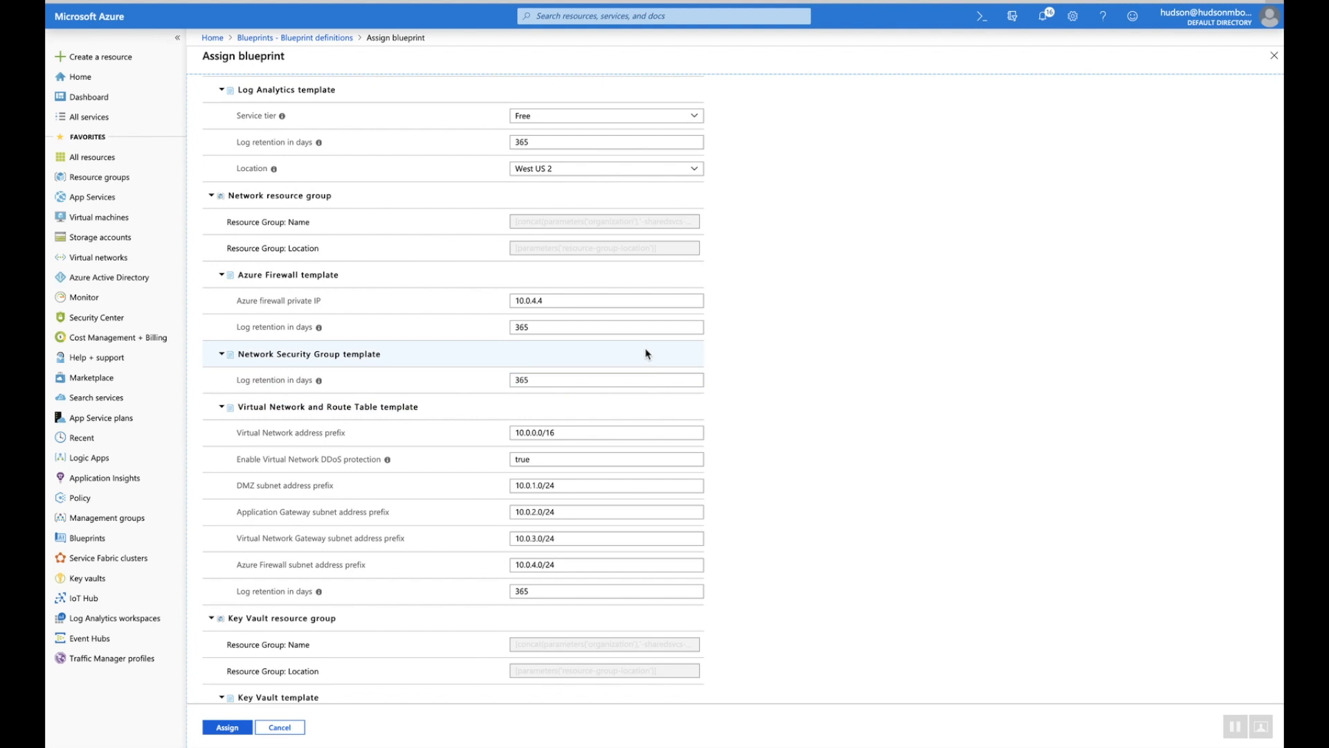
{"action": "scroll", "coordinate": [646, 354], "scroll_direction": "down", "scroll_amount": 3}
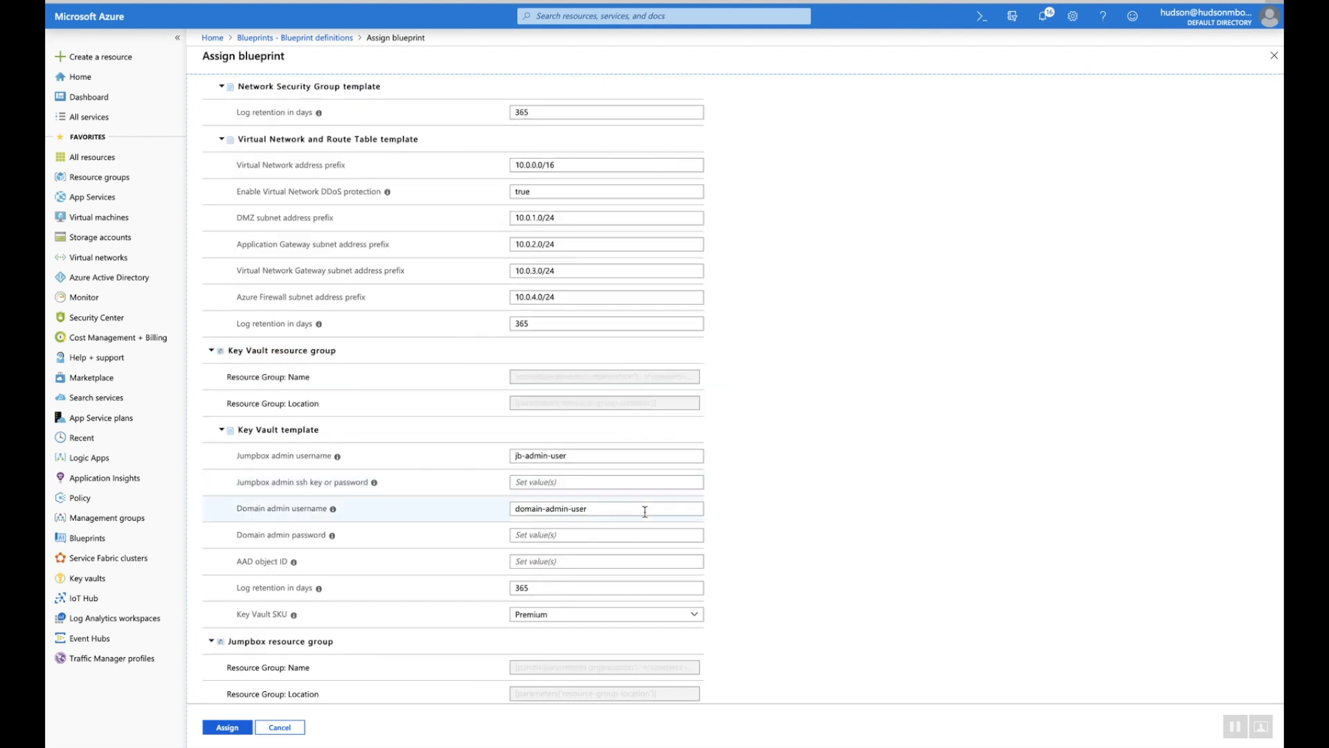
Enter the jumpbox and domain admin passwords
{"action": "left_click", "coordinate": [575, 483]}
{"action": "type", "text": "123456"}
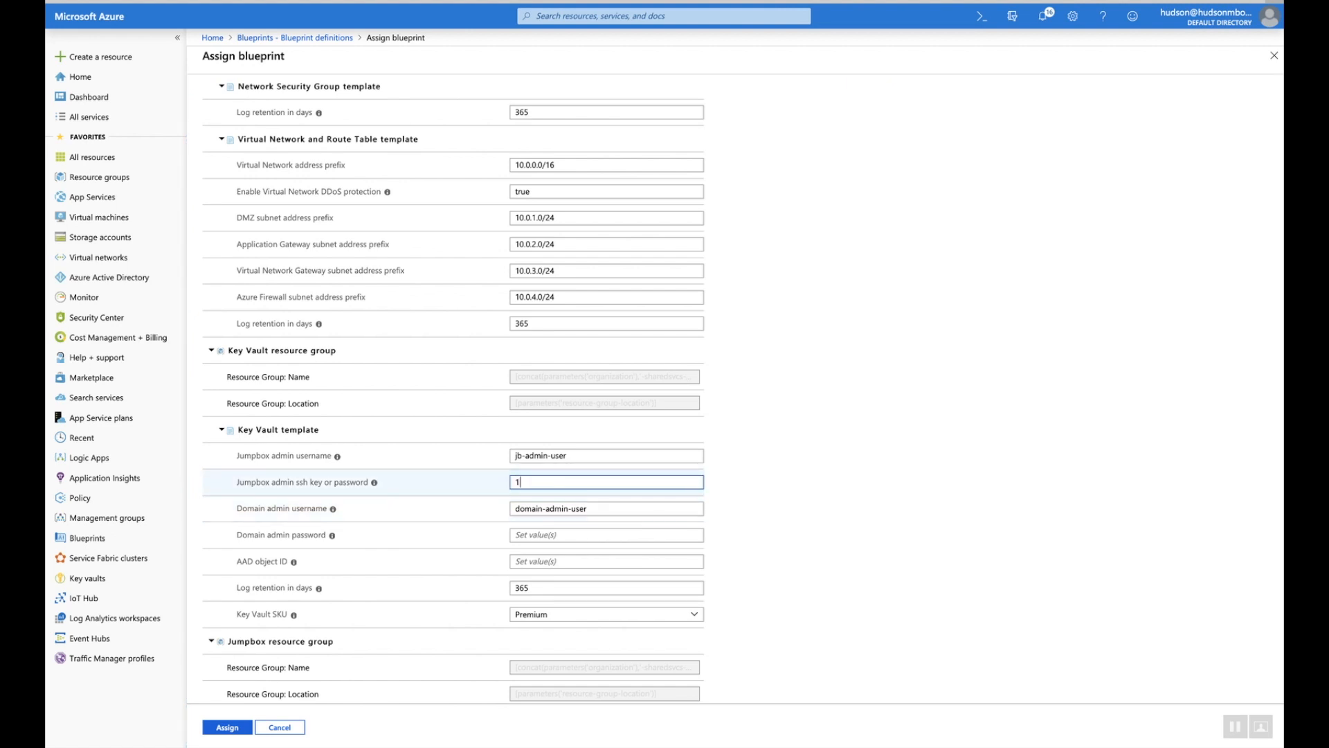
{"action": "left_click", "coordinate": [557, 534]}
{"action": "type", "text": "123456"}
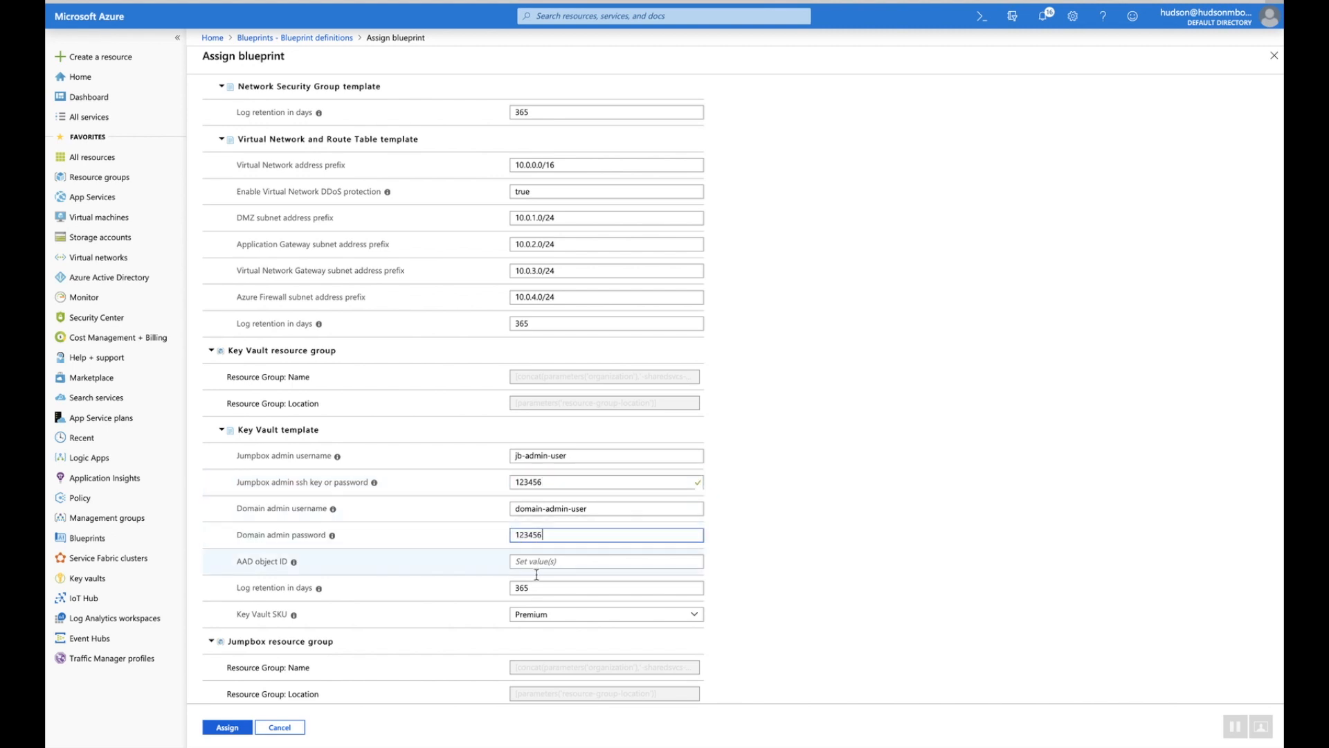
{"action": "left_click", "coordinate": [535, 561]}
{"action": "type", "text": "123456"}
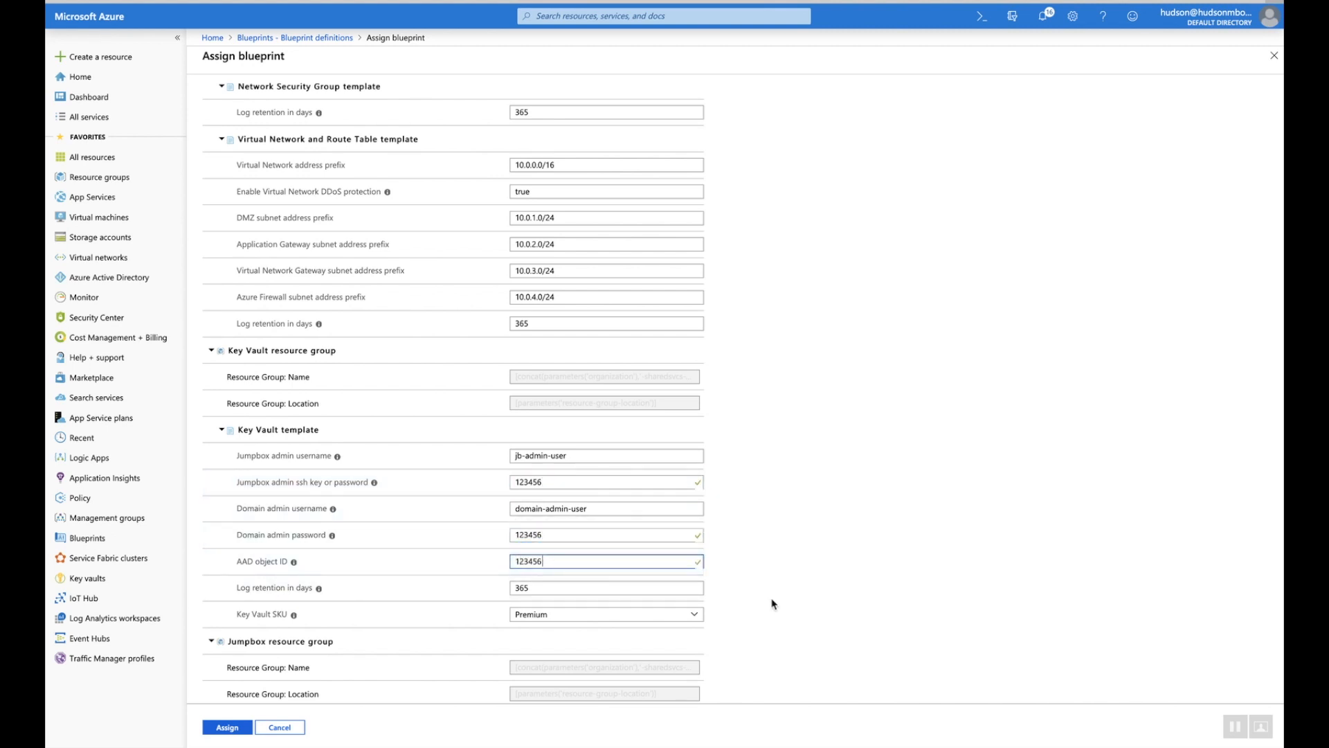
Fill the Jumpbox Key Vault resource id 123456 and its secret fields
{"action": "scroll", "coordinate": [771, 602], "scroll_direction": "down", "scroll_amount": 4}
{"action": "left_click", "coordinate": [631, 523]}
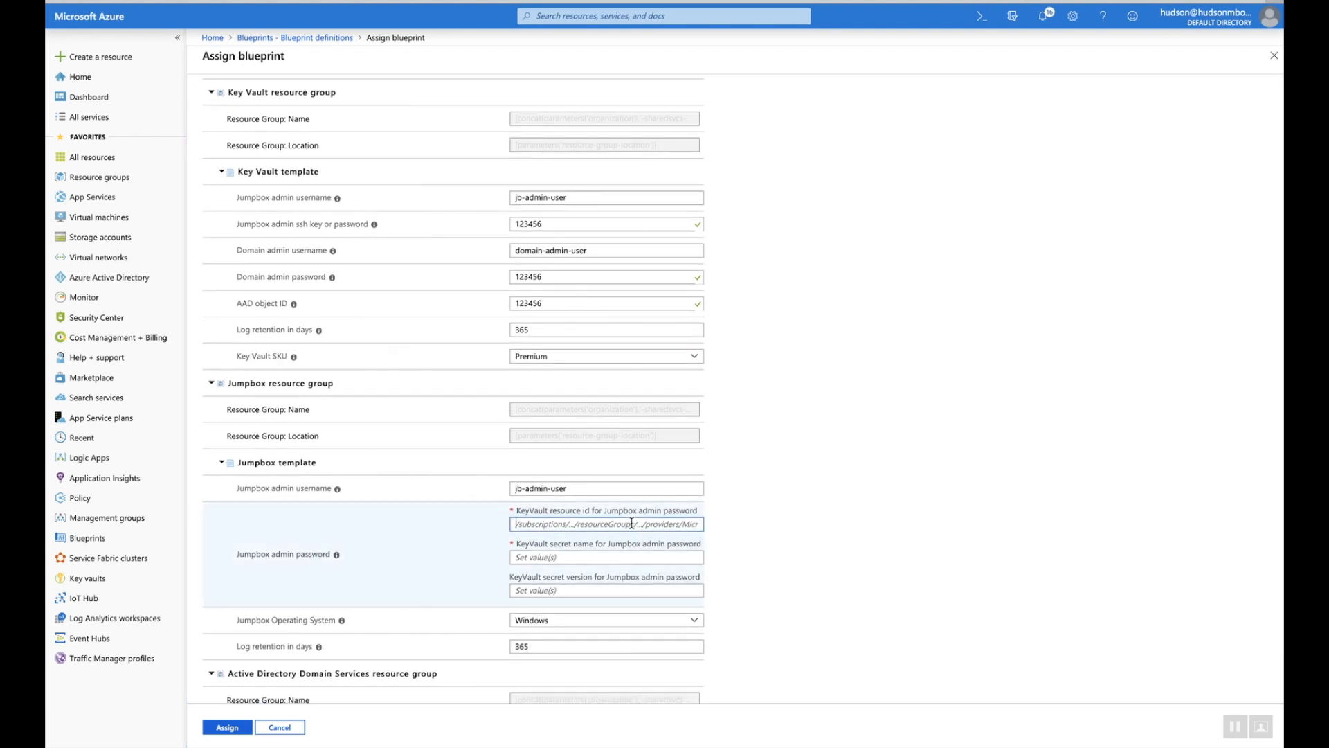
{"action": "type", "text": "12345"}
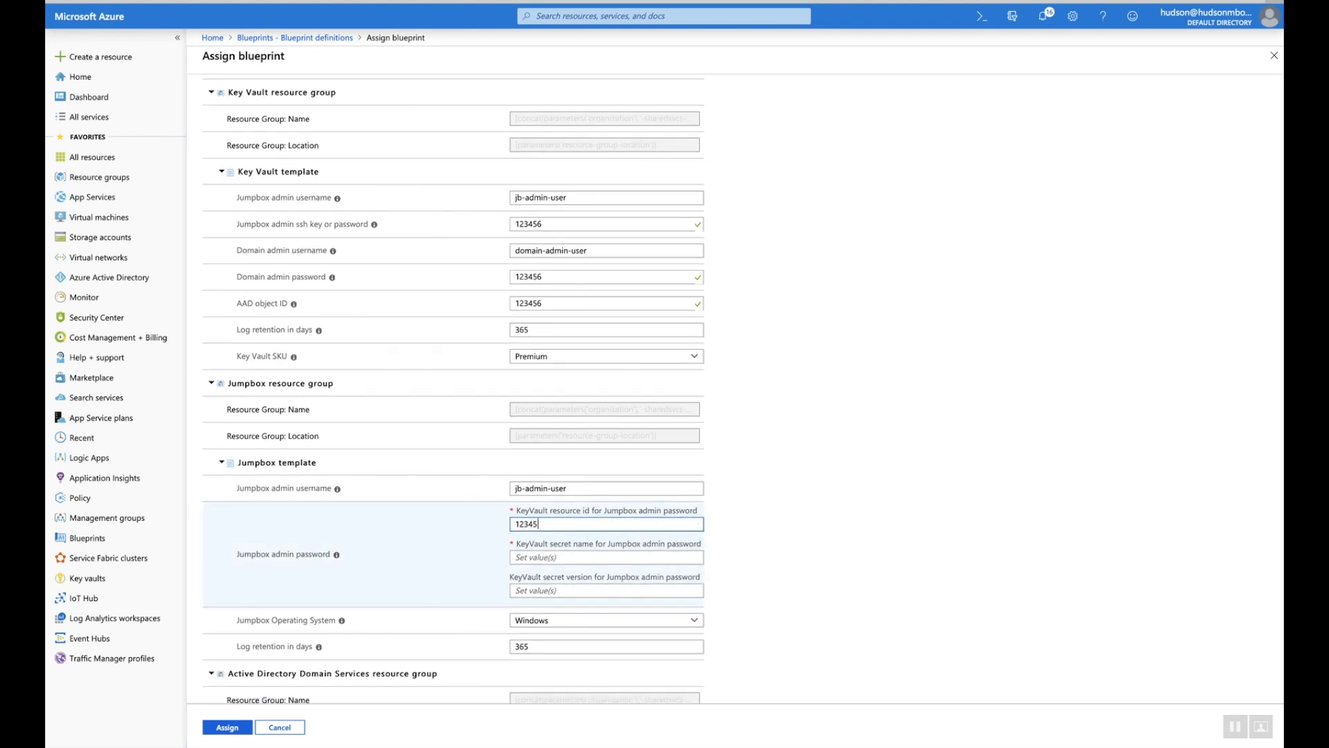
{"action": "type", "text": "6"}
{"action": "left_click", "coordinate": [573, 556]}
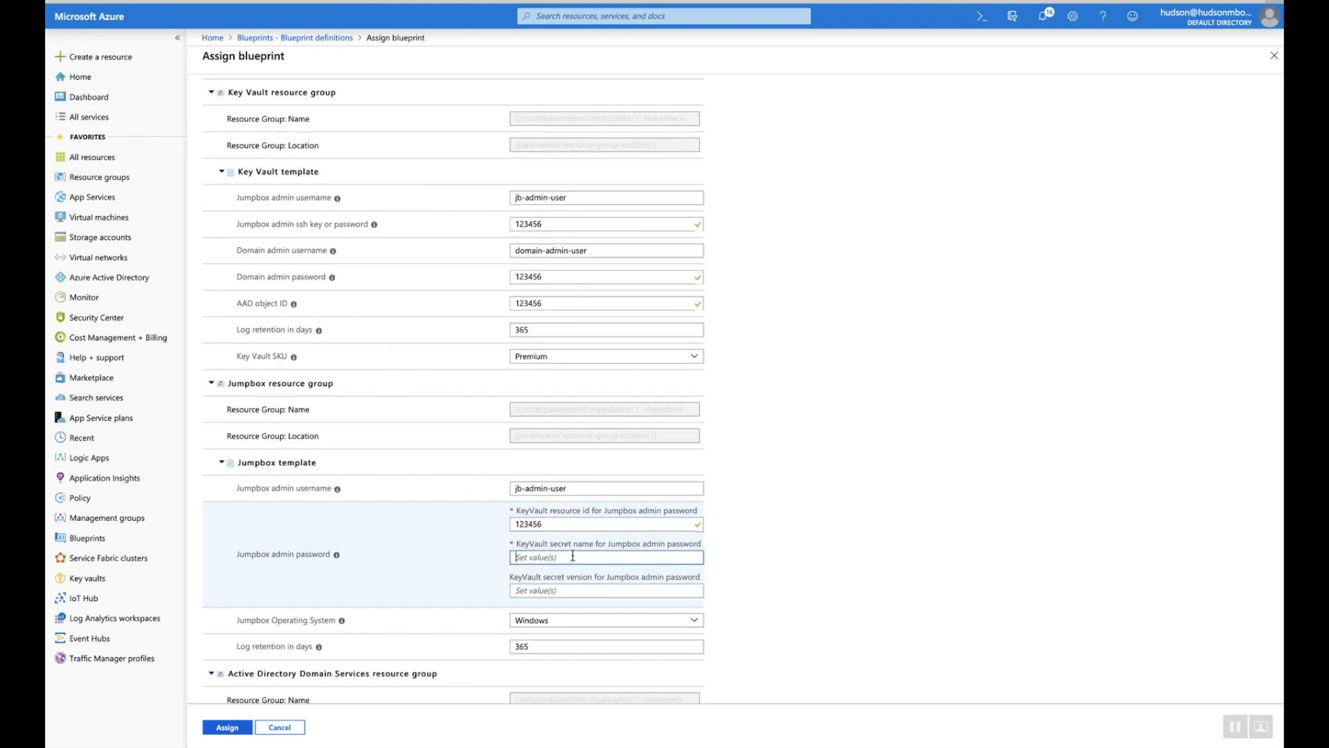
{"action": "type", "text": "123456"}
{"action": "left_click", "coordinate": [532, 590]}
{"action": "scroll", "coordinate": [719, 605], "scroll_direction": "down", "scroll_amount": 2}
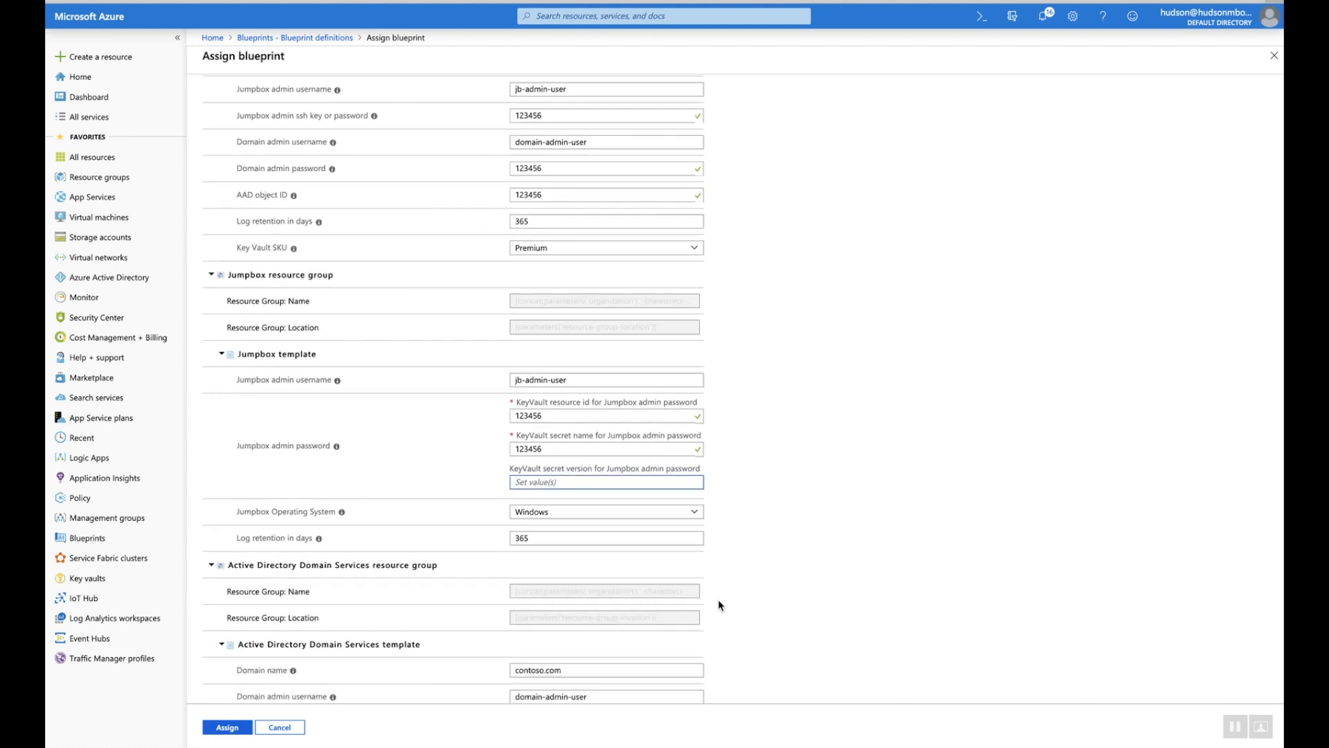
{"action": "scroll", "coordinate": [719, 605], "scroll_direction": "down", "scroll_amount": 3}
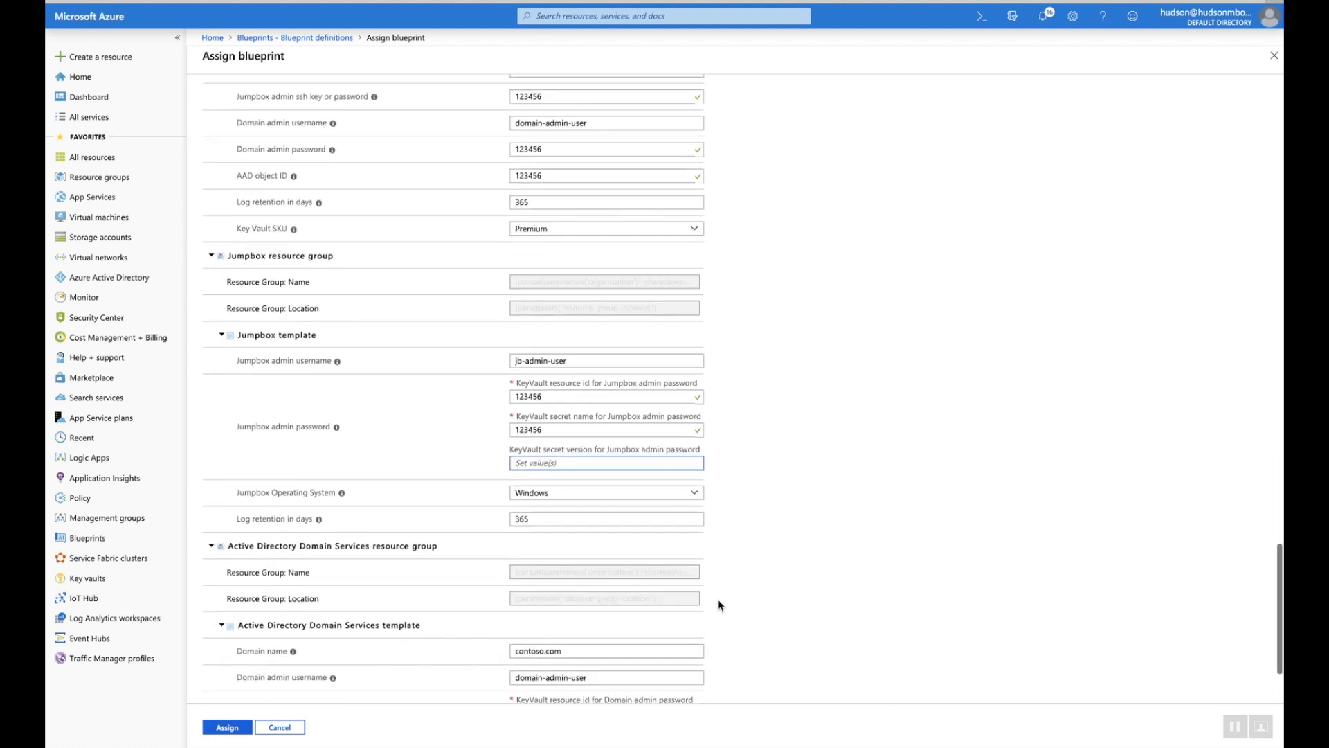
Fill the domain admin Key Vault resource id 123456 and secret name 12345
{"action": "left_click", "coordinate": [633, 582]}
{"action": "type", "text": "123456"}
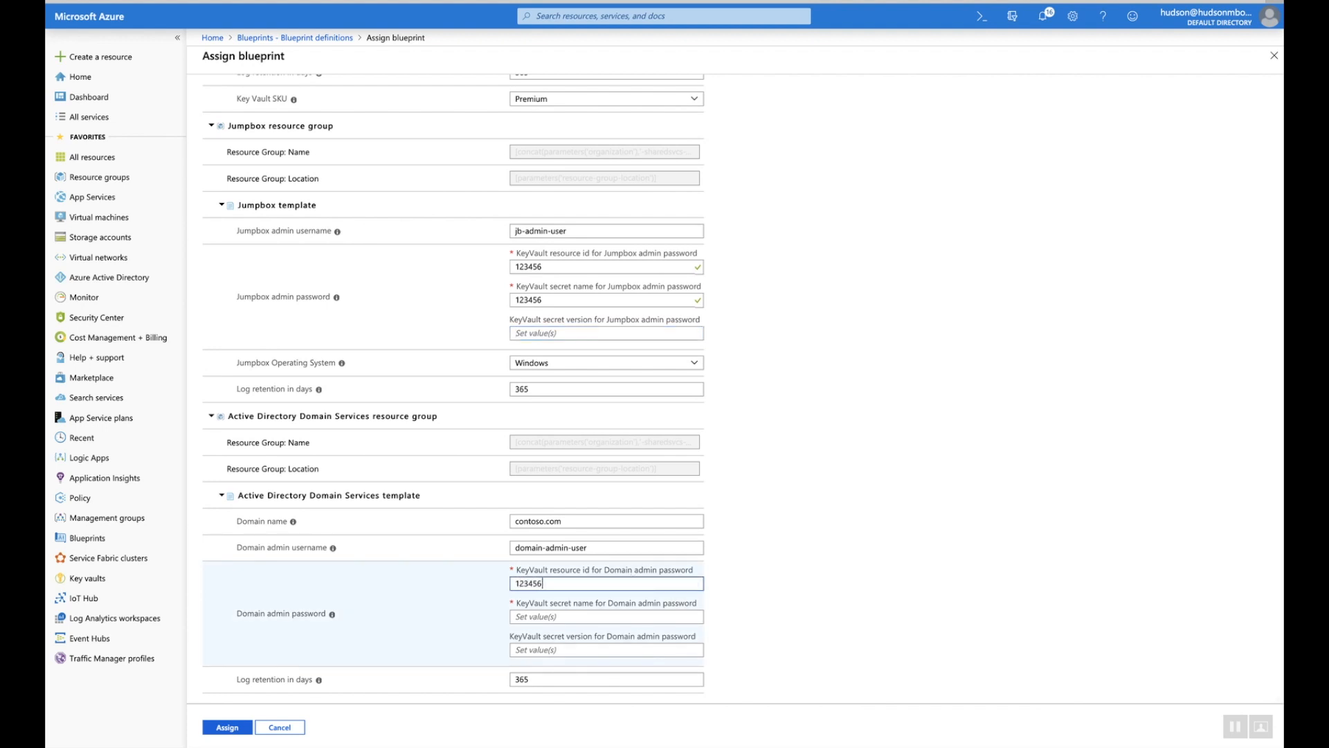
{"action": "left_click", "coordinate": [595, 612]}
{"action": "type", "text": "123456"}
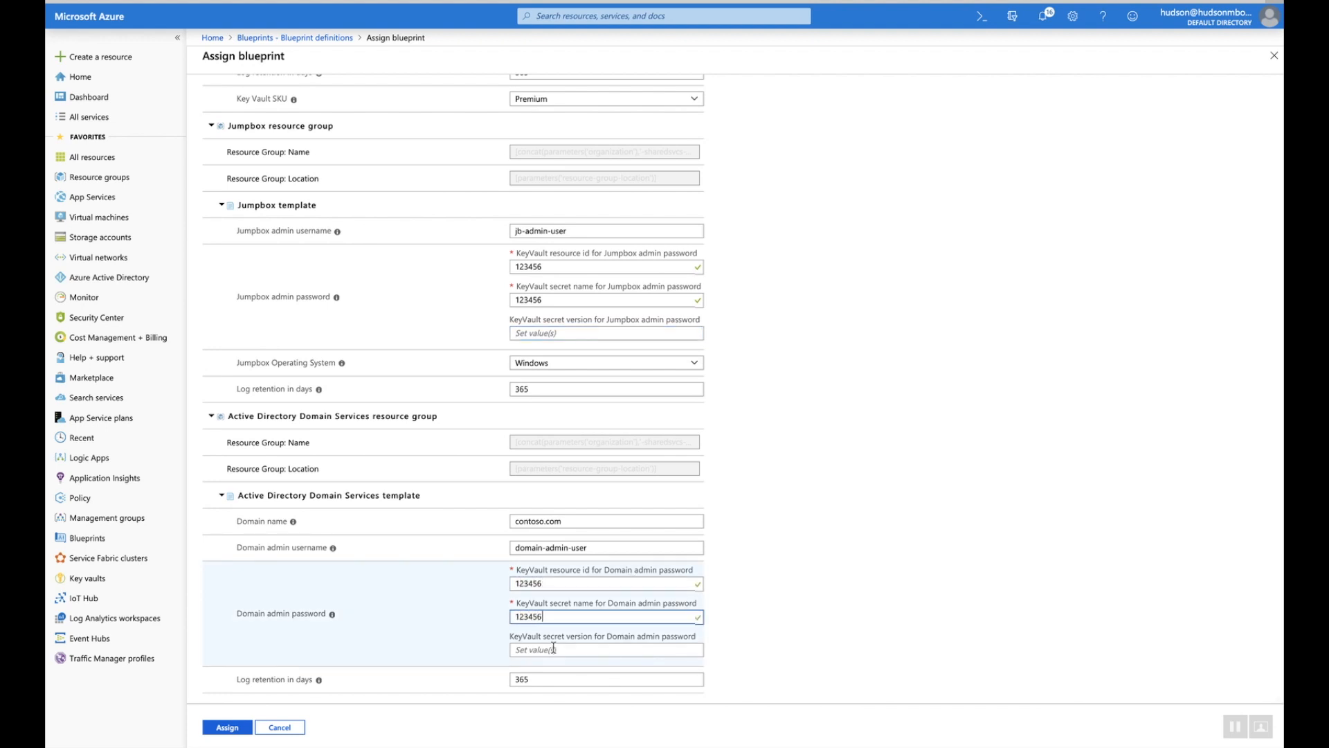
{"action": "left_click", "coordinate": [745, 592]}
{"action": "scroll", "coordinate": [747, 592], "scroll_direction": "up", "scroll_amount": 10}
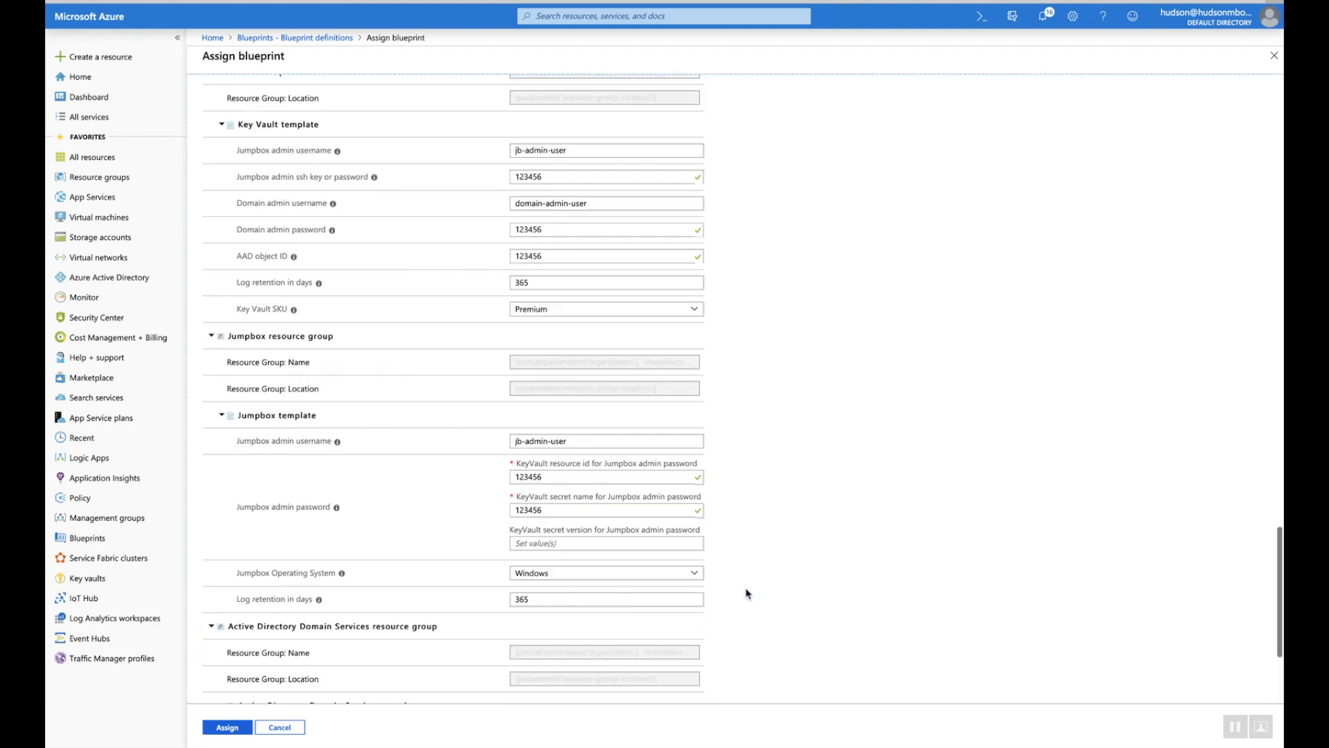
{"action": "scroll", "coordinate": [747, 593], "scroll_direction": "up", "scroll_amount": 10}
{"action": "scroll", "coordinate": [746, 593], "scroll_direction": "down", "scroll_amount": 15}
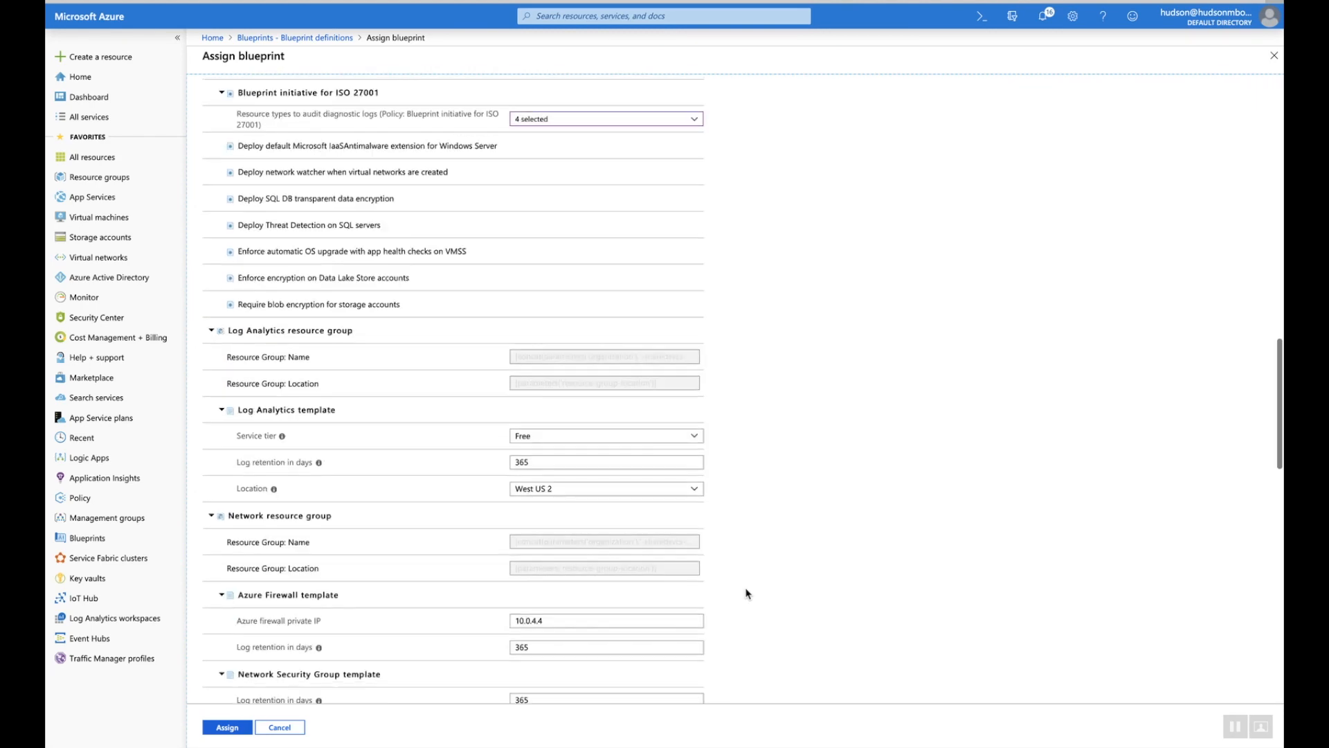
{"action": "scroll", "coordinate": [746, 593], "scroll_direction": "down", "scroll_amount": 5}
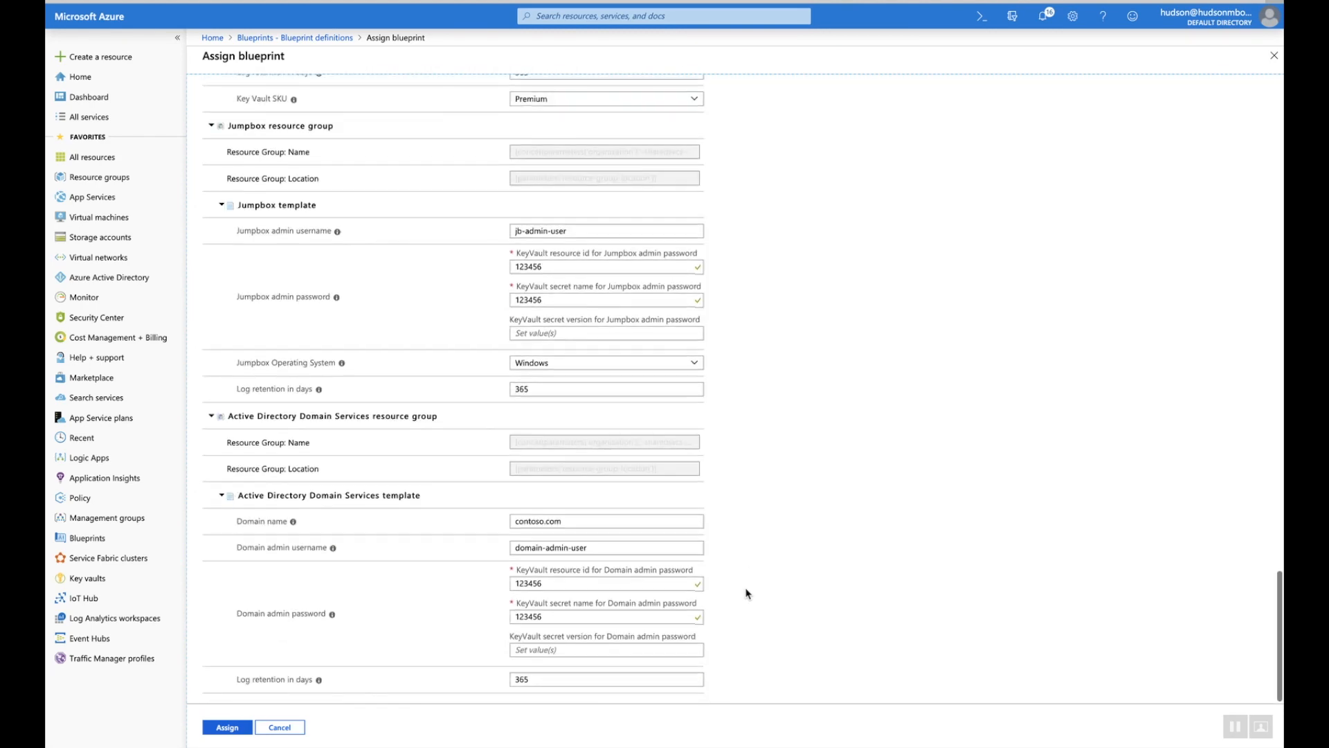
Submit the assignment, read the invalid Key Vault resource ID failure, and cancel back to definitions
{"action": "left_click", "coordinate": [235, 729]}
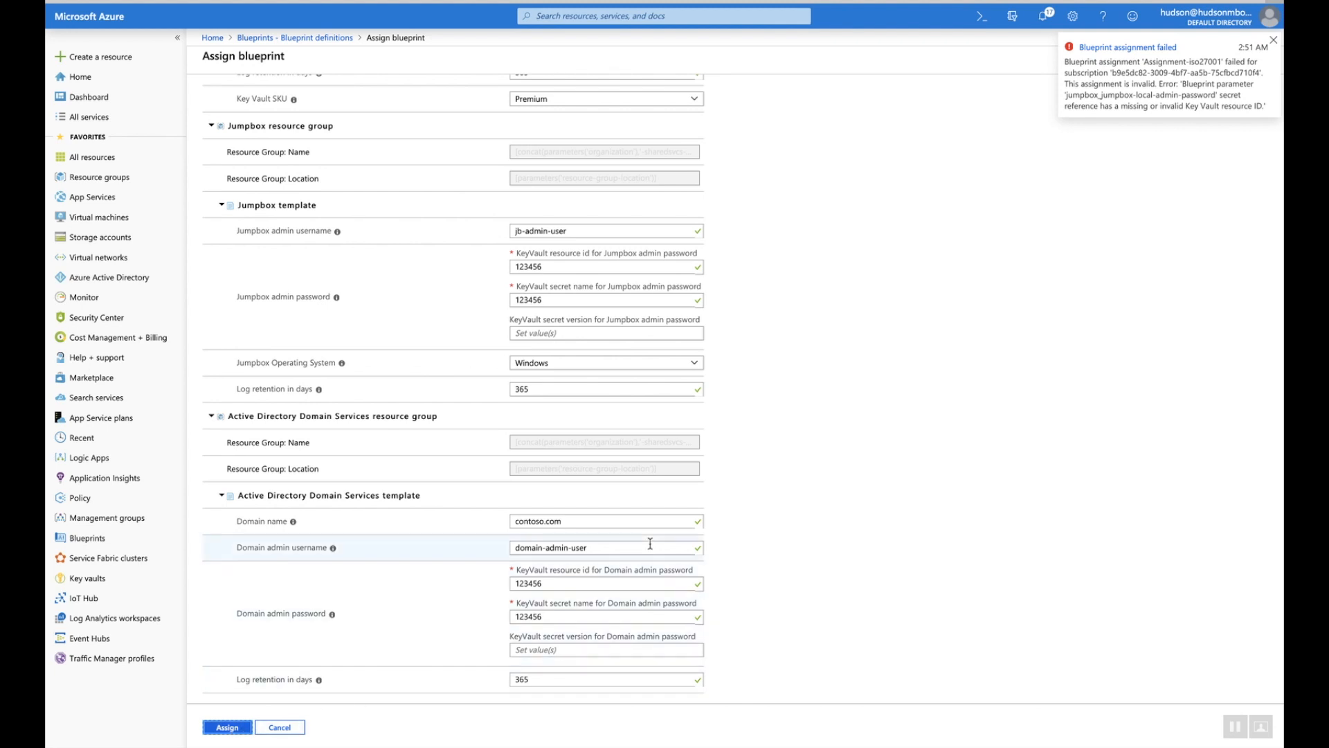
{"action": "left_click", "coordinate": [1045, 15]}
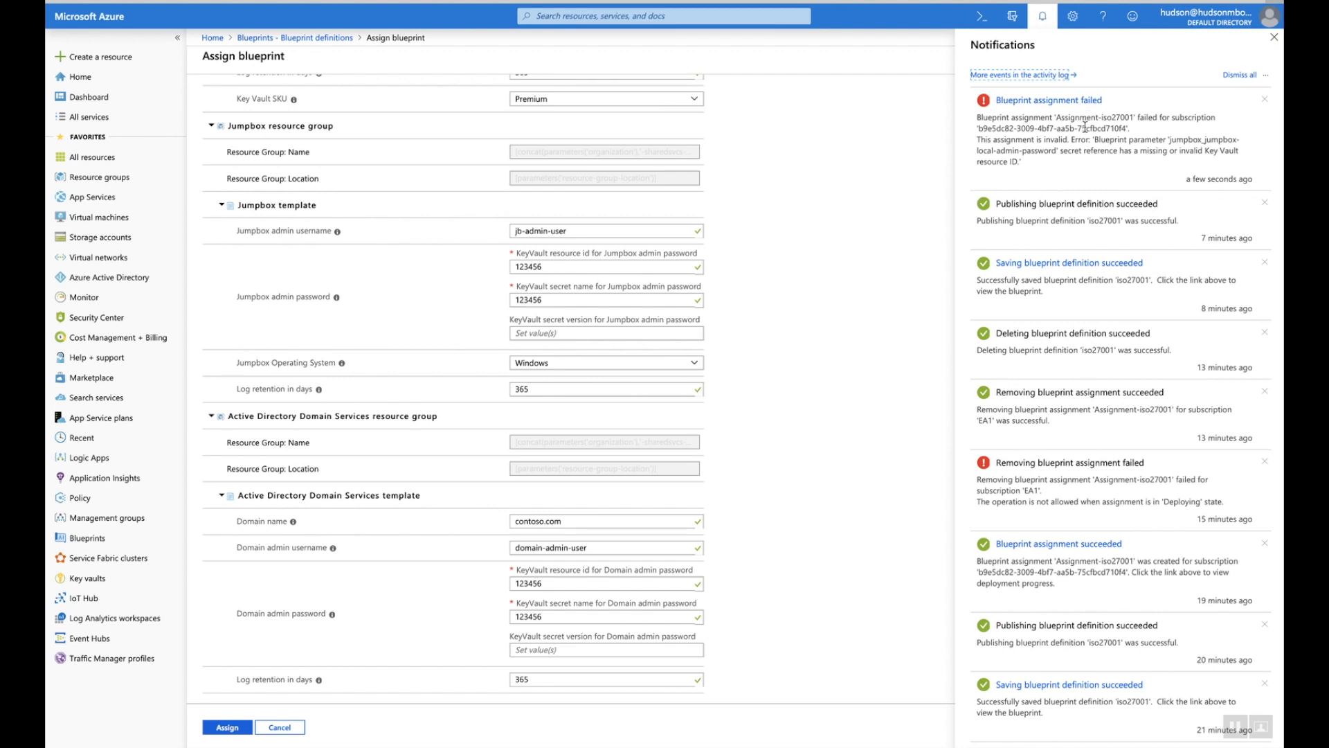
{"action": "left_click", "coordinate": [1042, 16]}
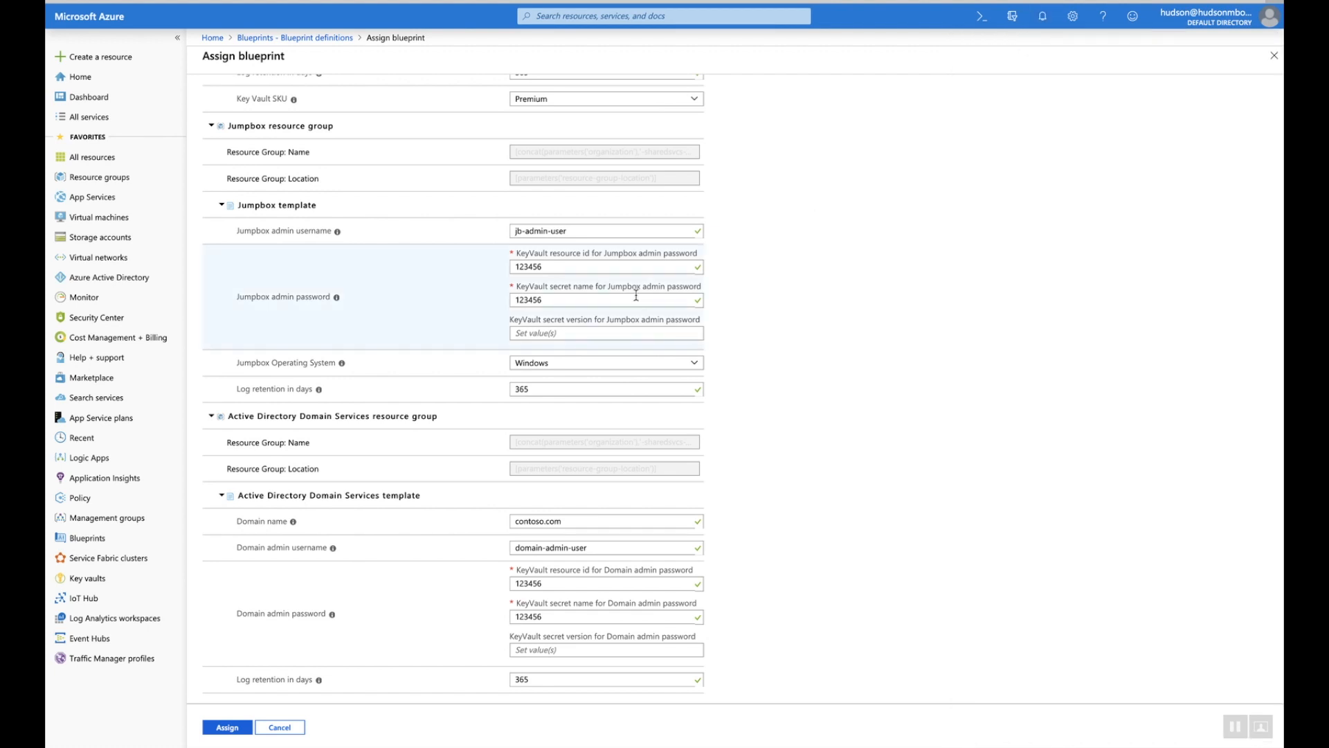
{"action": "left_click", "coordinate": [272, 730]}
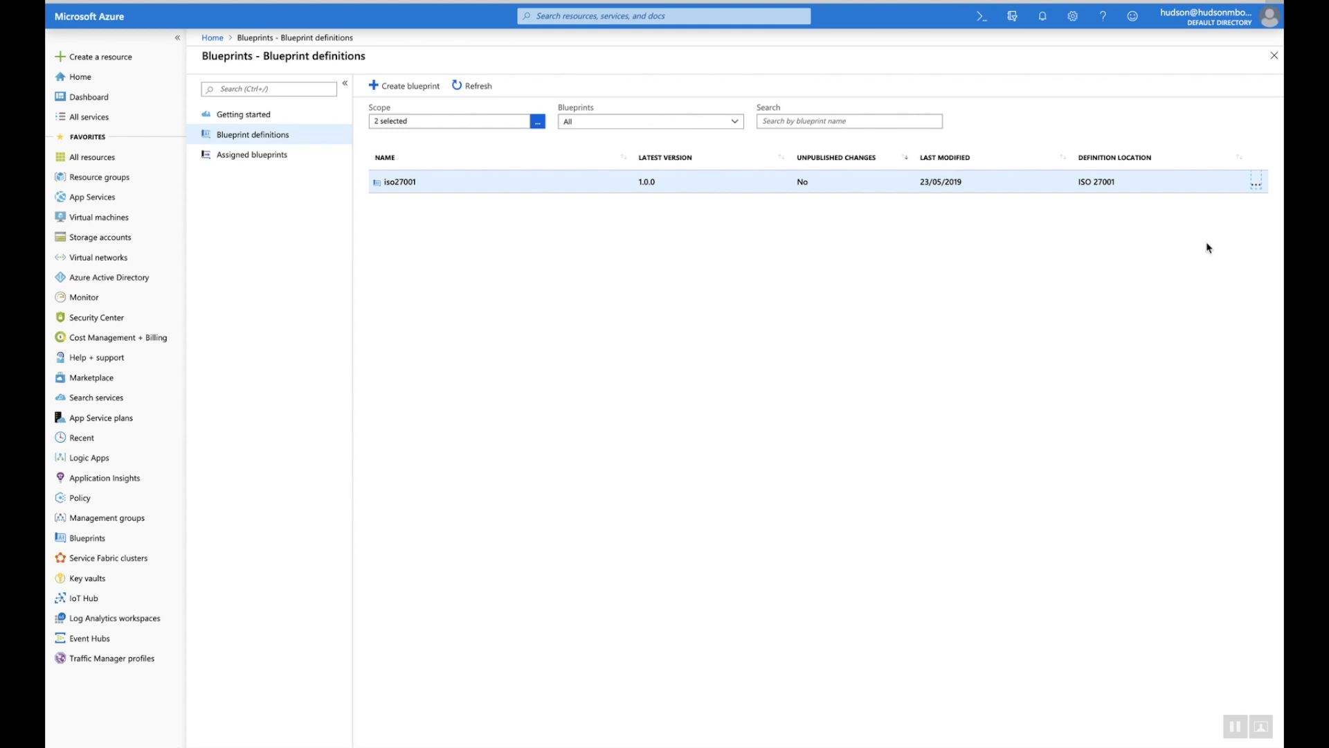
Edit the iso27001 blueprint's artifacts and remove the Key Vault resource group
{"action": "left_click", "coordinate": [1254, 187]}
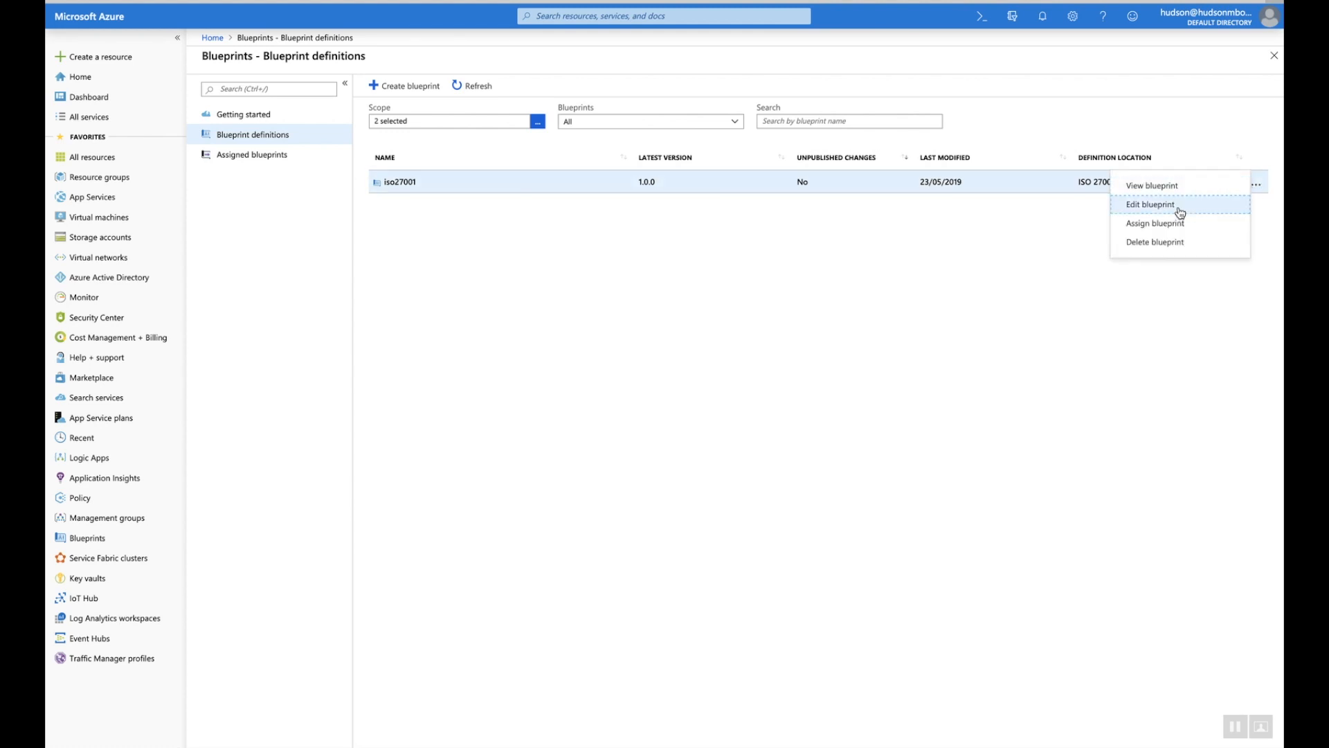
{"action": "left_click", "coordinate": [1151, 205]}
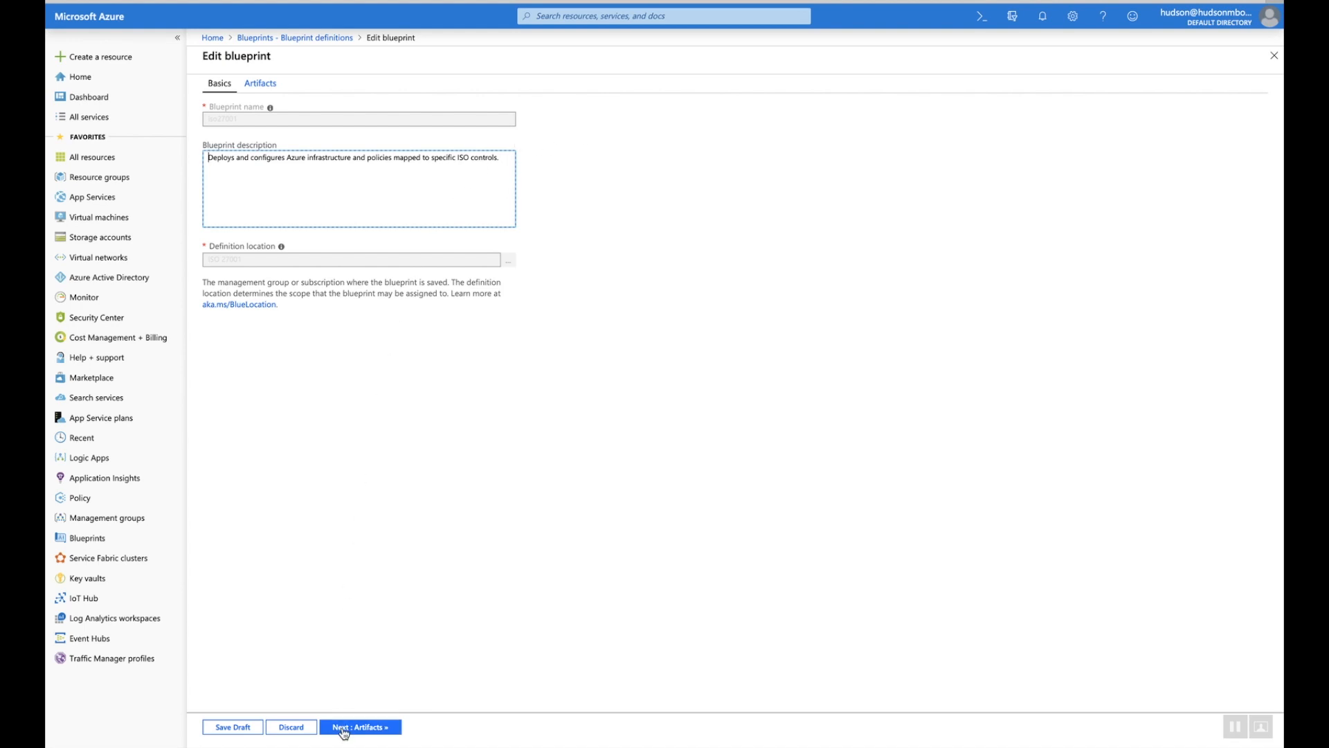
{"action": "left_click", "coordinate": [344, 728]}
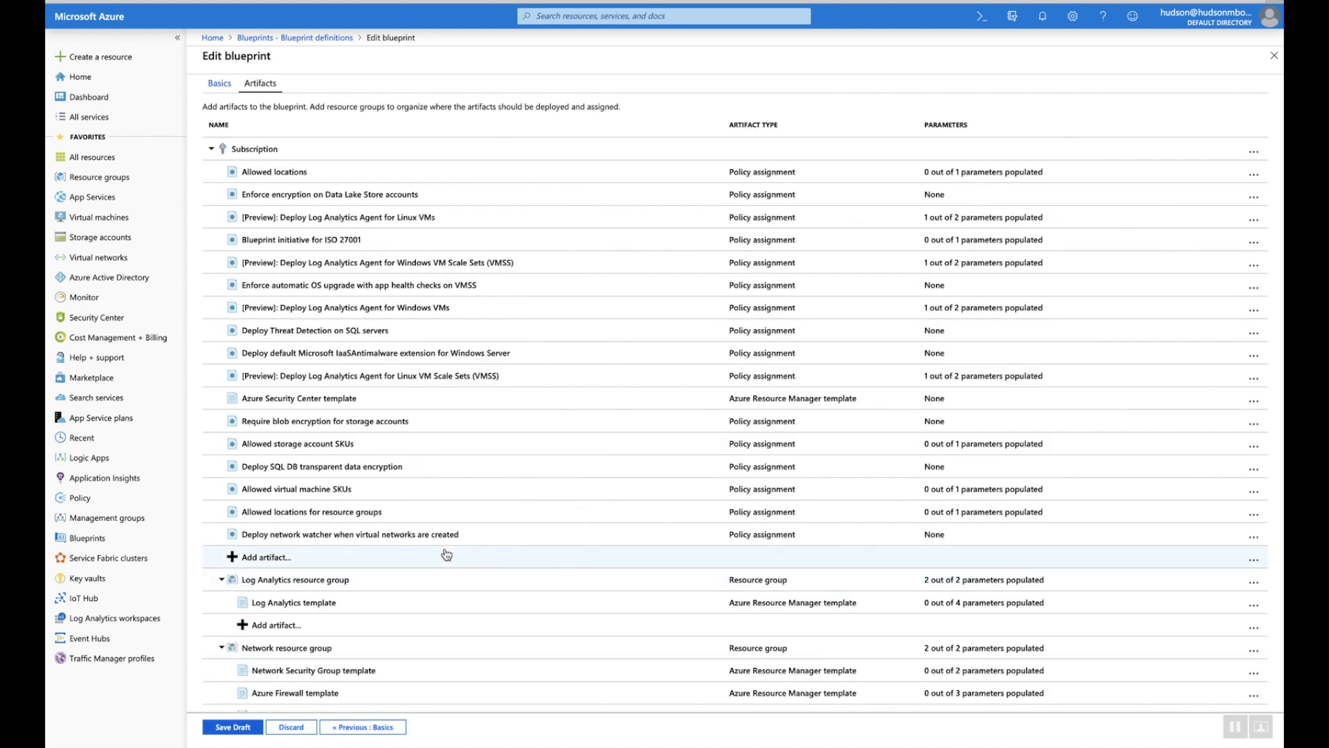
{"action": "scroll", "coordinate": [447, 554], "scroll_direction": "down", "scroll_amount": 5}
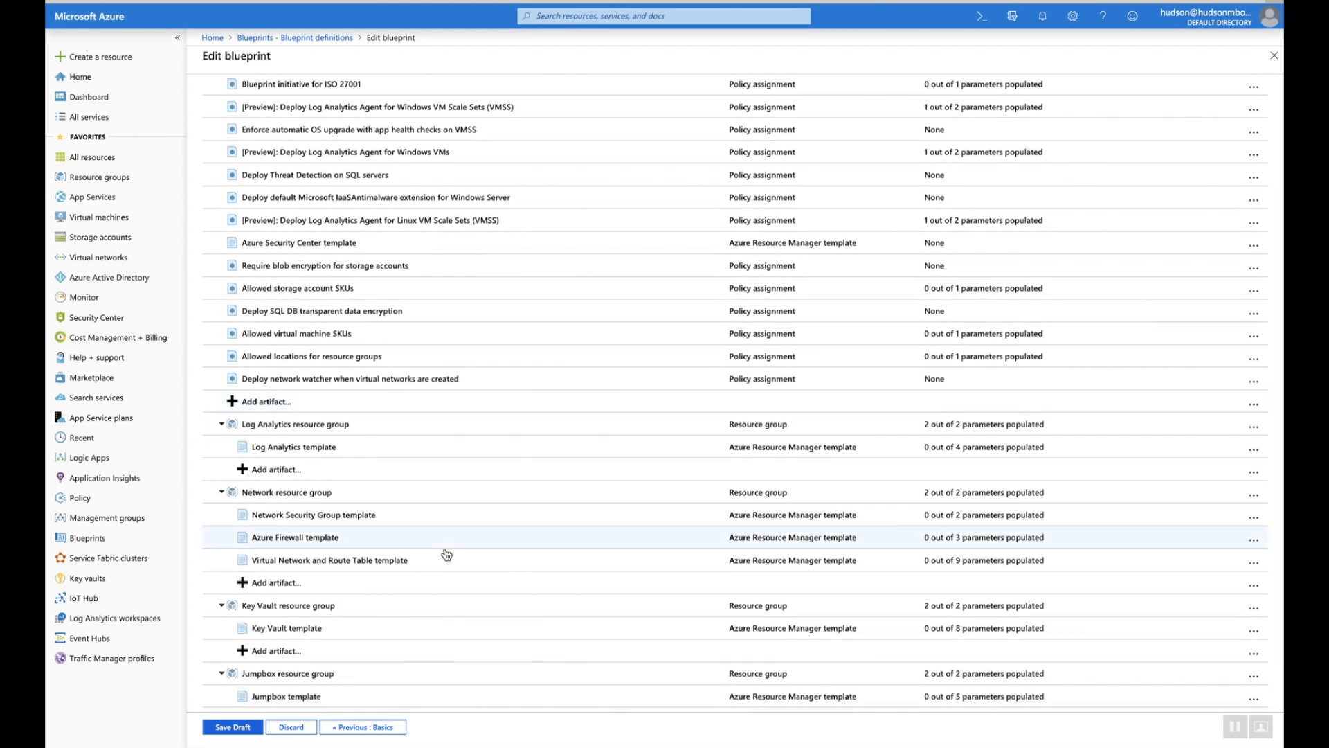
{"action": "scroll", "coordinate": [447, 554], "scroll_direction": "down", "scroll_amount": 2}
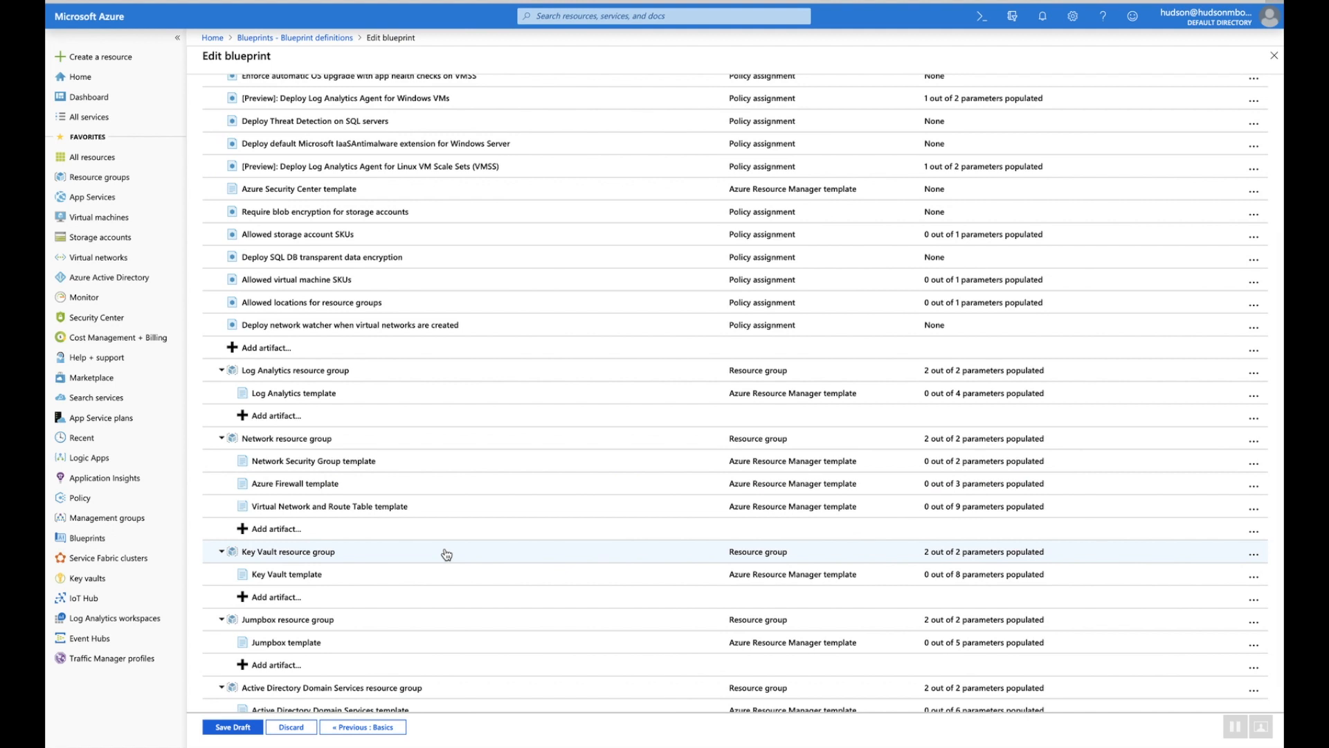
{"action": "scroll", "coordinate": [446, 554], "scroll_direction": "down", "scroll_amount": 1}
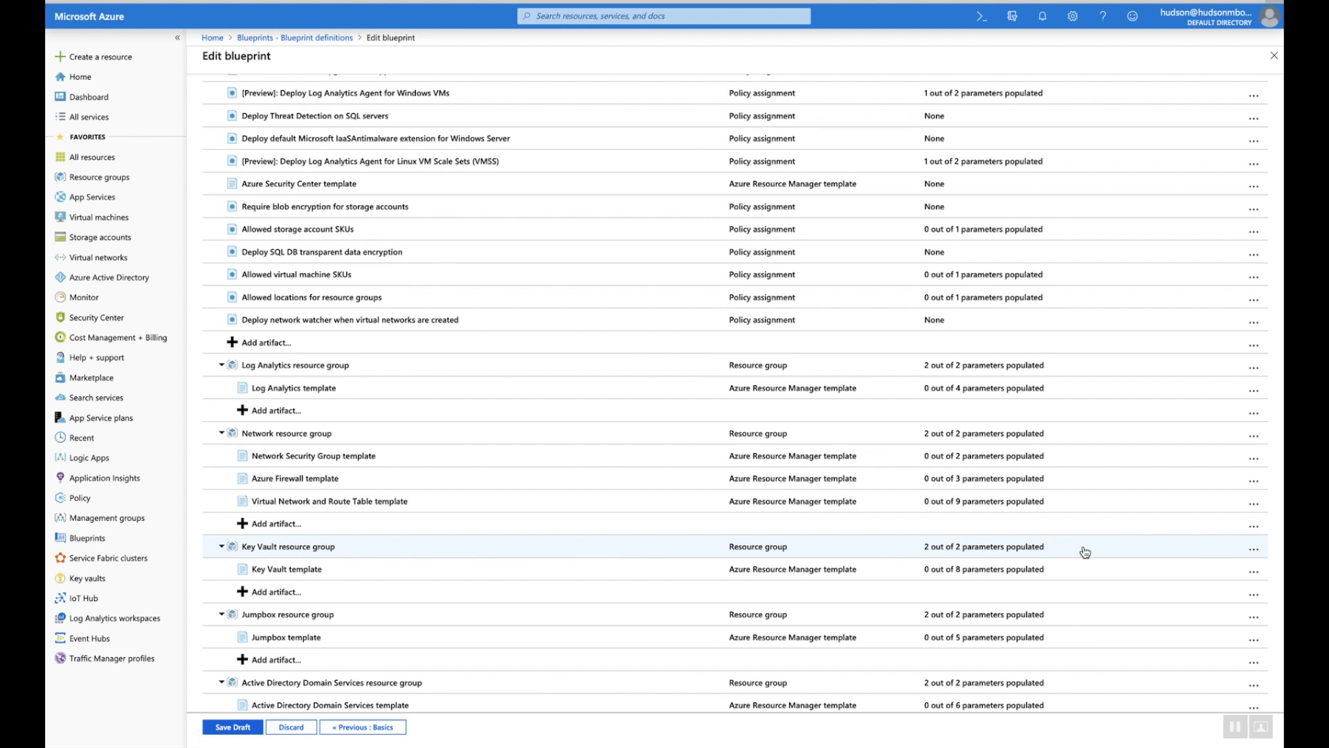
{"action": "left_click", "coordinate": [1260, 553]}
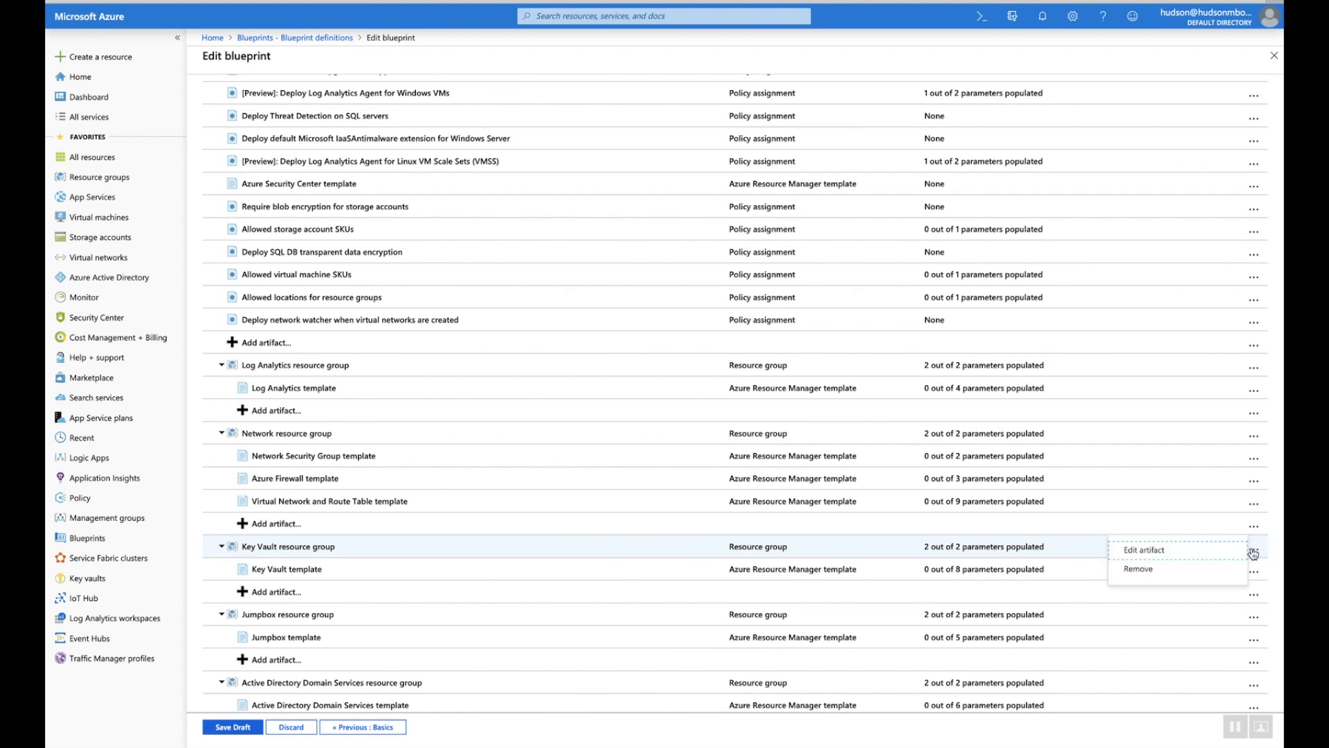
{"action": "left_click", "coordinate": [1153, 568]}
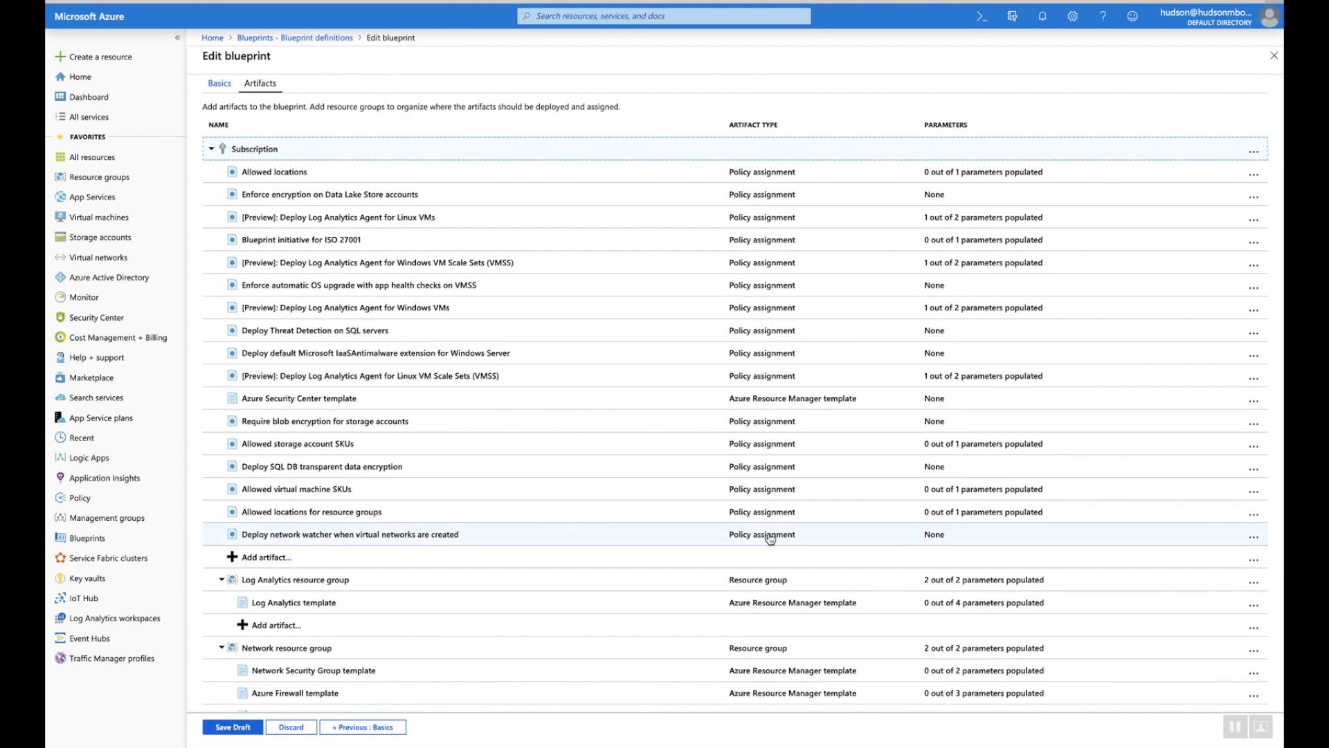
Remove the Jumpbox and Active Directory Domain Services resource groups, then save the draft
{"action": "scroll", "coordinate": [771, 543], "scroll_direction": "down", "scroll_amount": 3}
{"action": "scroll", "coordinate": [769, 539], "scroll_direction": "down", "scroll_amount": 1}
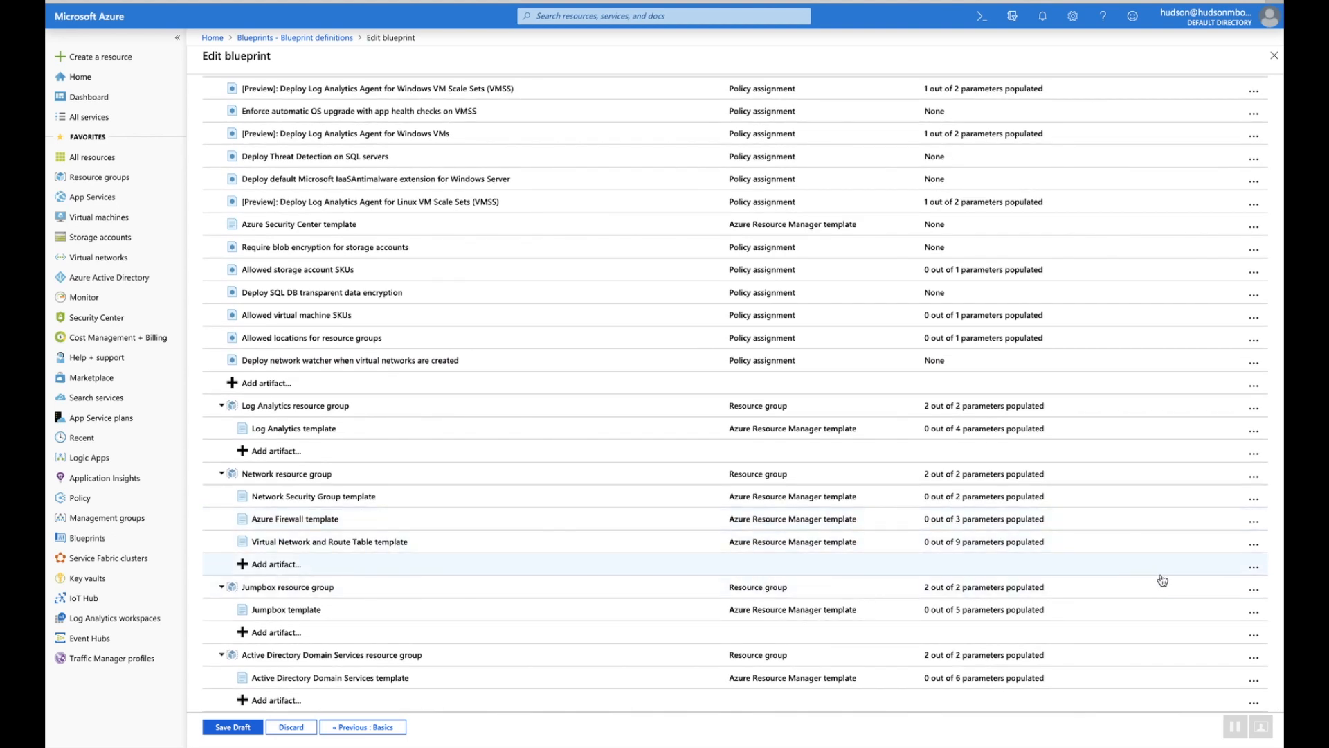
{"action": "left_click", "coordinate": [1253, 594]}
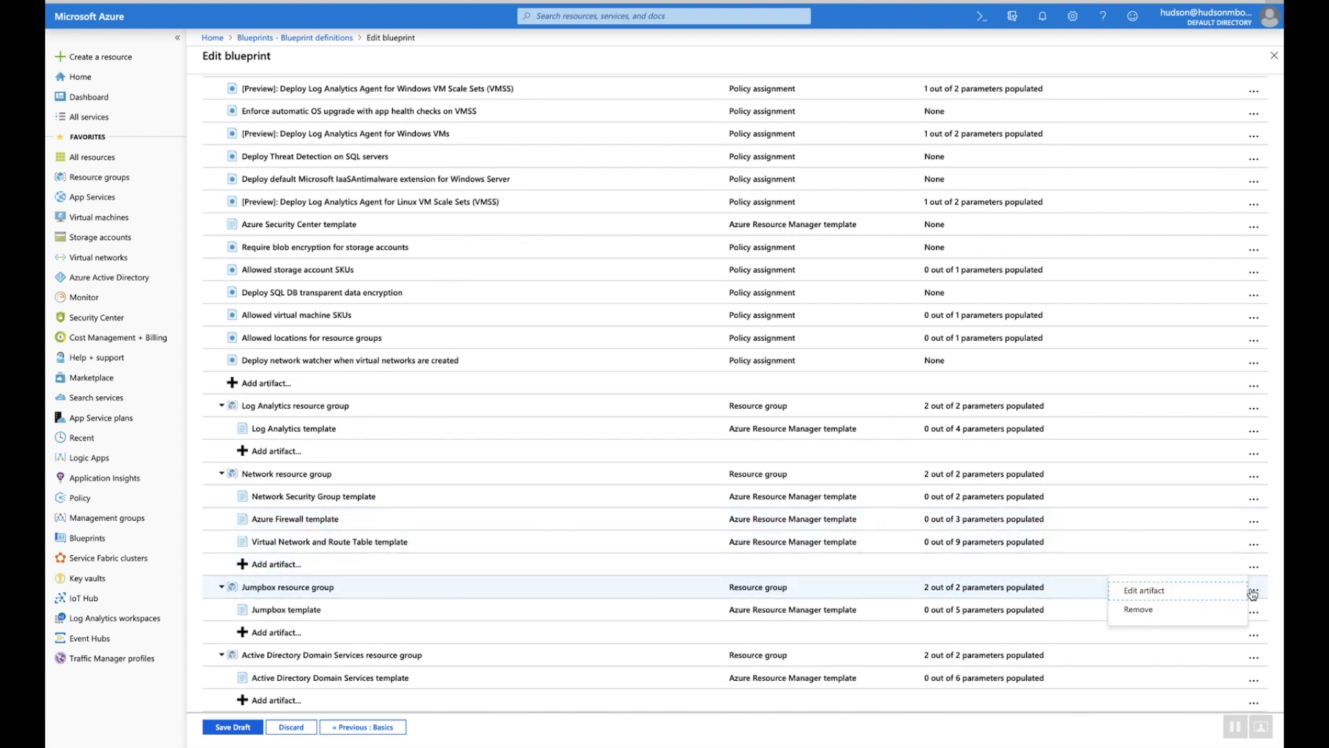
{"action": "left_click", "coordinate": [1137, 608]}
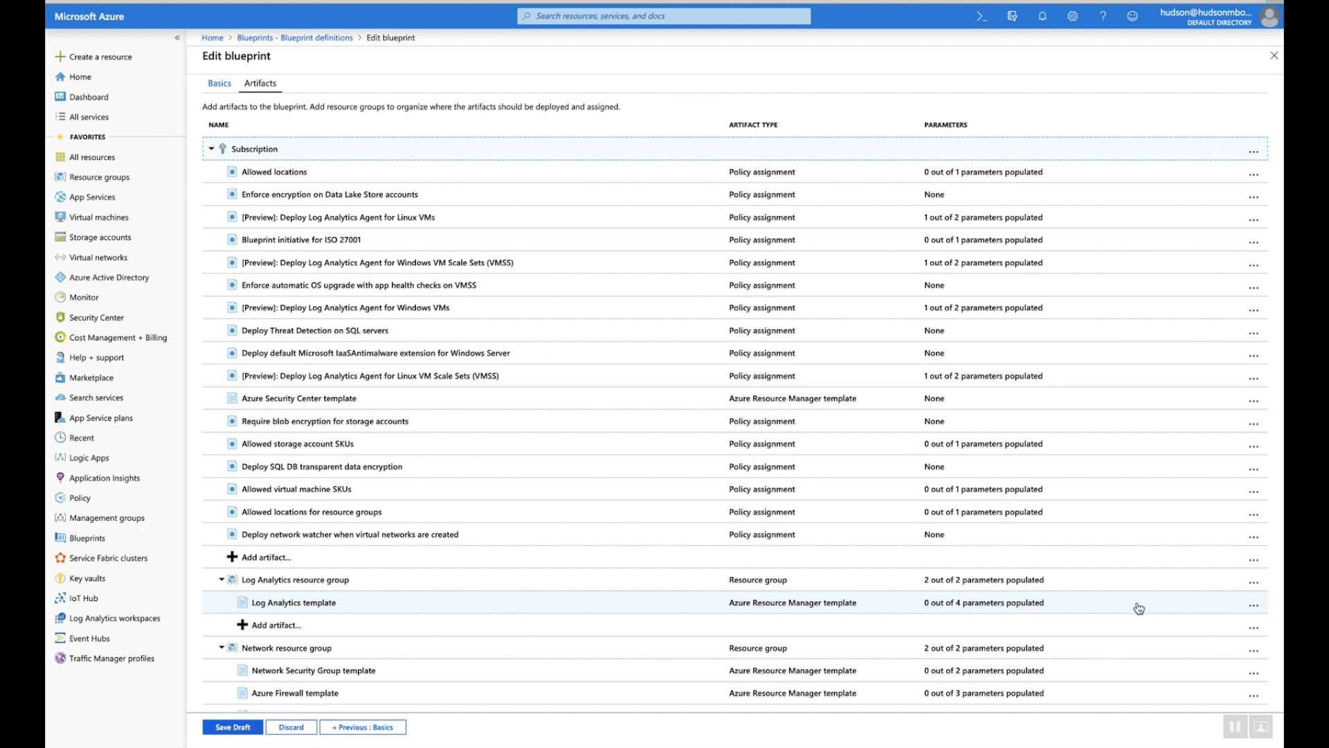
{"action": "scroll", "coordinate": [1139, 608], "scroll_direction": "down", "scroll_amount": 2}
{"action": "scroll", "coordinate": [1139, 607], "scroll_direction": "down", "scroll_amount": 1}
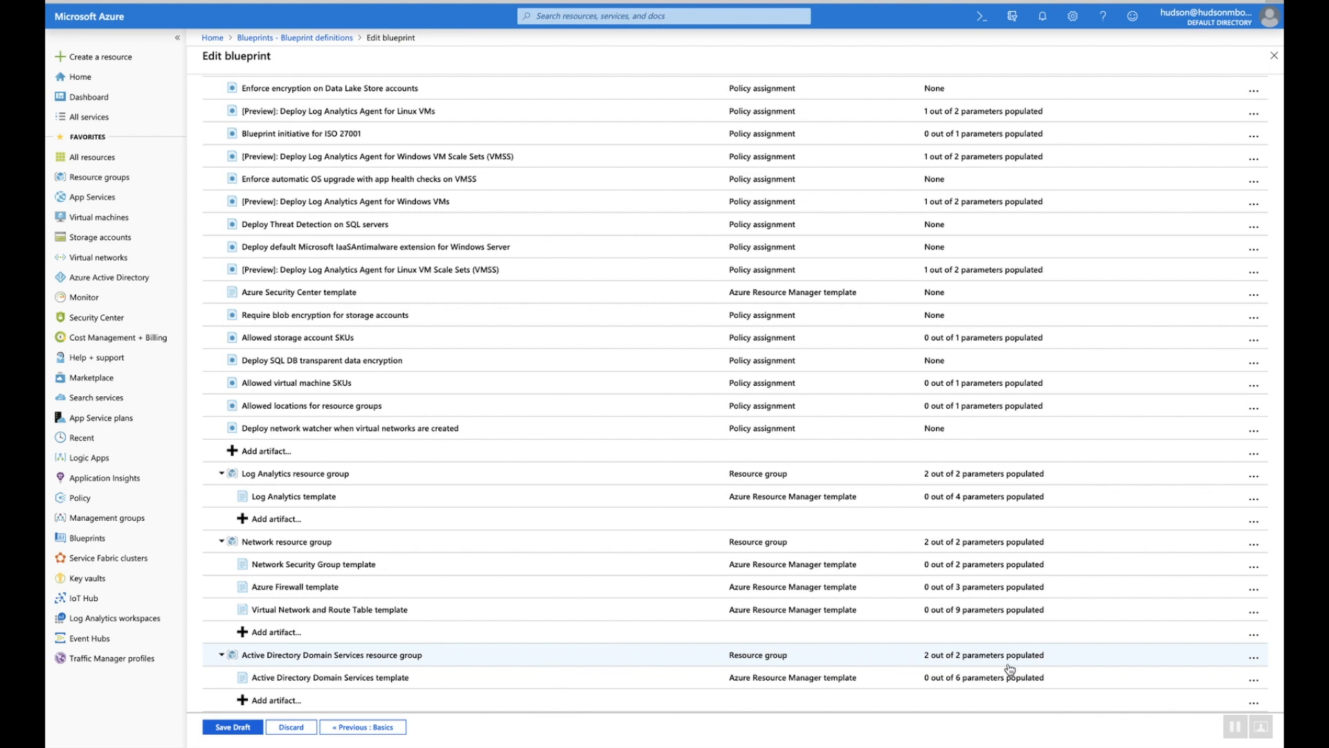
{"action": "left_click", "coordinate": [1254, 662]}
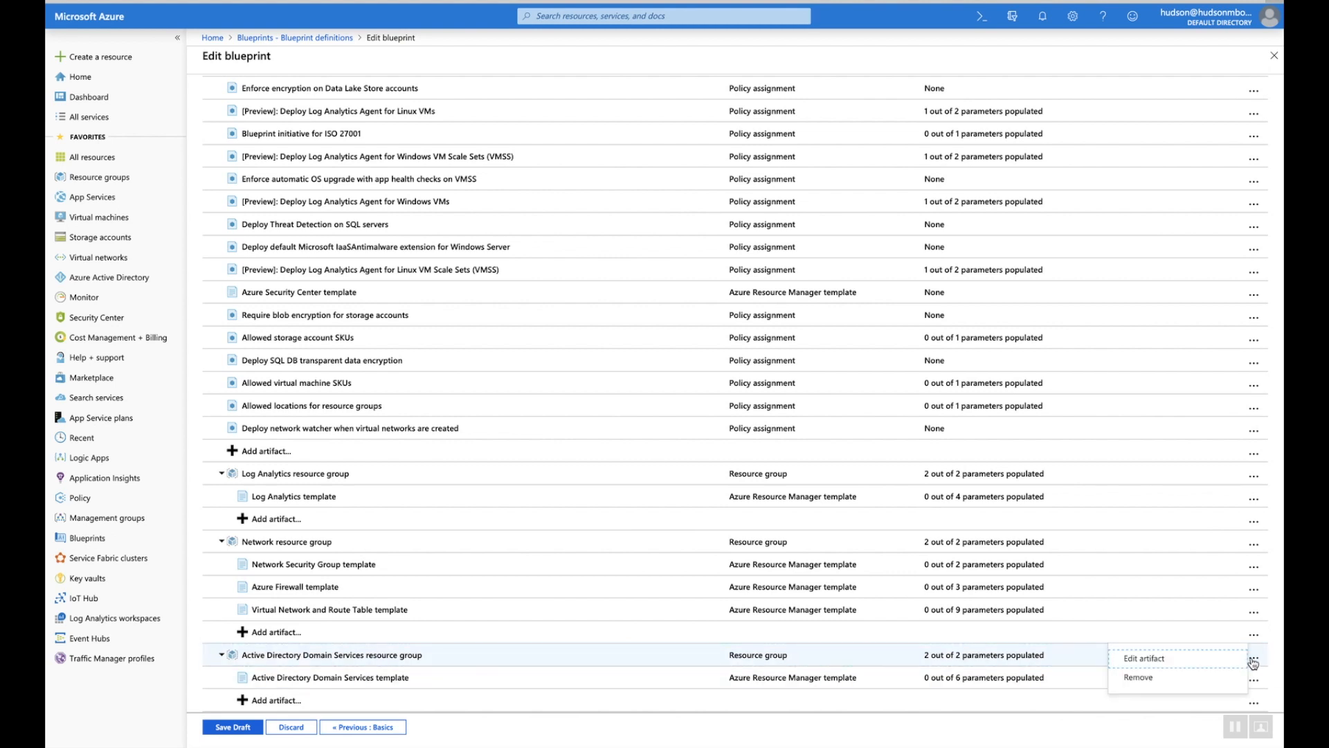
{"action": "left_click", "coordinate": [1160, 680]}
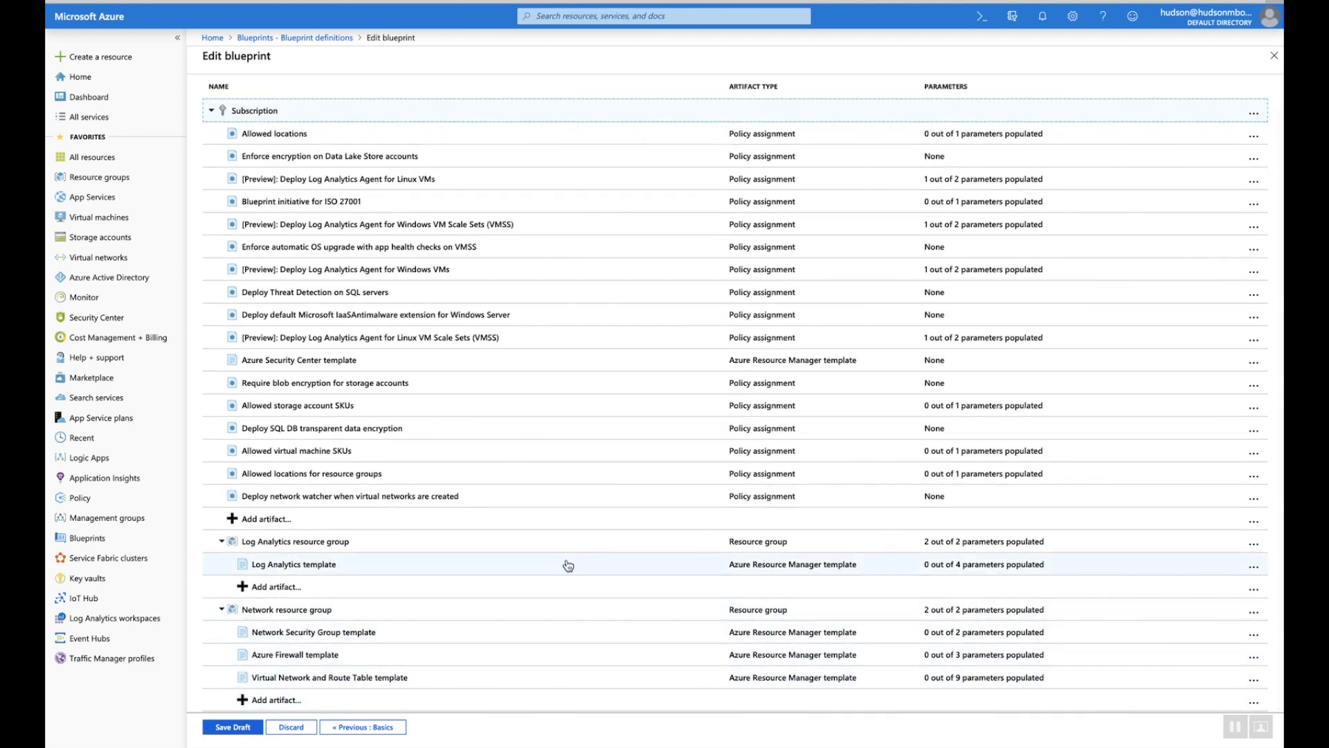
{"action": "left_click", "coordinate": [234, 727]}
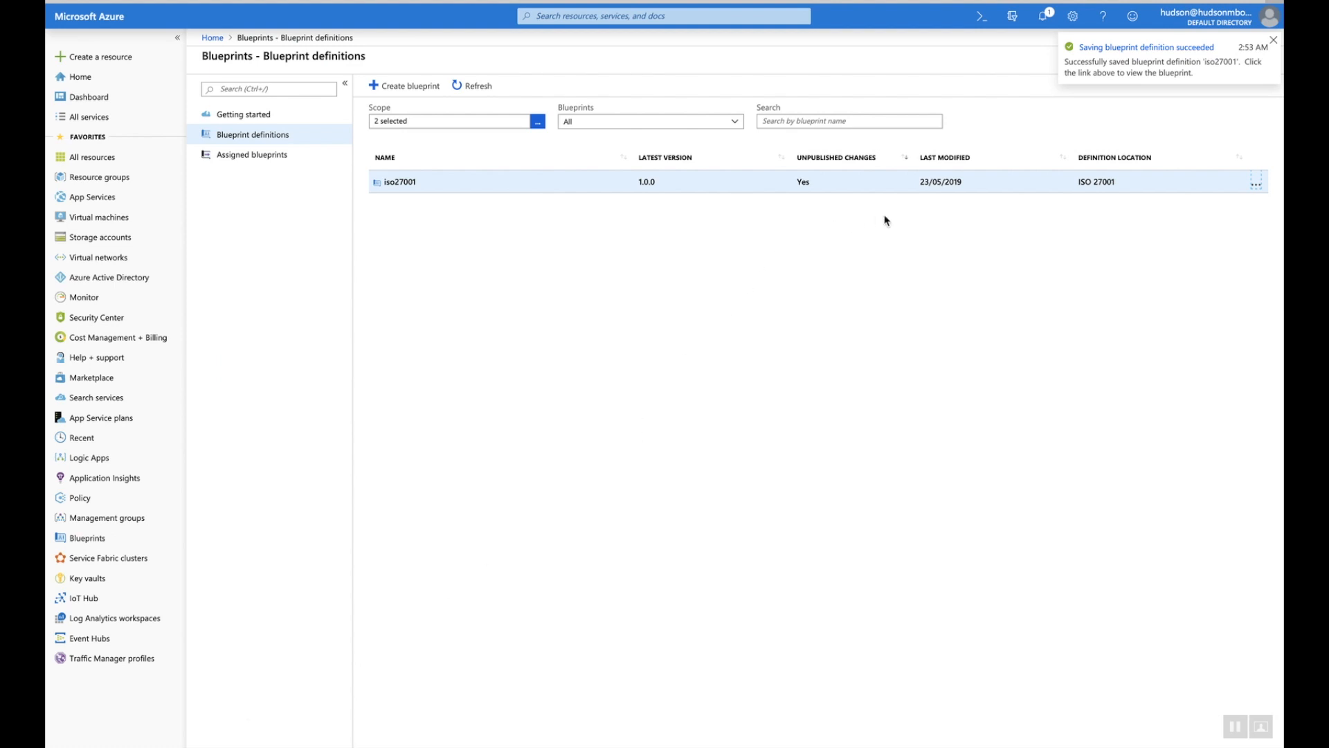
Publish iso27001 as version 1.0.1 with the change note 'Removed artifacts'
{"action": "left_click", "coordinate": [1257, 188]}
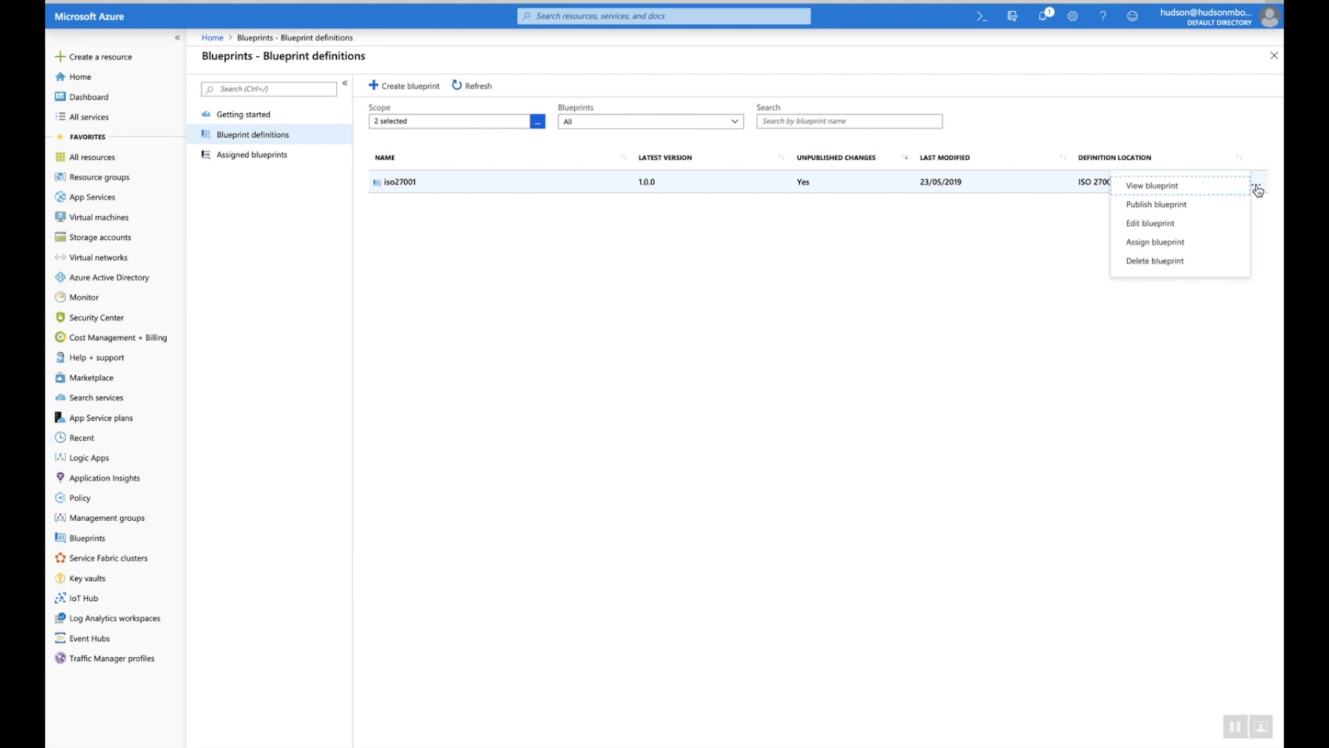
{"action": "left_click", "coordinate": [1140, 205]}
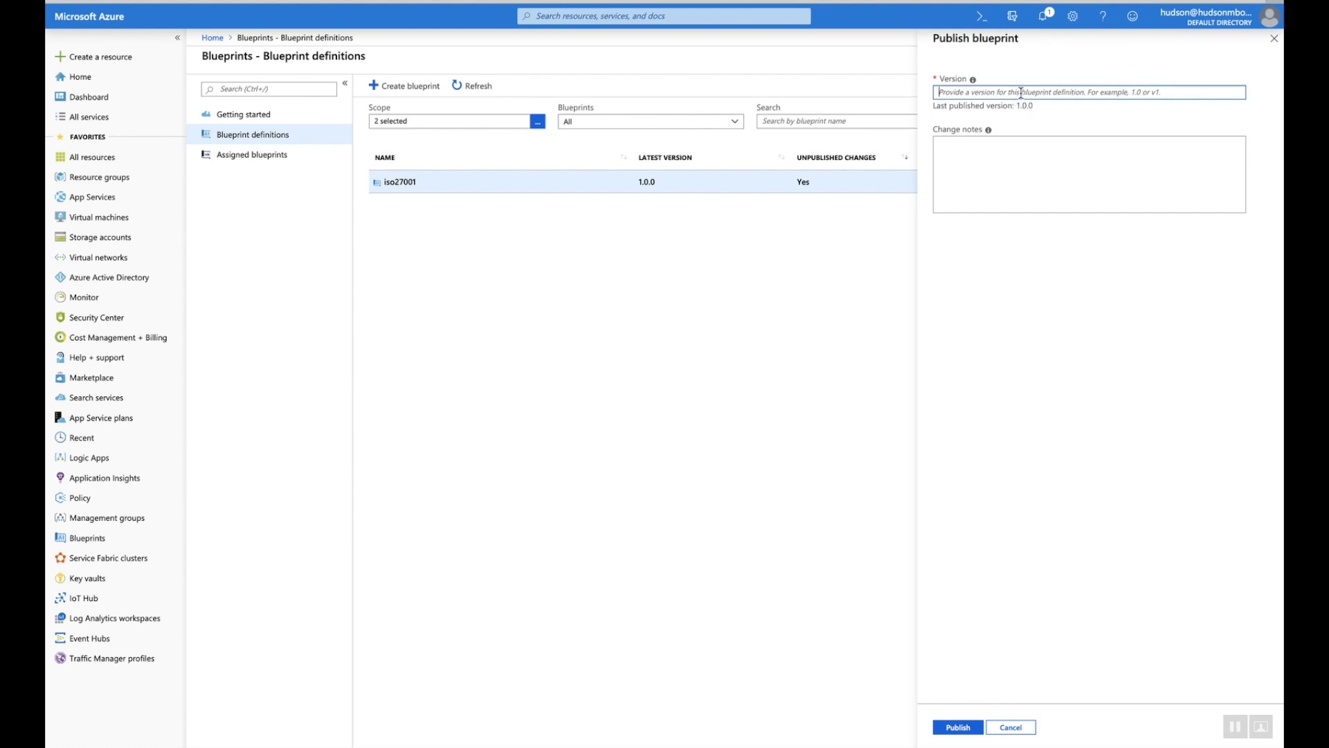
{"action": "type", "text": "1.0.1"}
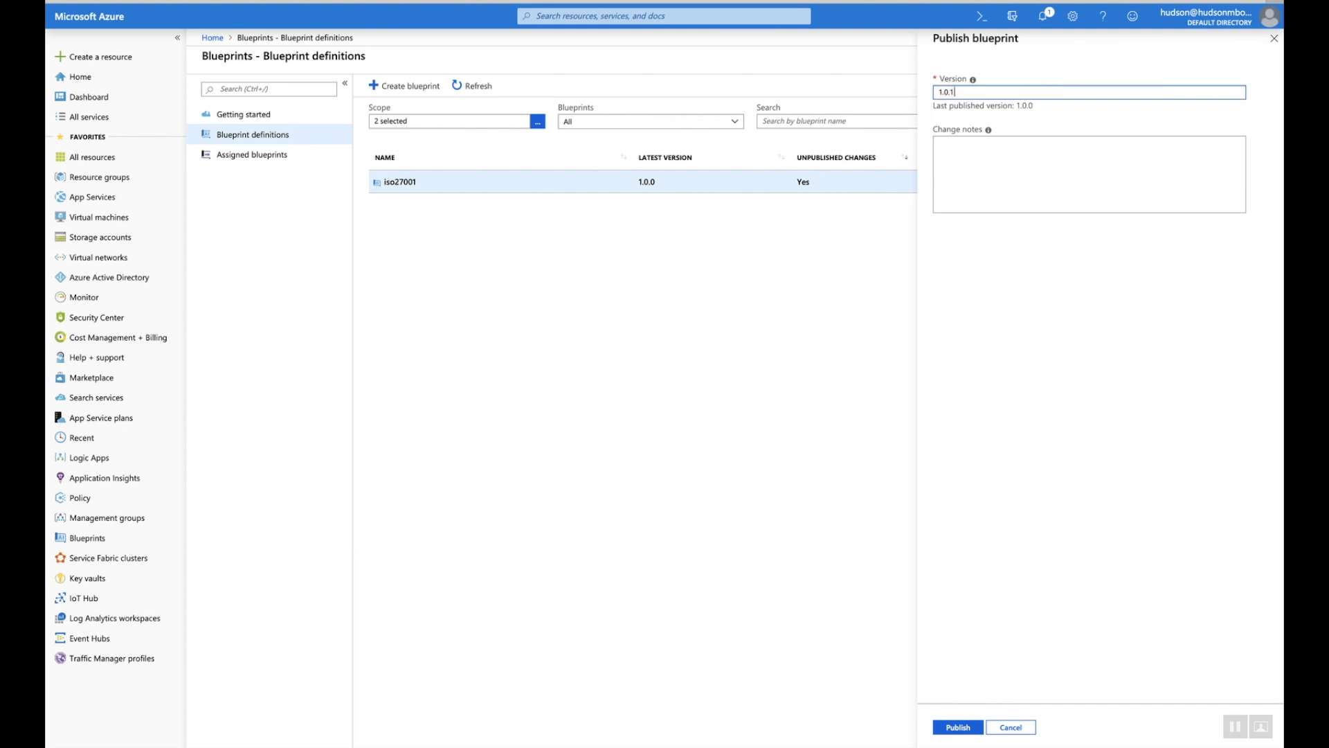
{"action": "left_click", "coordinate": [986, 157]}
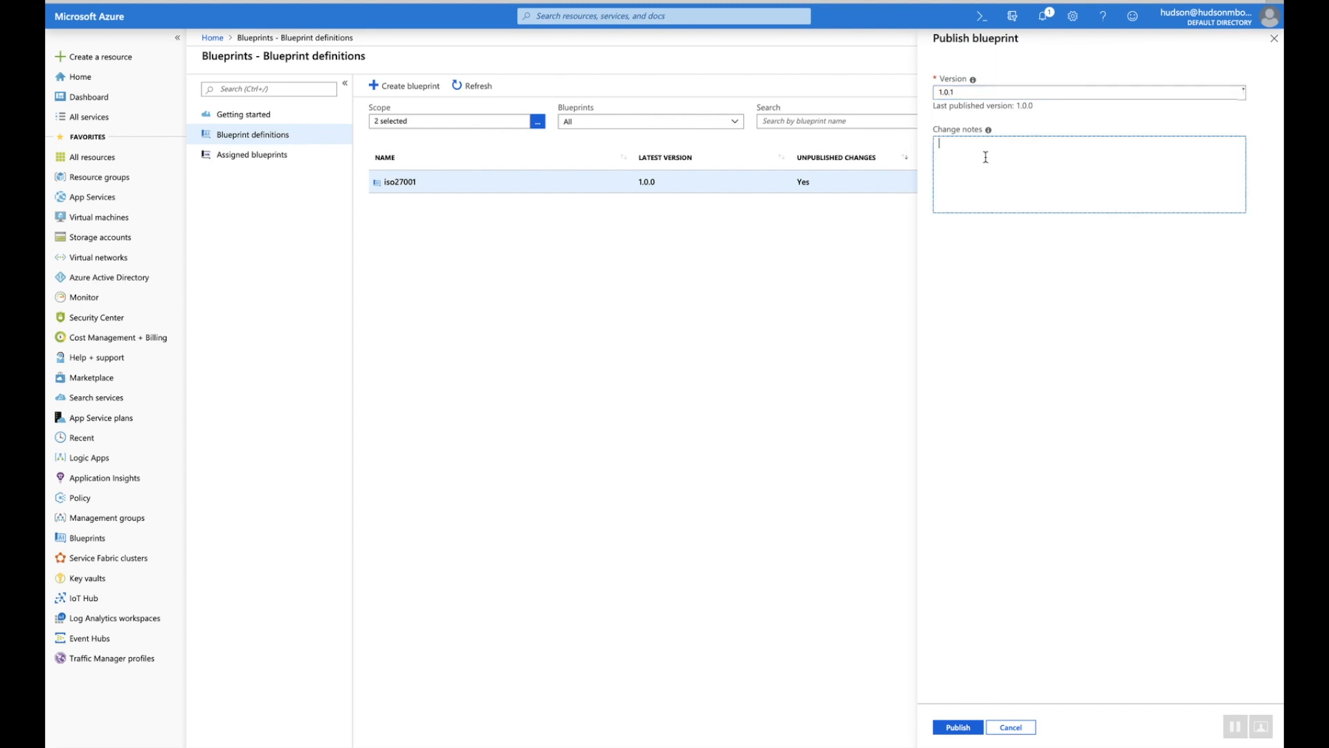
{"action": "type", "text": "Removed artifacts"}
{"action": "left_click", "coordinate": [959, 727]}
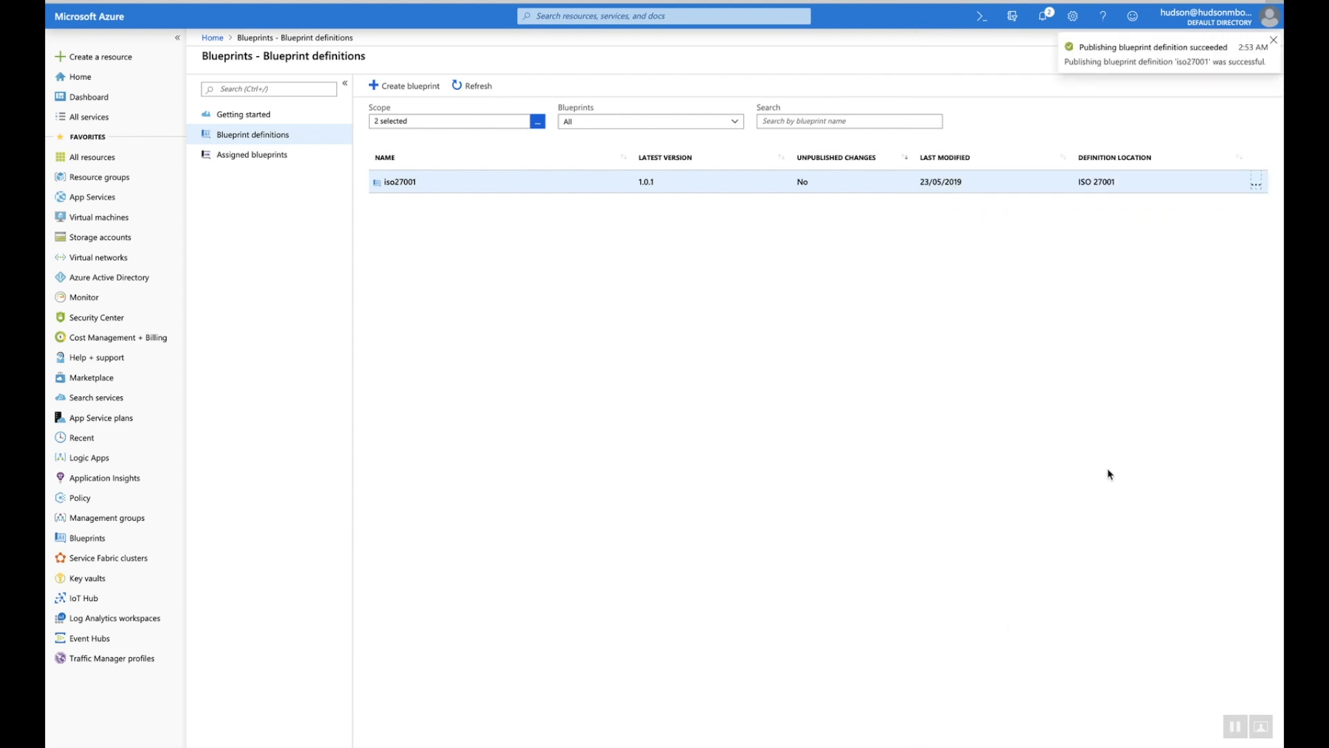
{"action": "left_click", "coordinate": [1256, 185]}
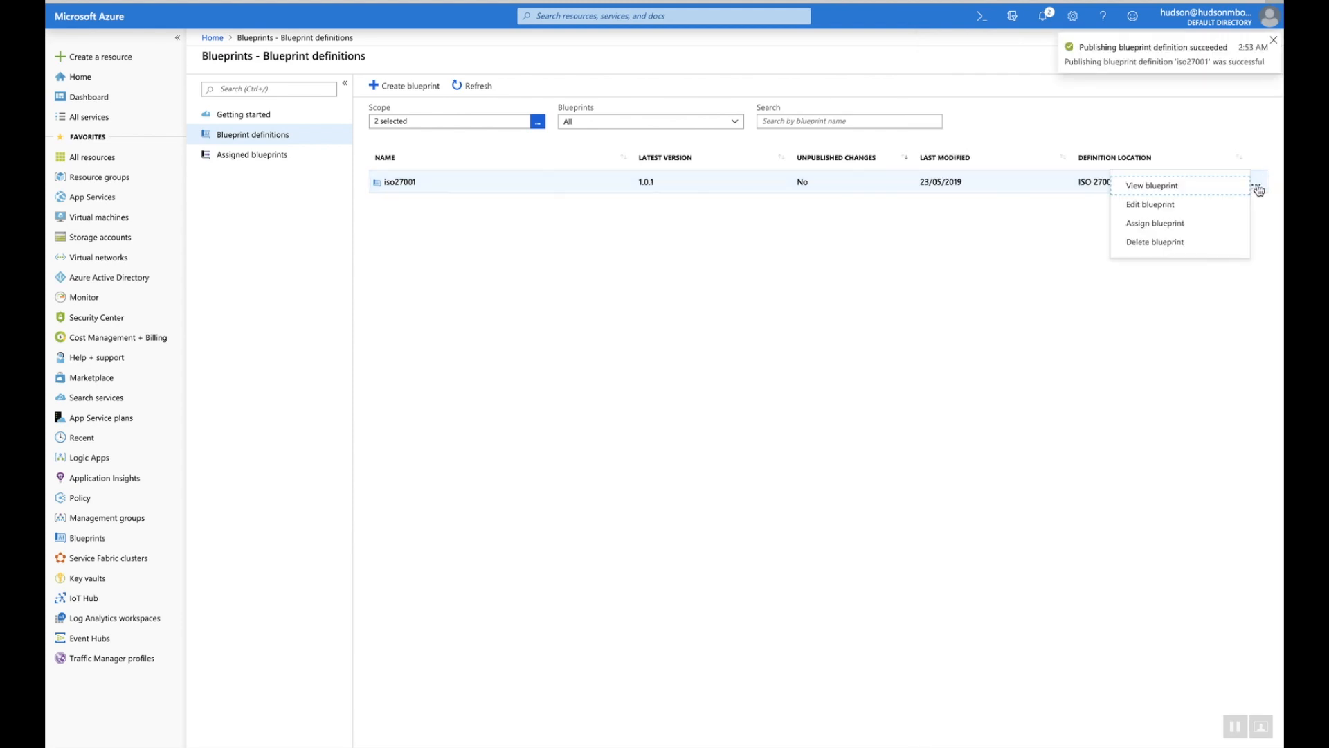
Start assigning iso27001 to subscription EA1 using definition version 1.0.1
{"action": "left_click", "coordinate": [1185, 223]}
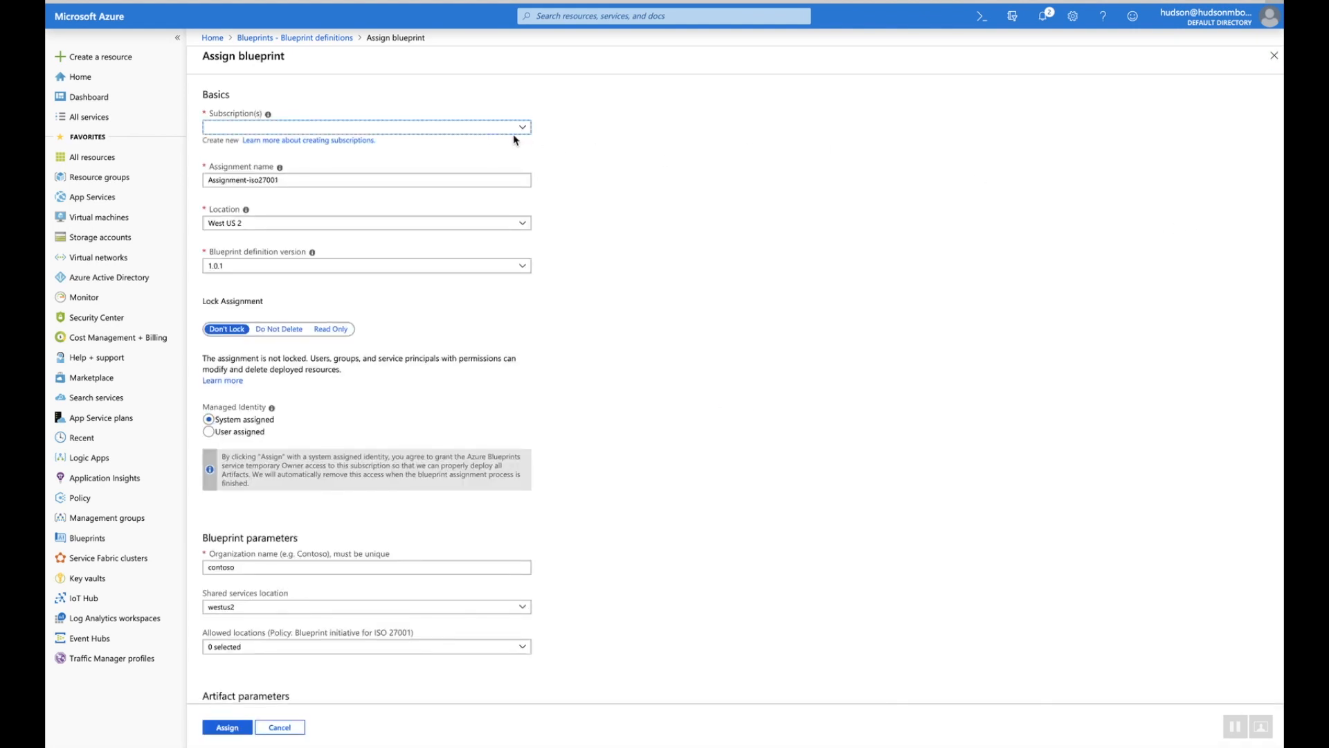
{"action": "left_click", "coordinate": [518, 135]}
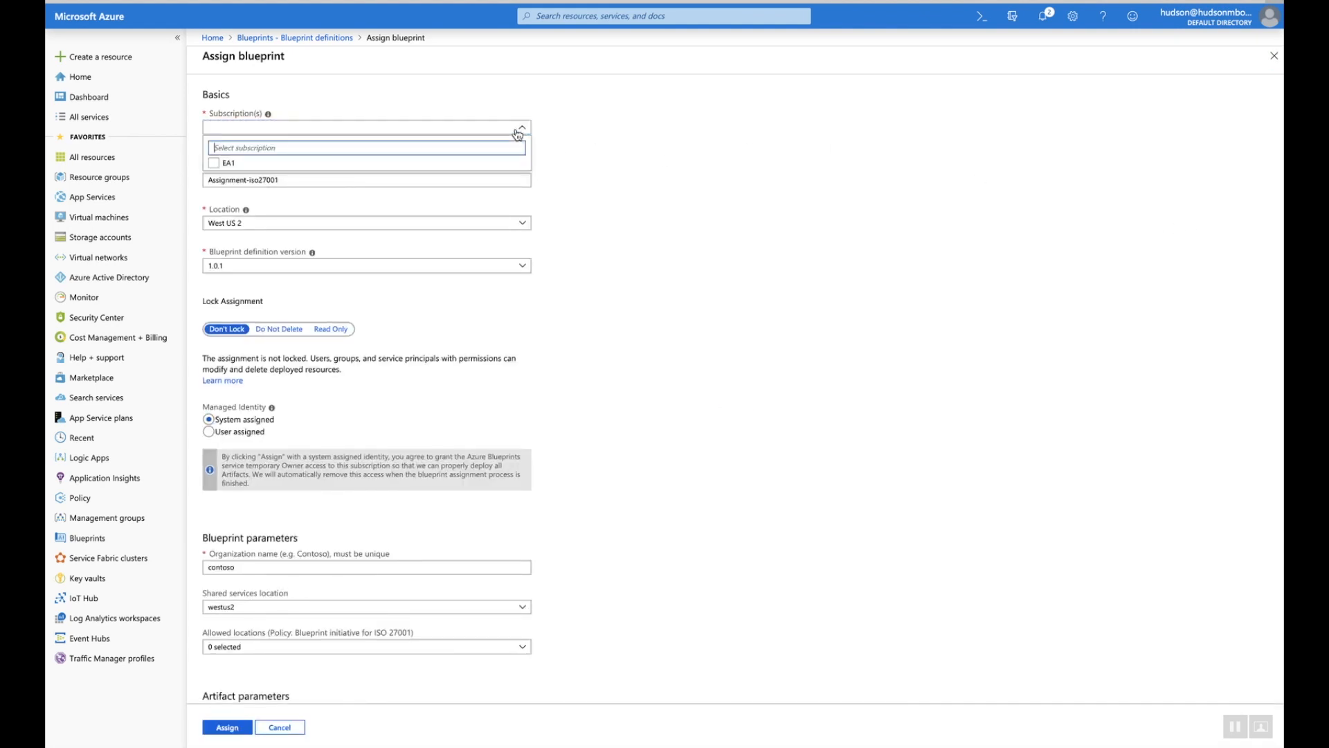
{"action": "left_click", "coordinate": [232, 163]}
{"action": "left_click", "coordinate": [669, 286]}
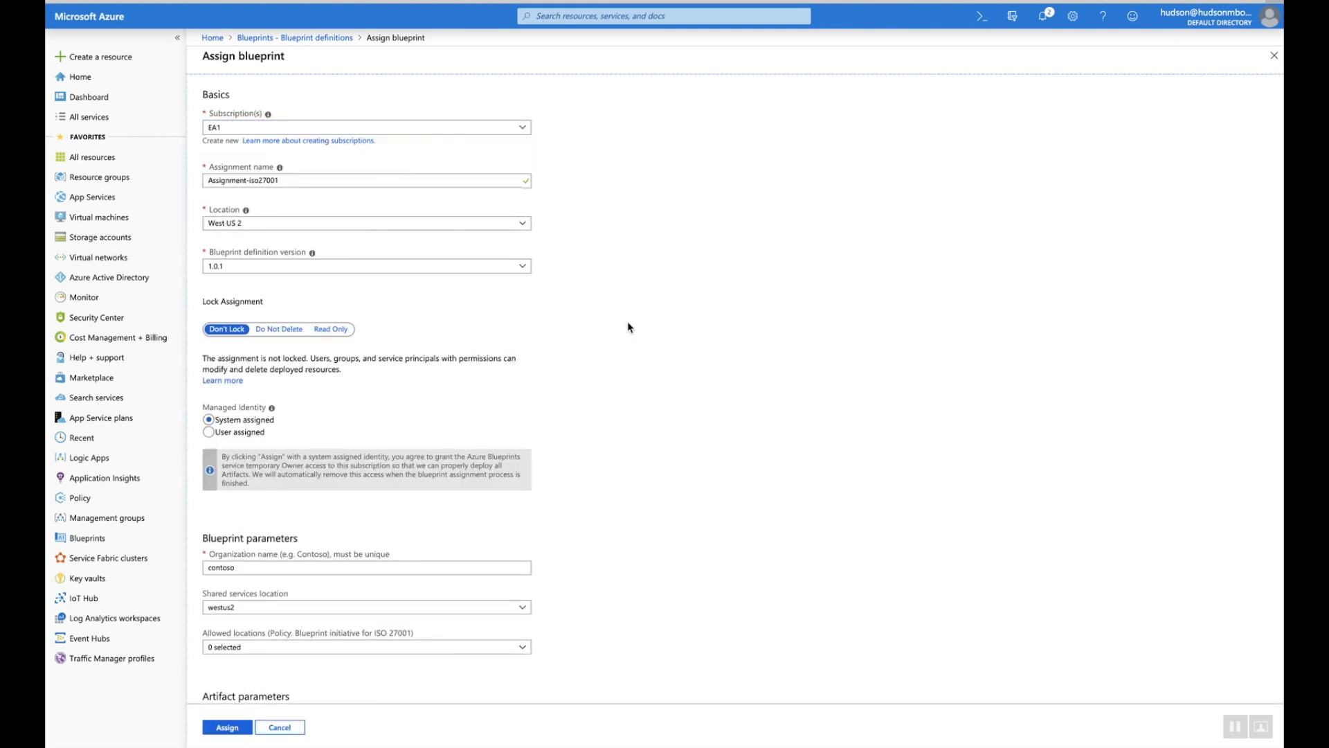
{"action": "left_click", "coordinate": [515, 270]}
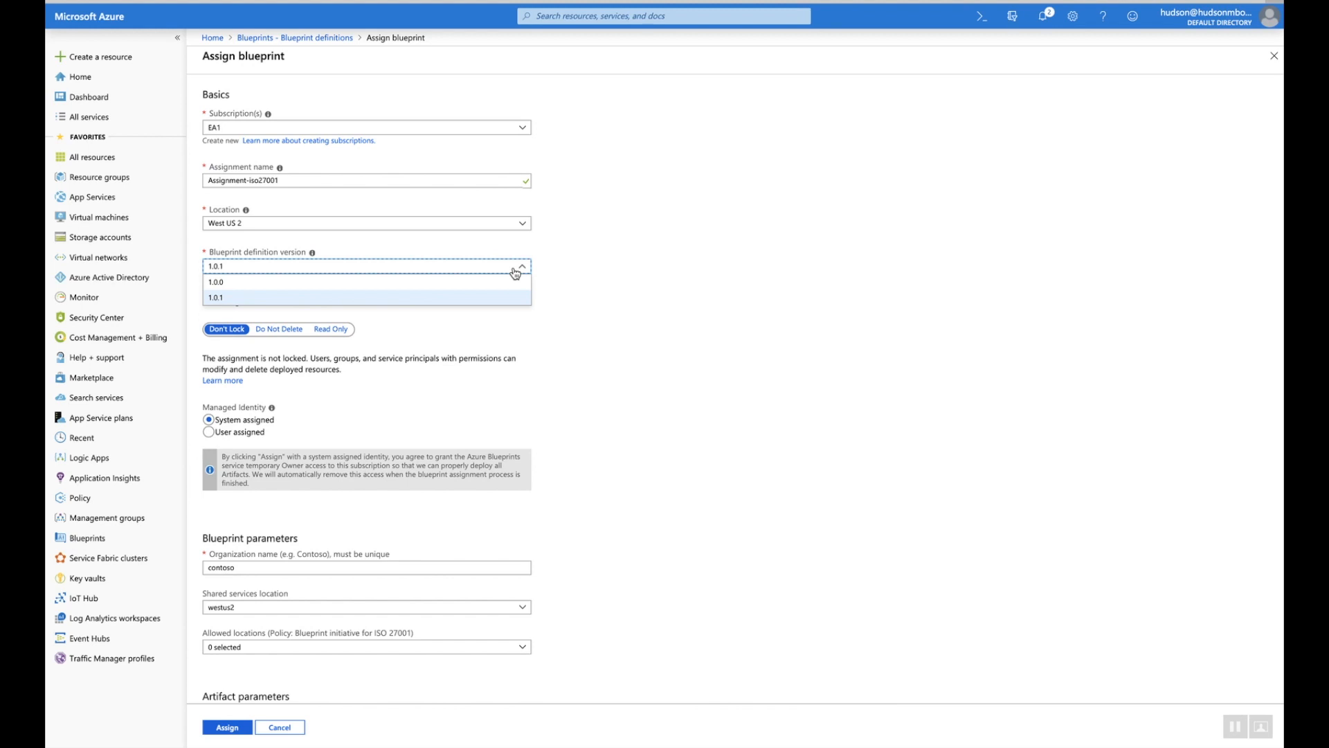
{"action": "left_click", "coordinate": [627, 332]}
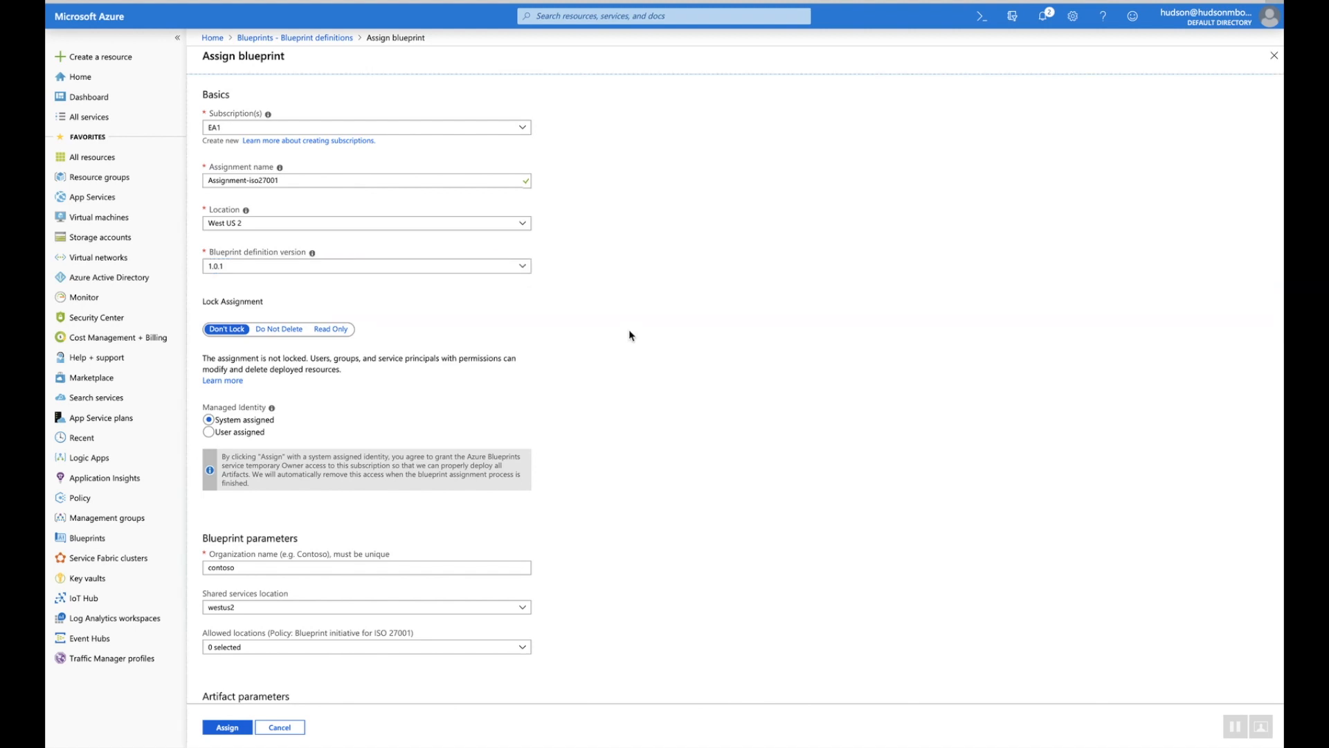
Allow the Standard_GRS storage SKU and the Basic_A0 virtual machine SKU
{"action": "scroll", "coordinate": [629, 333], "scroll_direction": "down", "scroll_amount": 6}
{"action": "scroll", "coordinate": [628, 332], "scroll_direction": "down", "scroll_amount": 5}
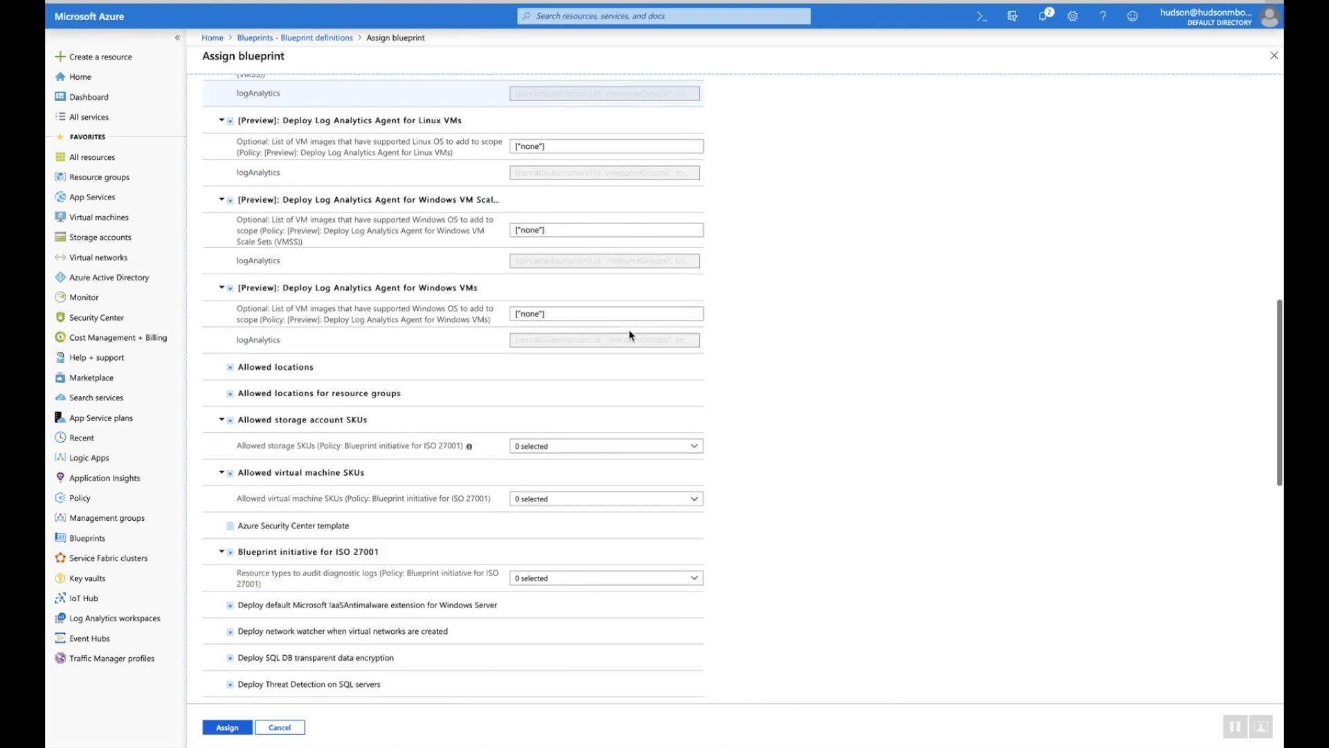
{"action": "left_click", "coordinate": [543, 450]}
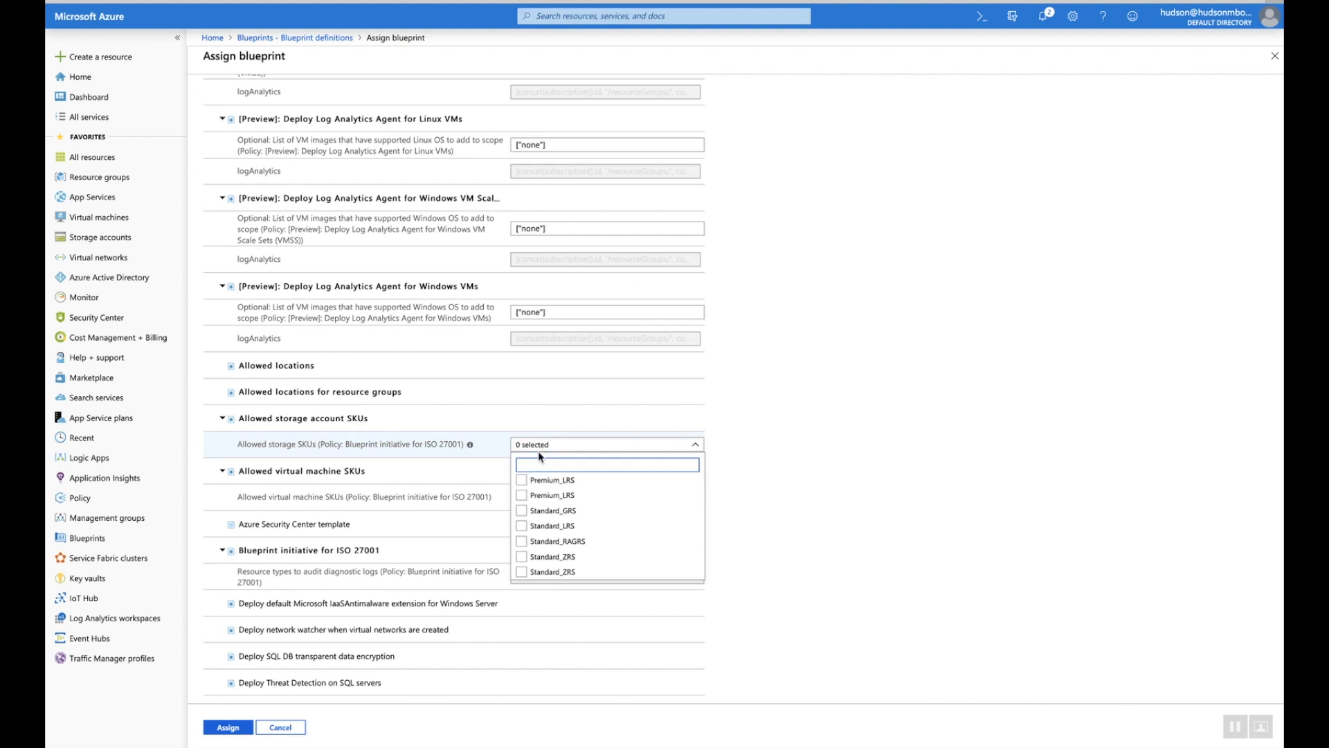
{"action": "left_click", "coordinate": [522, 512]}
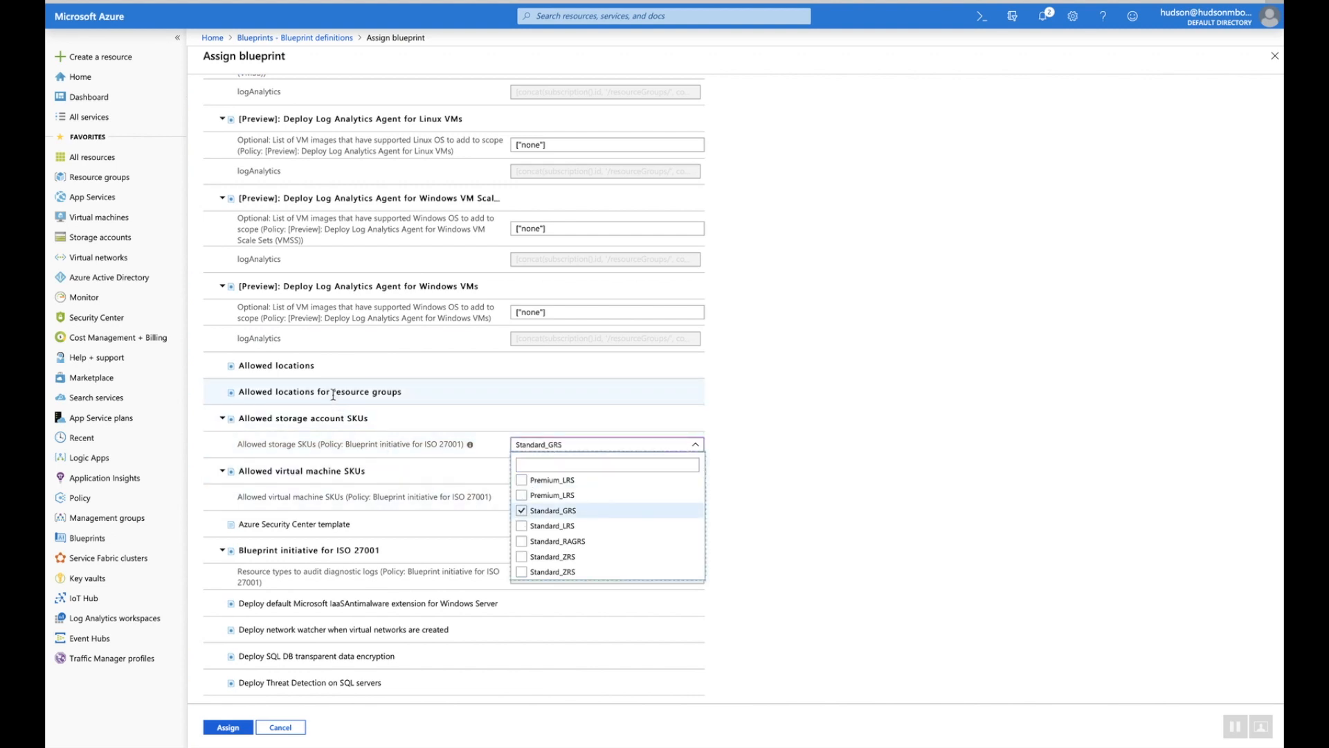
{"action": "left_click", "coordinate": [812, 461]}
{"action": "scroll", "coordinate": [811, 461], "scroll_direction": "down", "scroll_amount": 1}
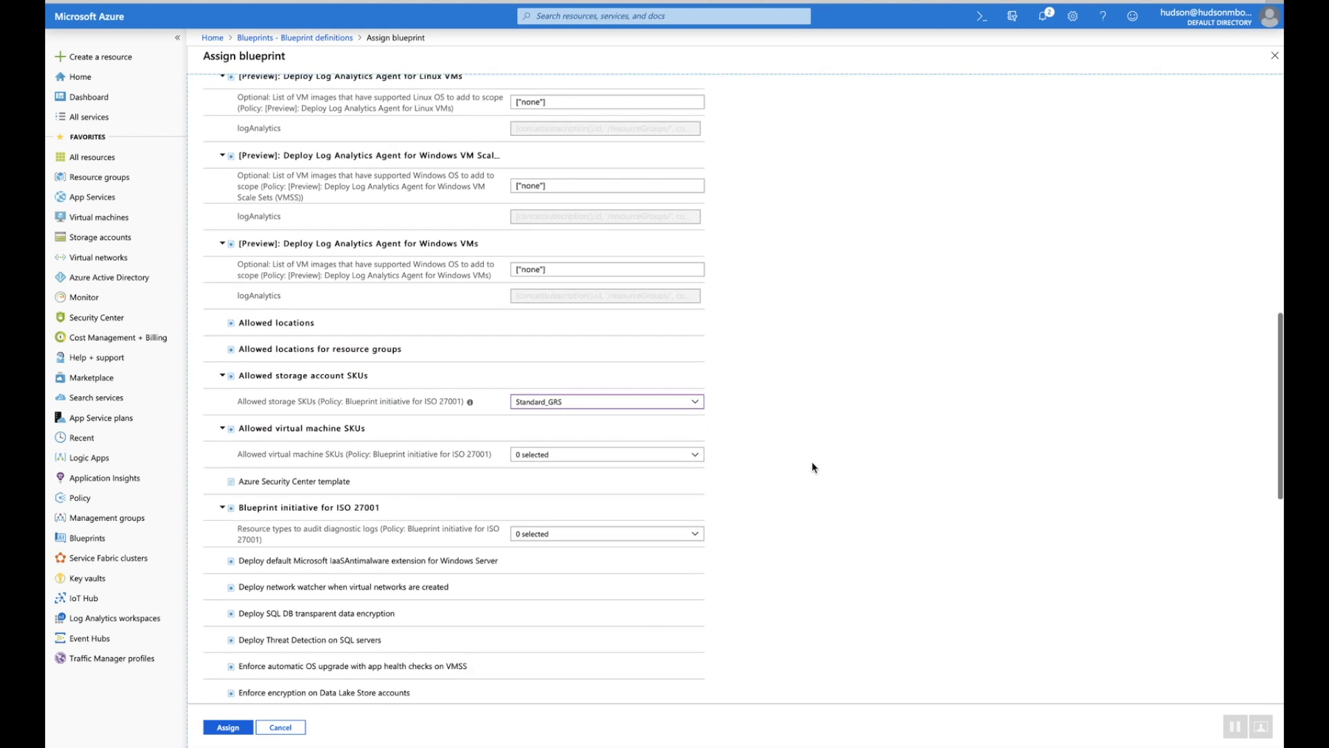
{"action": "left_click", "coordinate": [670, 423]}
{"action": "scroll", "coordinate": [594, 214], "scroll_direction": "down", "scroll_amount": 5}
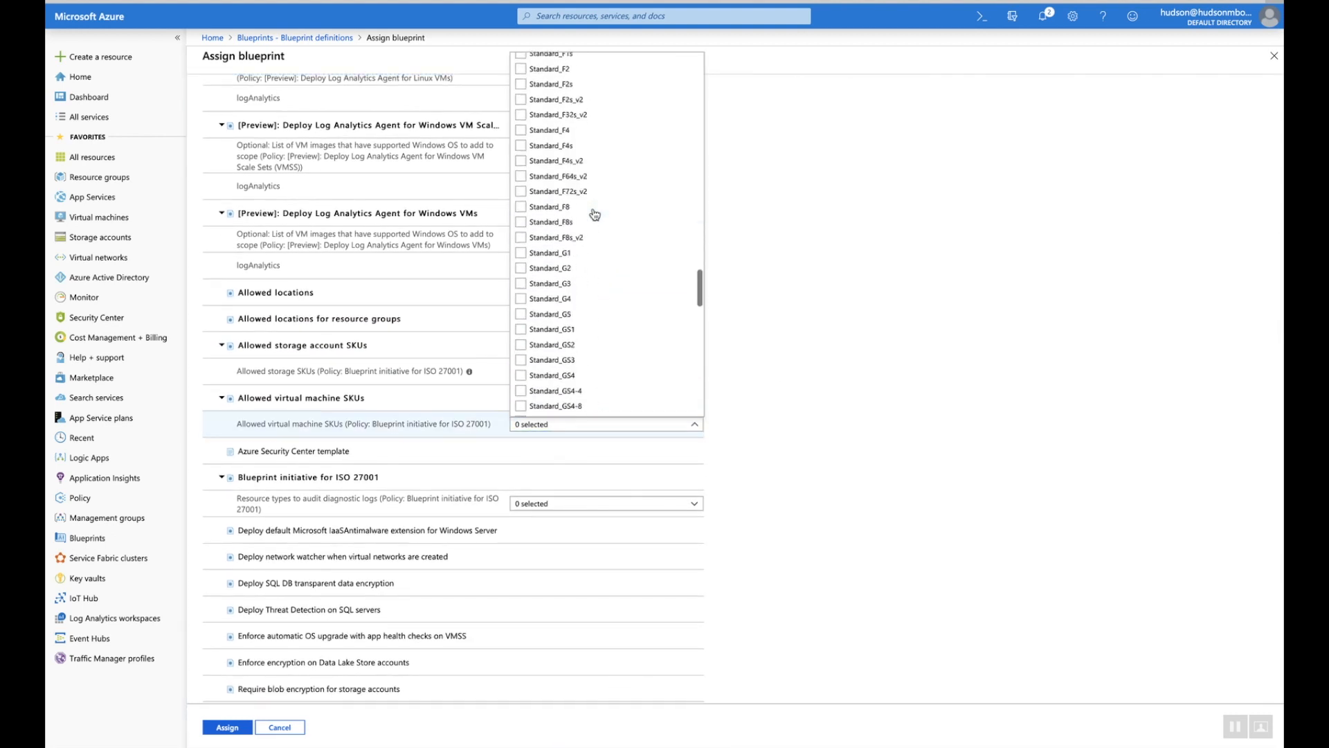
{"action": "scroll", "coordinate": [594, 214], "scroll_direction": "up", "scroll_amount": 6}
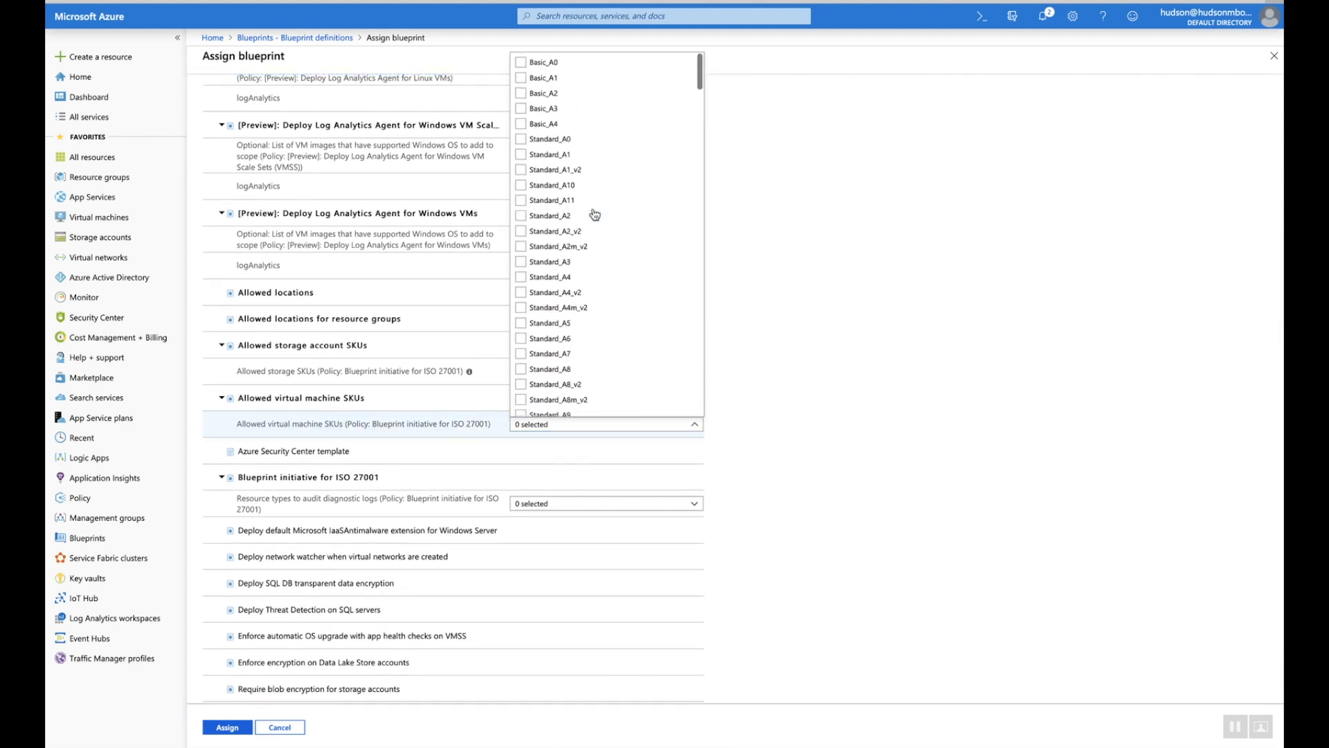
{"action": "left_click", "coordinate": [521, 61]}
{"action": "left_click", "coordinate": [799, 337]}
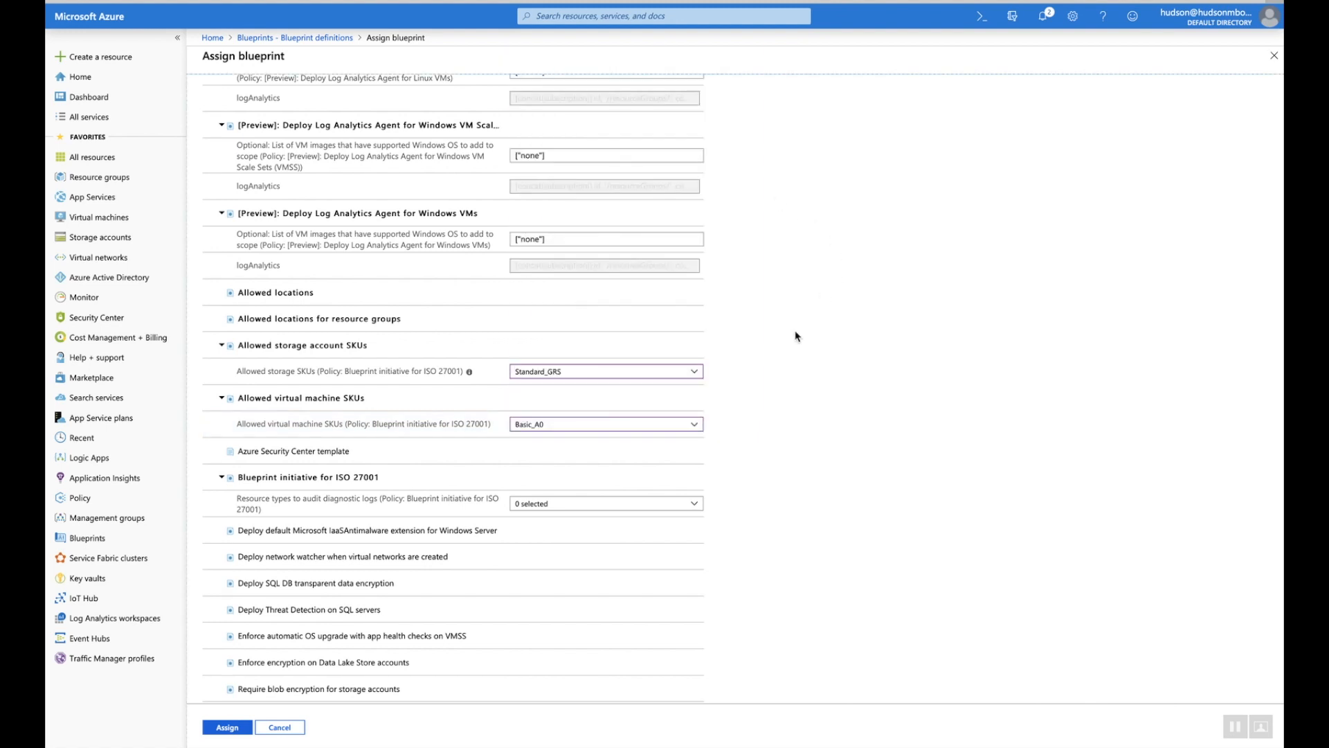
Audit diagnostic logs for VMs, VM scale sets, SQL databases and elastic pools, then submit the assignment
{"action": "scroll", "coordinate": [763, 382], "scroll_direction": "down", "scroll_amount": 1}
{"action": "scroll", "coordinate": [763, 383], "scroll_direction": "down", "scroll_amount": 1}
{"action": "left_click", "coordinate": [647, 381]}
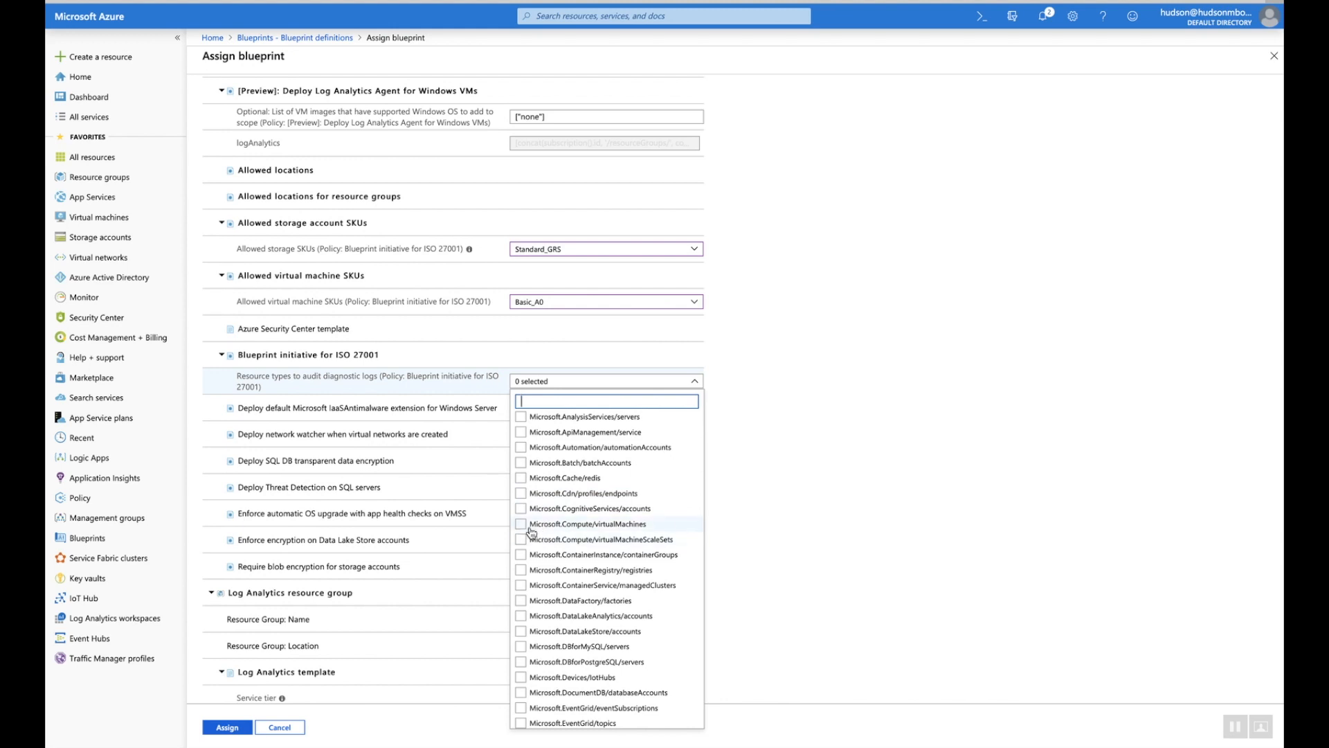
{"action": "left_click", "coordinate": [521, 525]}
{"action": "left_click", "coordinate": [521, 539]}
{"action": "scroll", "coordinate": [585, 595], "scroll_direction": "down", "scroll_amount": 5}
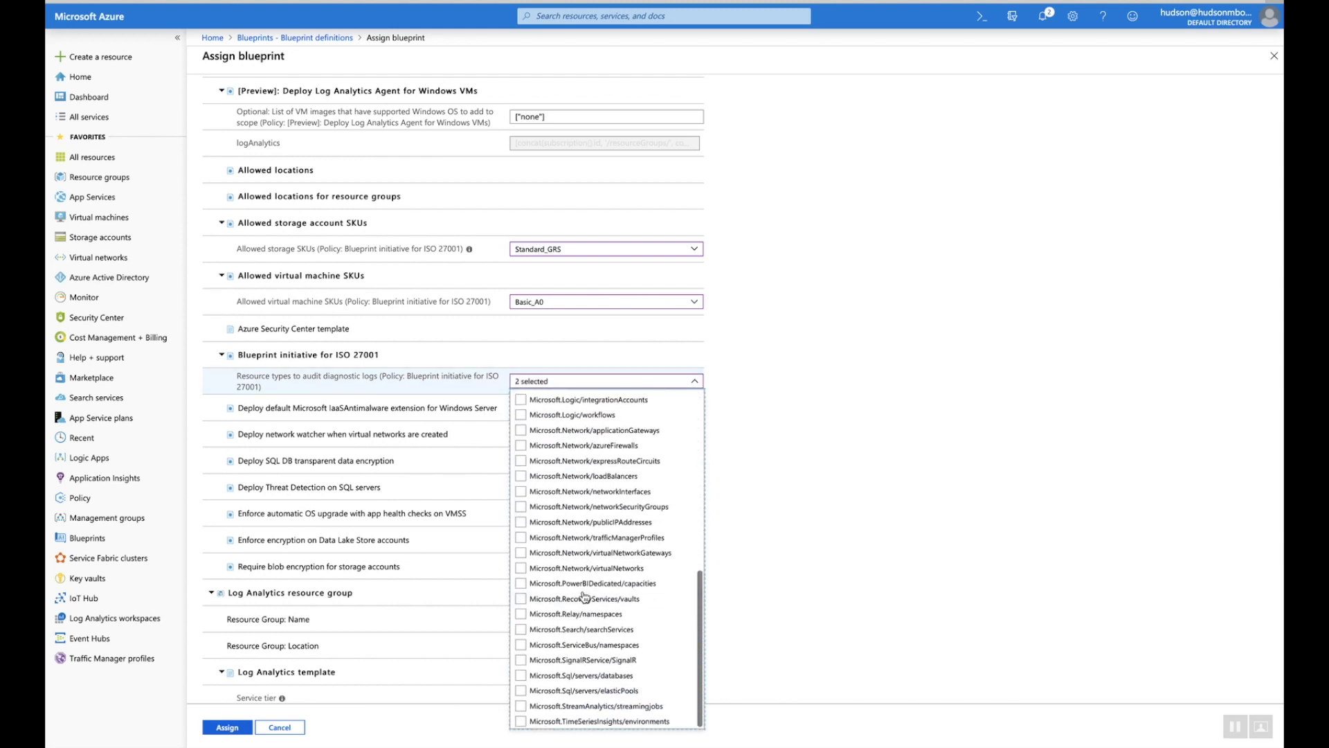
{"action": "left_click", "coordinate": [521, 677]}
{"action": "left_click", "coordinate": [522, 691]}
{"action": "left_click", "coordinate": [819, 673]}
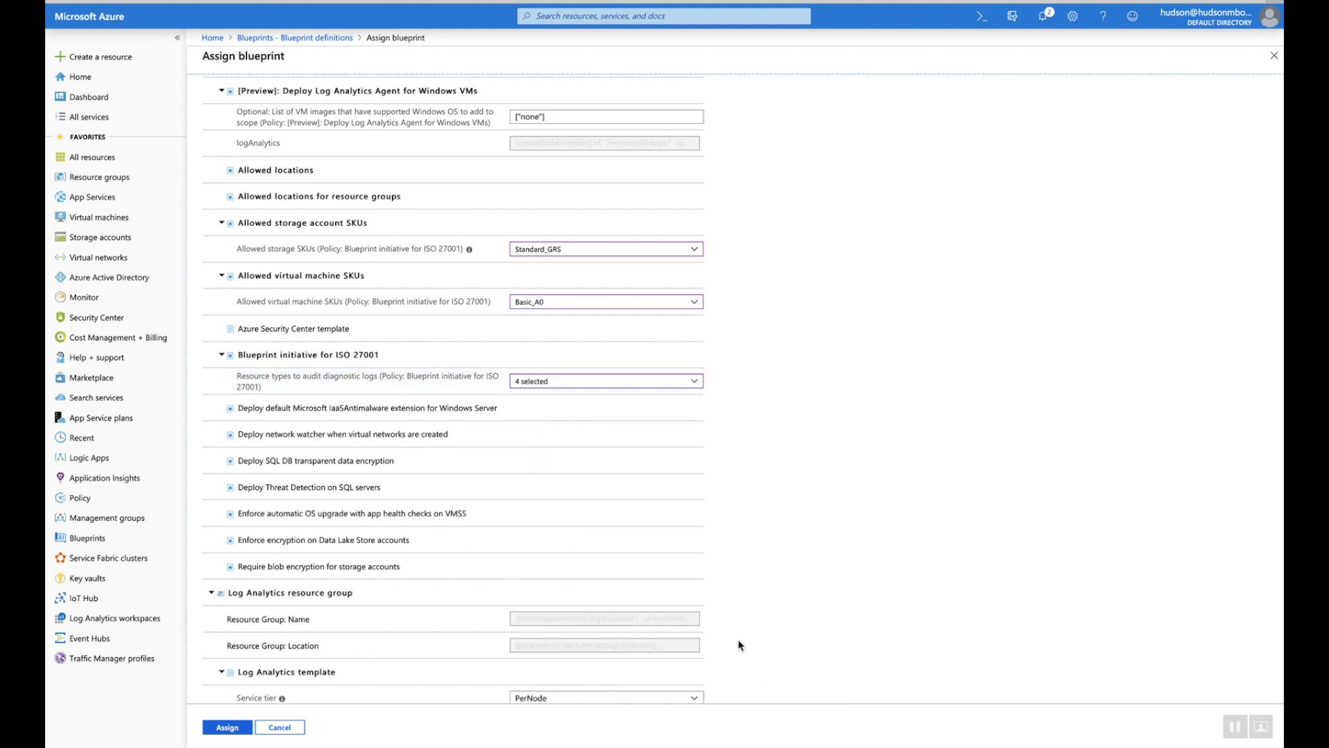
{"action": "scroll", "coordinate": [622, 585], "scroll_direction": "down", "scroll_amount": 8}
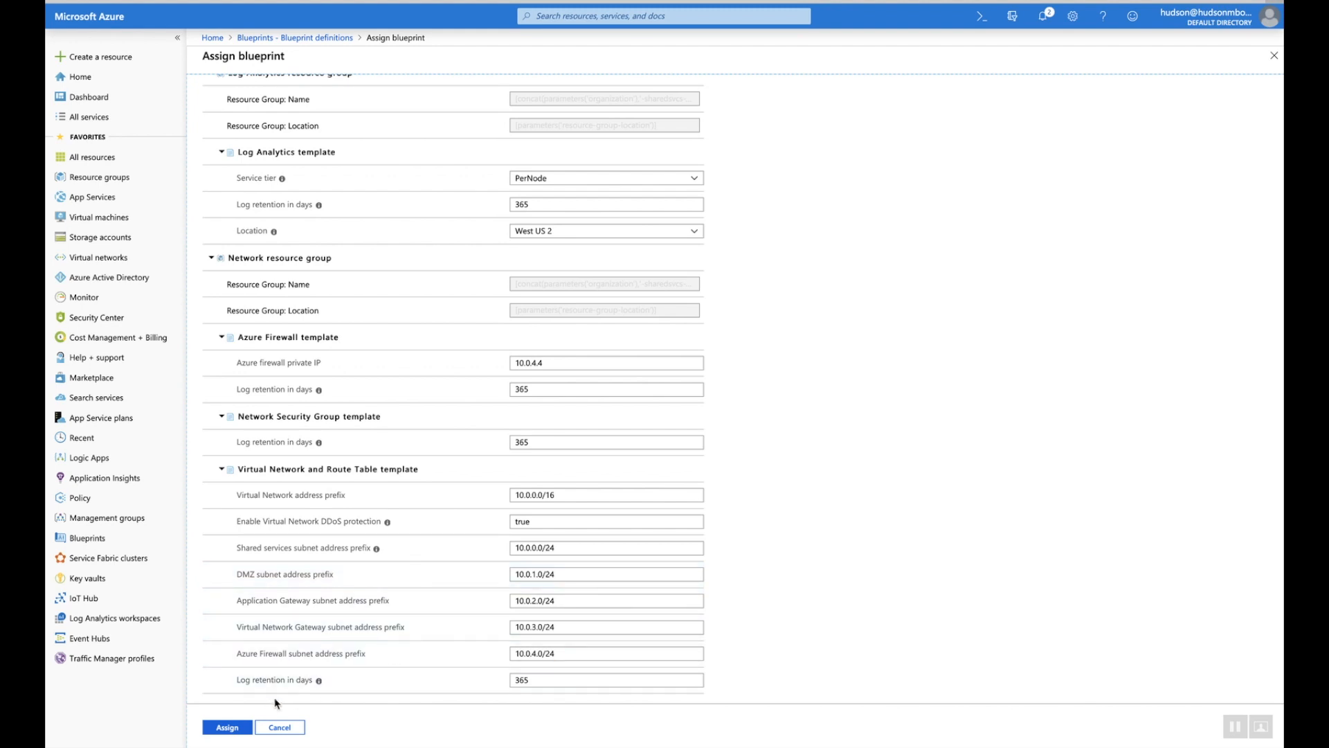
{"action": "left_click", "coordinate": [228, 727]}
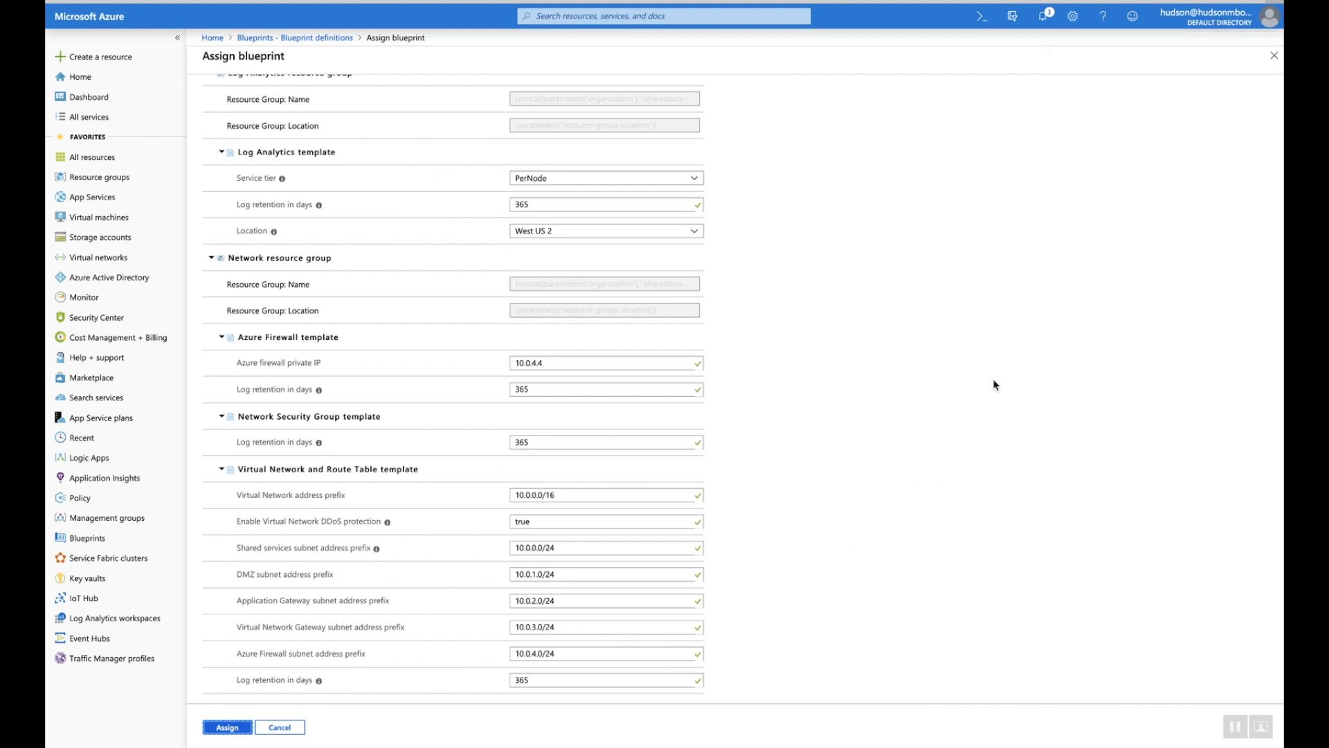
Check the failed assignment notification and cancel back to the Blueprint definitions list
{"action": "left_click", "coordinate": [1042, 15]}
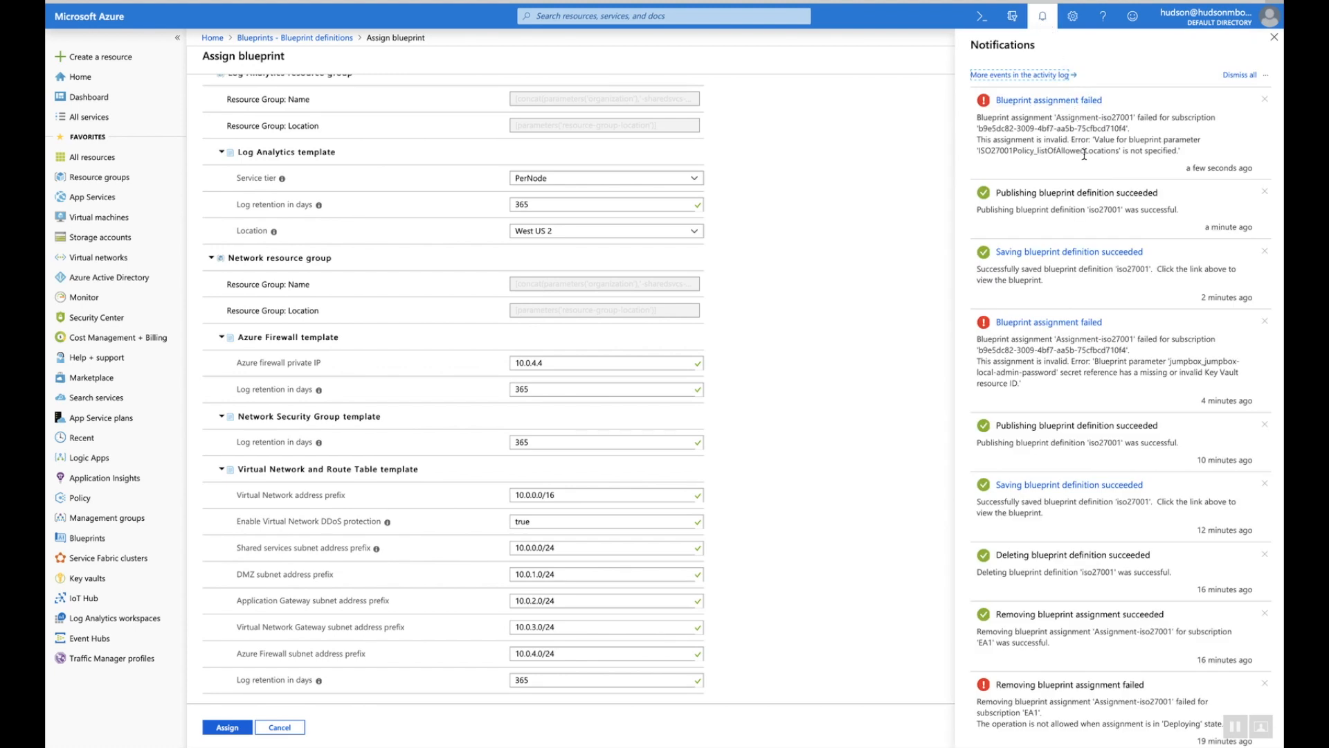
{"action": "left_click", "coordinate": [1043, 18]}
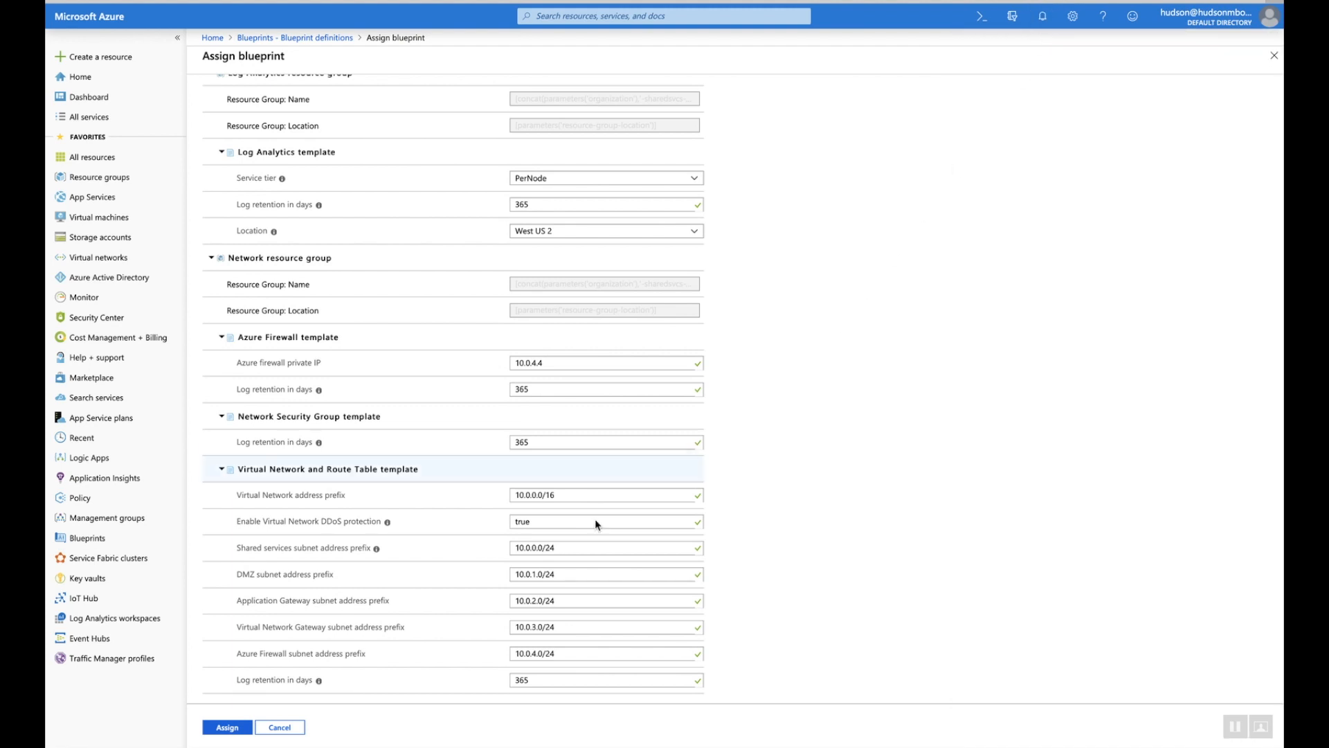
{"action": "left_click", "coordinate": [277, 733]}
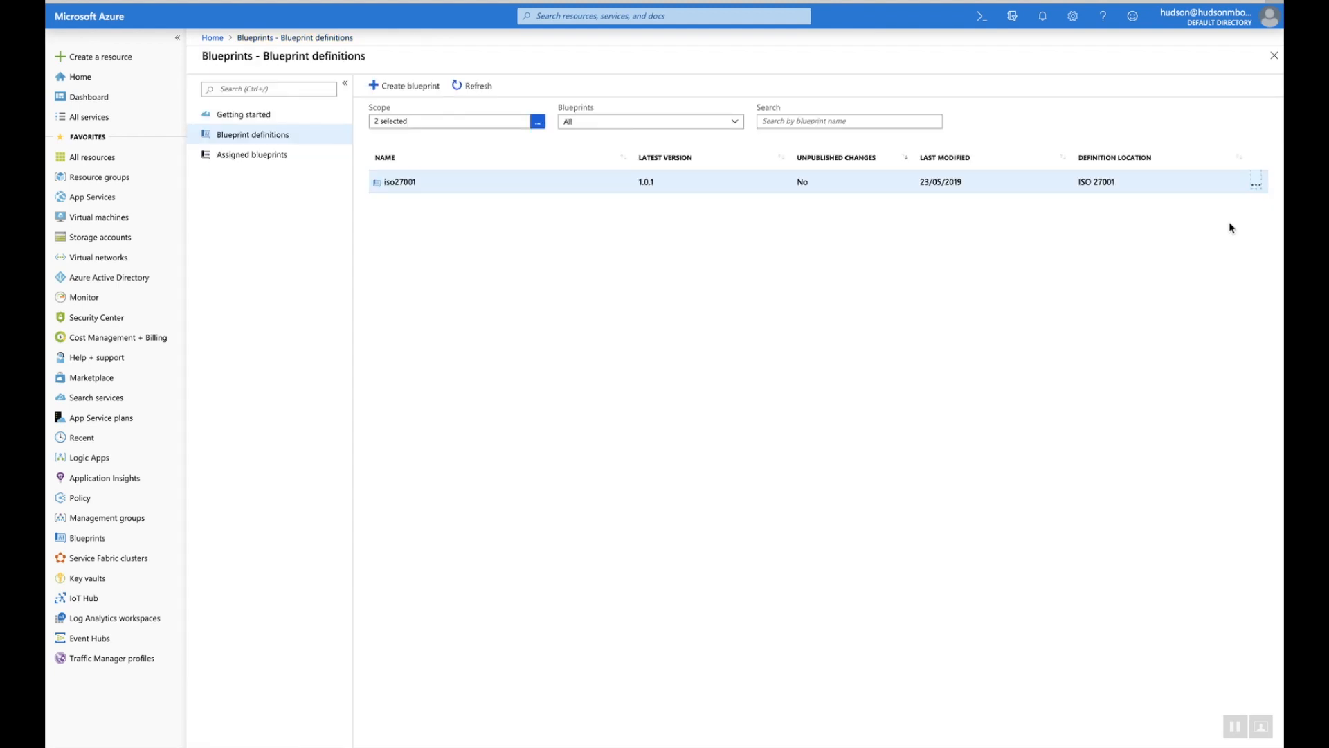
Edit iso27001 and open the Allowed locations artifact's parameters
{"action": "left_click", "coordinate": [1257, 185]}
{"action": "left_click", "coordinate": [1186, 206]}
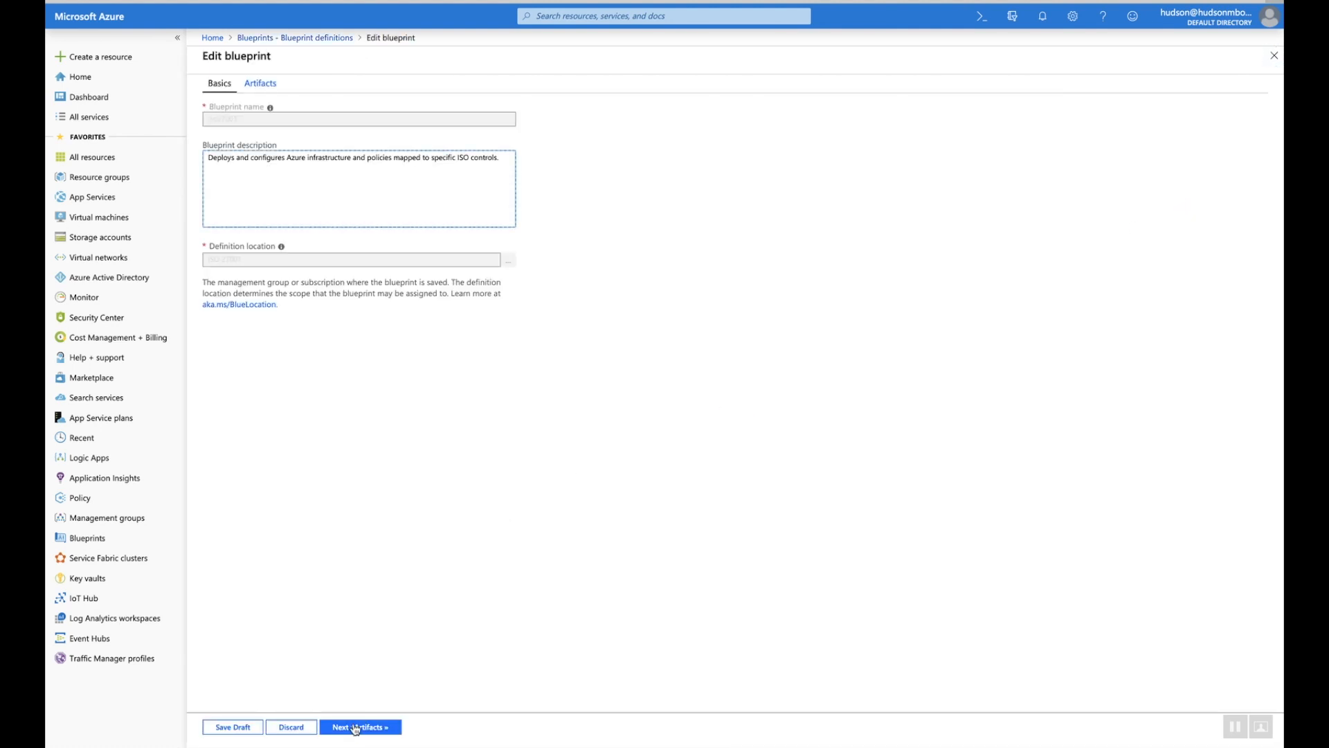
{"action": "left_click", "coordinate": [355, 729]}
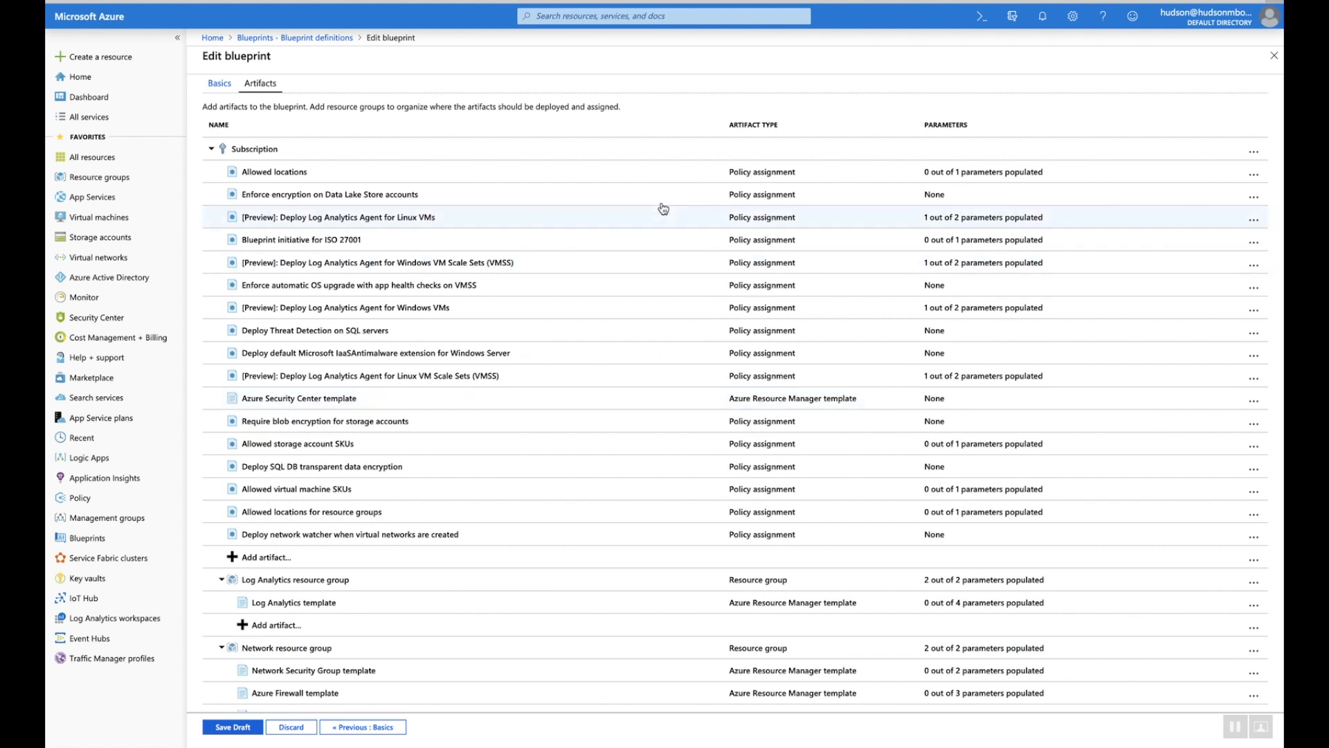
{"action": "left_click", "coordinate": [1255, 175]}
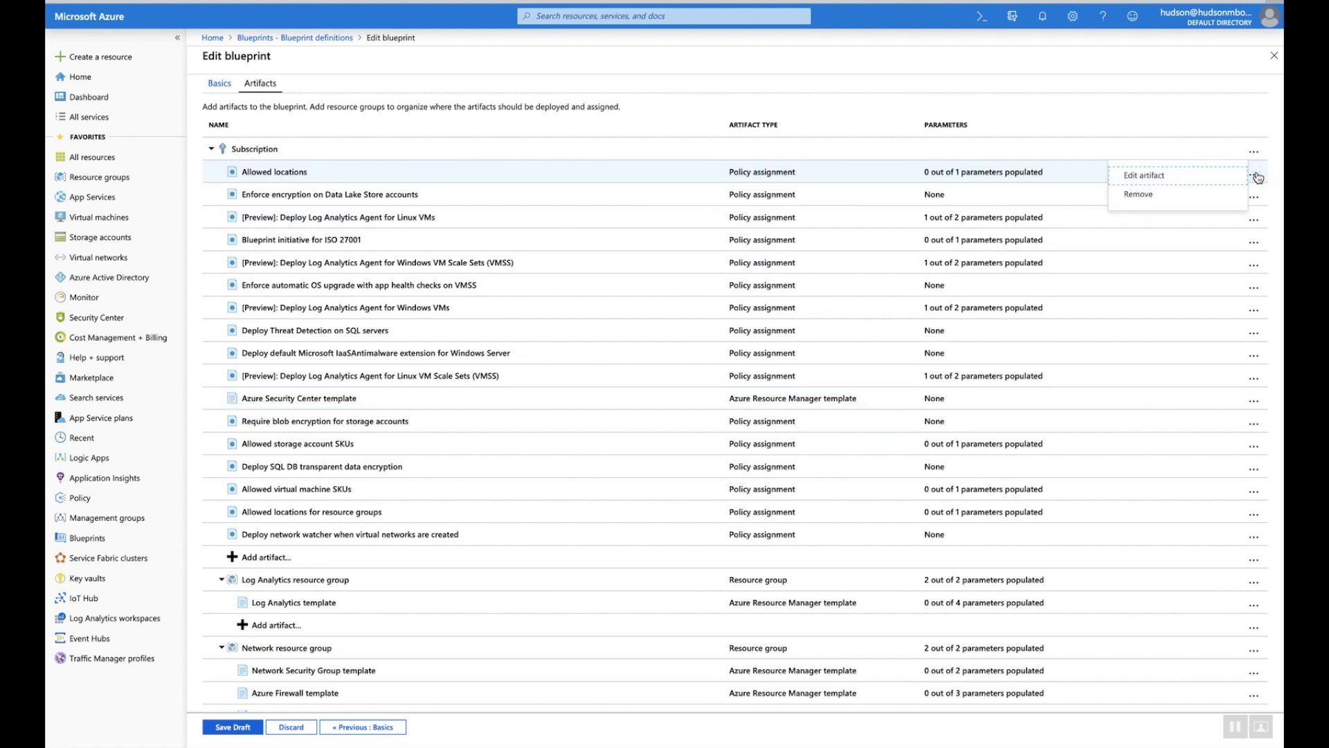
{"action": "left_click", "coordinate": [1161, 177]}
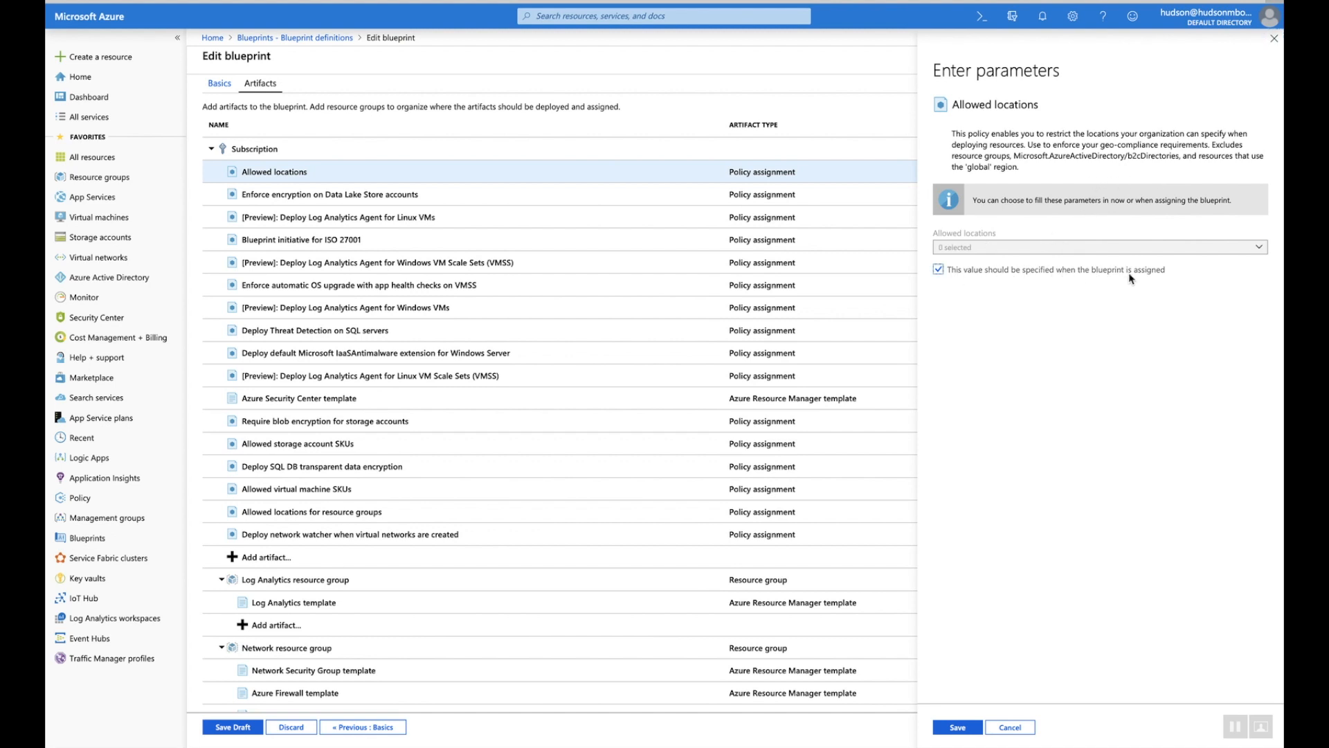
Fix Allowed locations to Australia East, Australia Southeast, Australia Central and Australia Central 2
{"action": "left_click", "coordinate": [942, 270]}
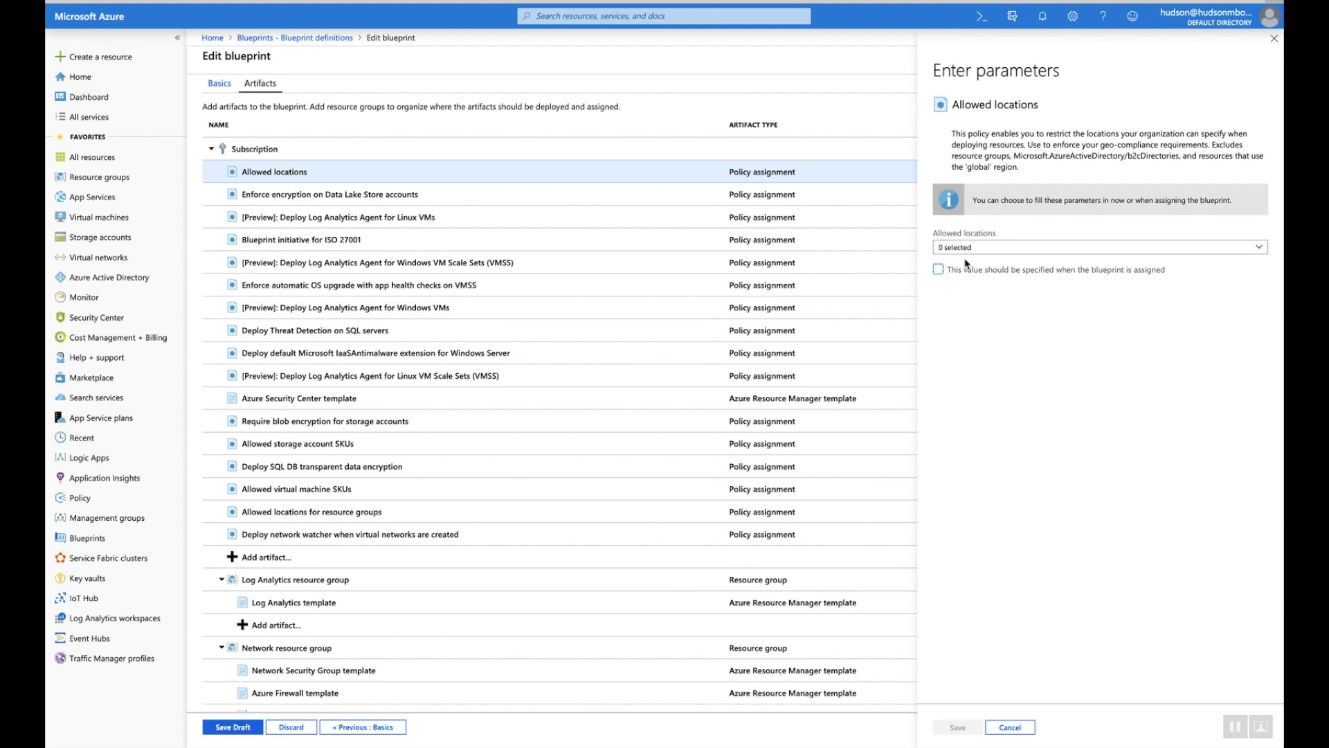
{"action": "left_click", "coordinate": [968, 248]}
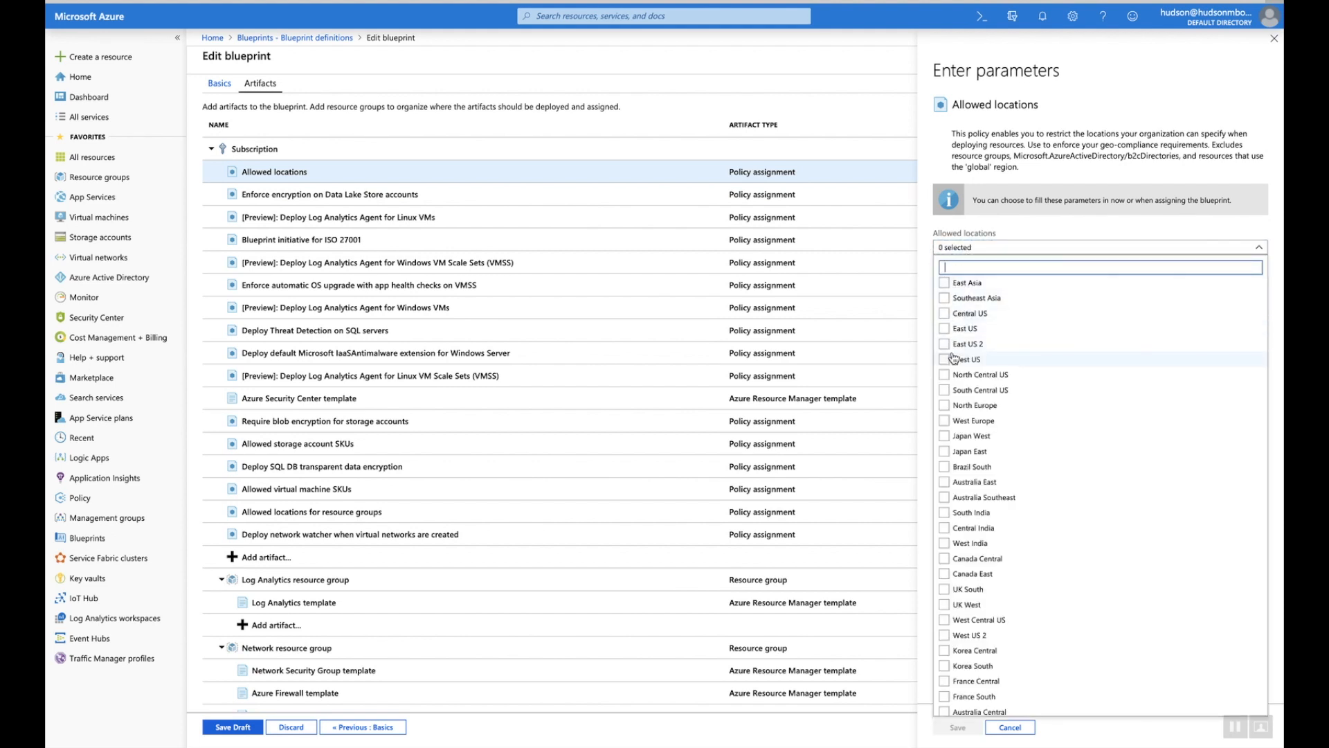
{"action": "scroll", "coordinate": [955, 388], "scroll_direction": "down", "scroll_amount": 2}
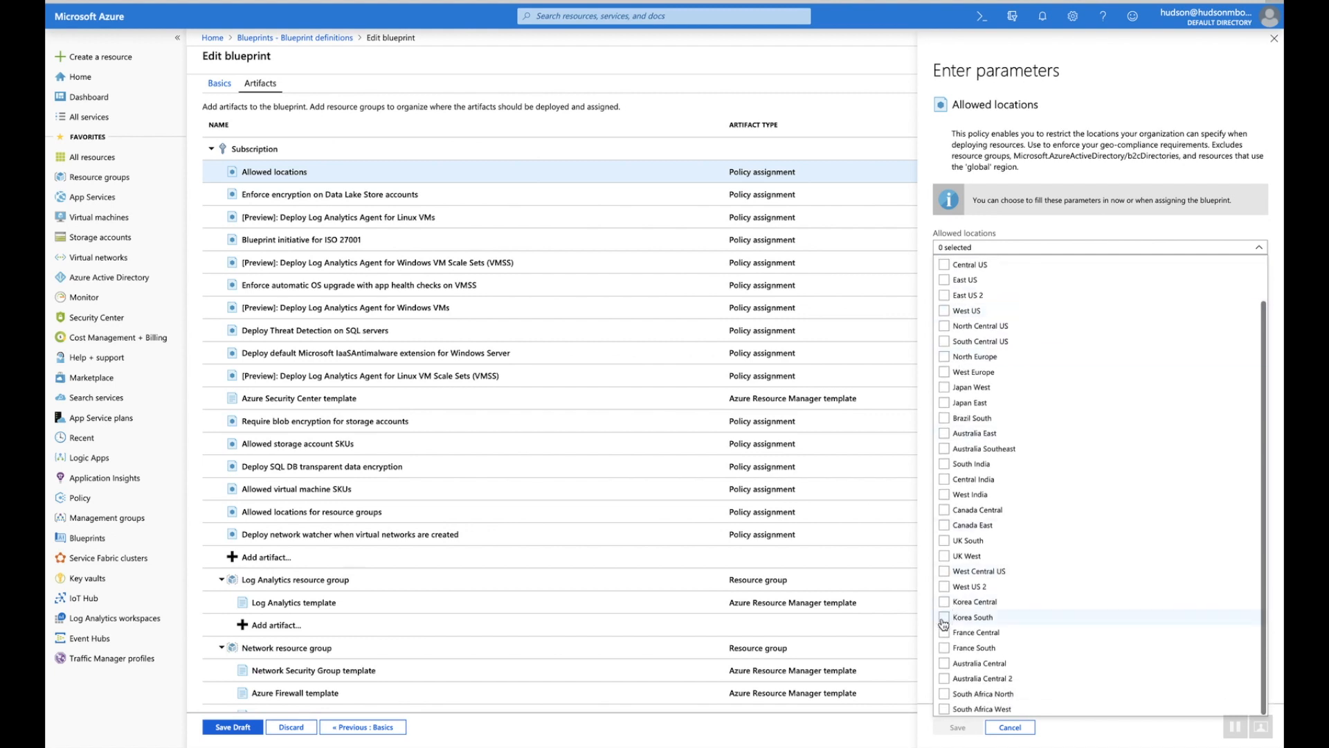
{"action": "left_click", "coordinate": [944, 664]}
{"action": "left_click", "coordinate": [945, 678]}
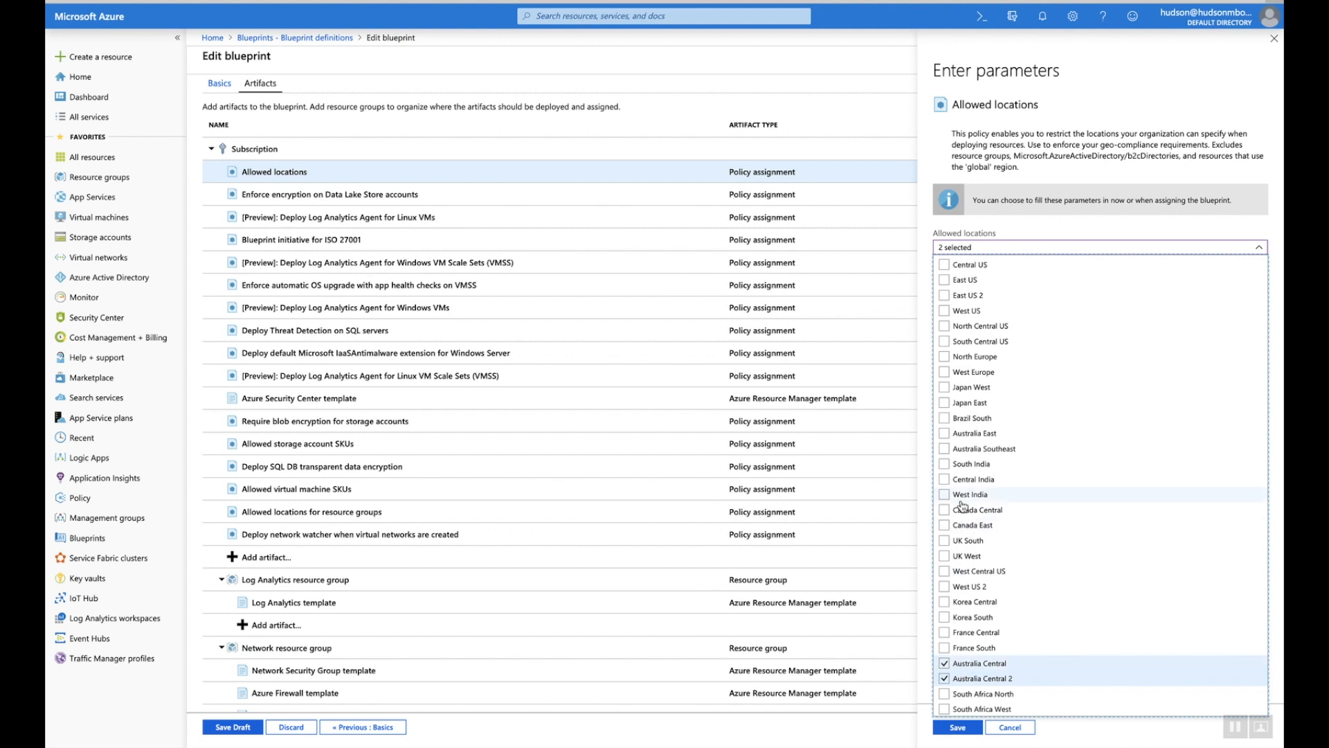
{"action": "left_click", "coordinate": [946, 449]}
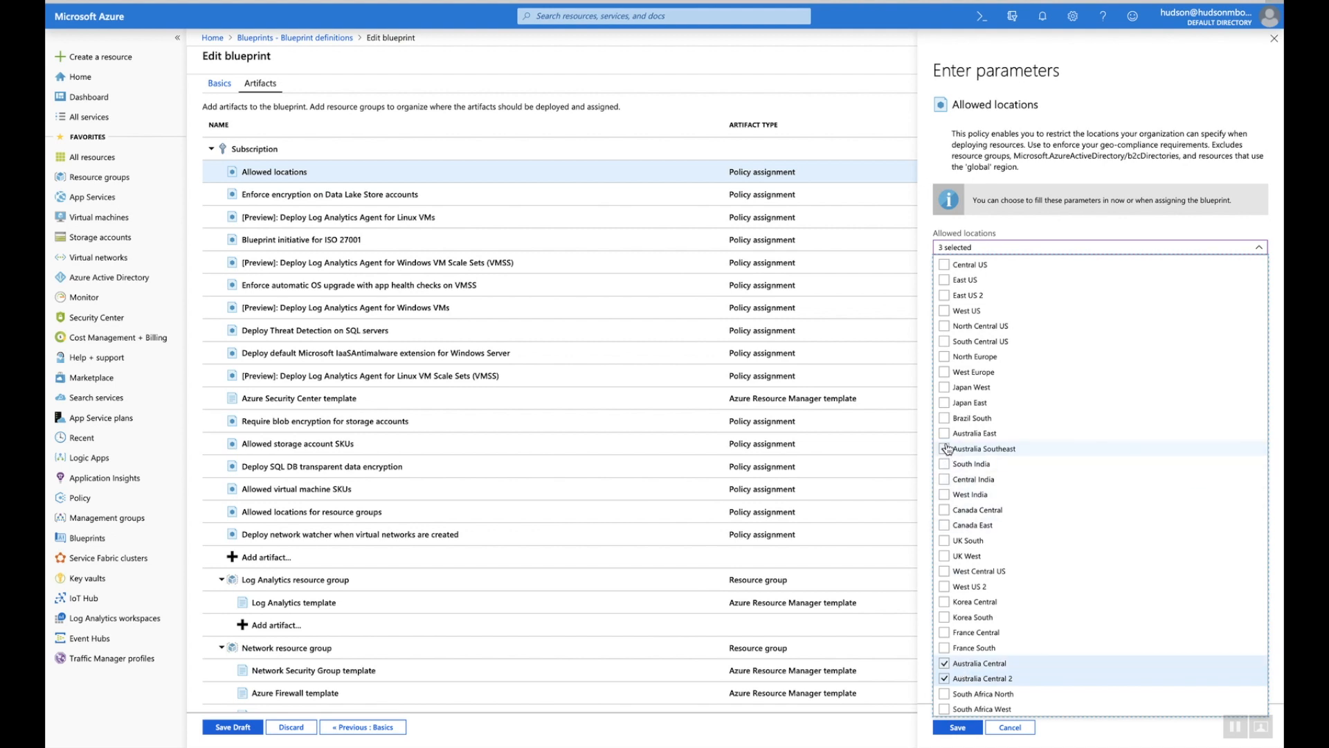
{"action": "left_click", "coordinate": [945, 433]}
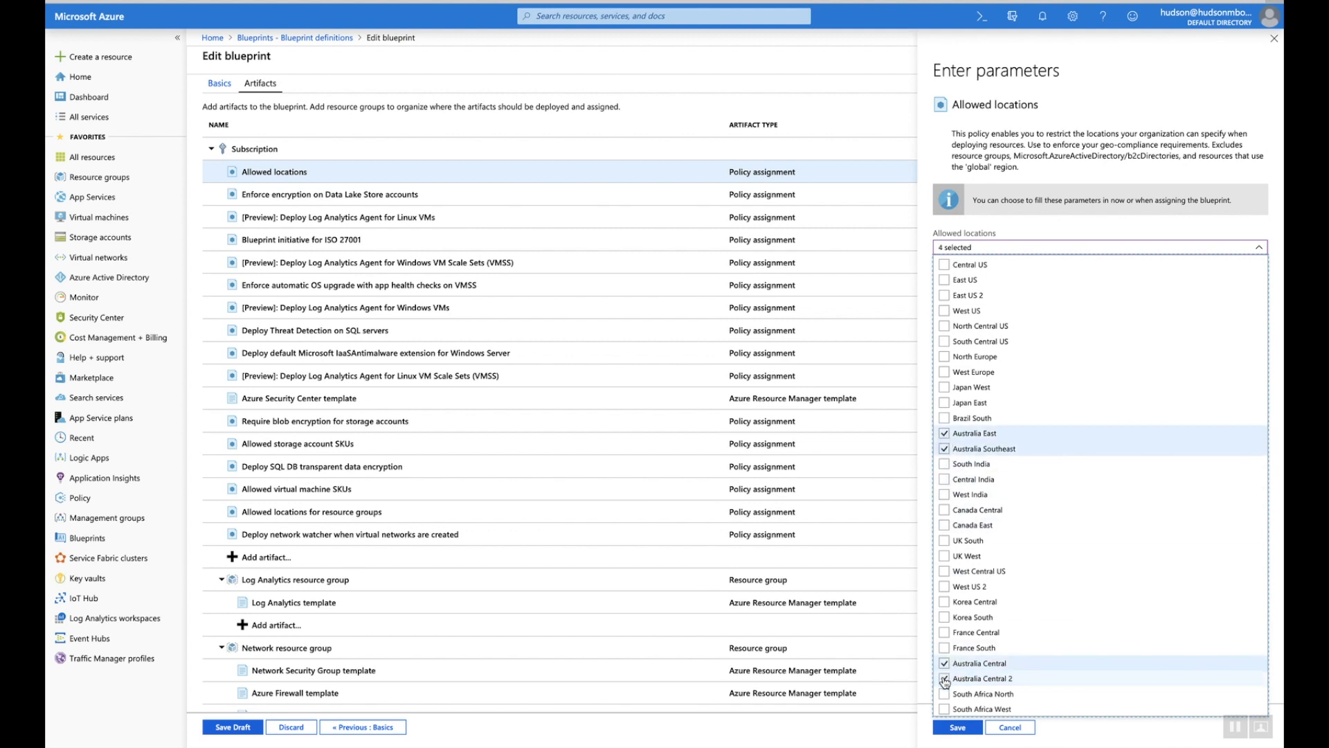
{"action": "left_click", "coordinate": [955, 727]}
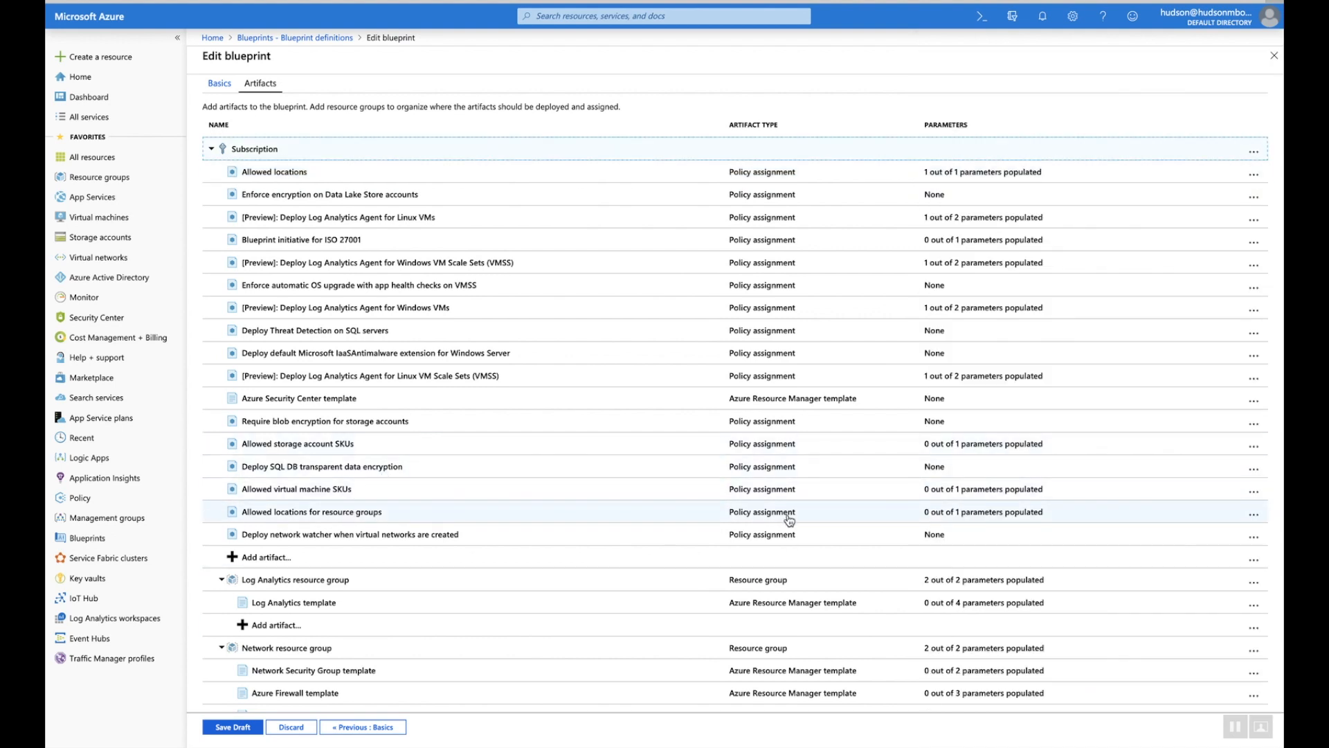
Restrict resource group locations to Australia East, Southeast and Central, then save the draft
{"action": "left_click", "coordinate": [1254, 517]}
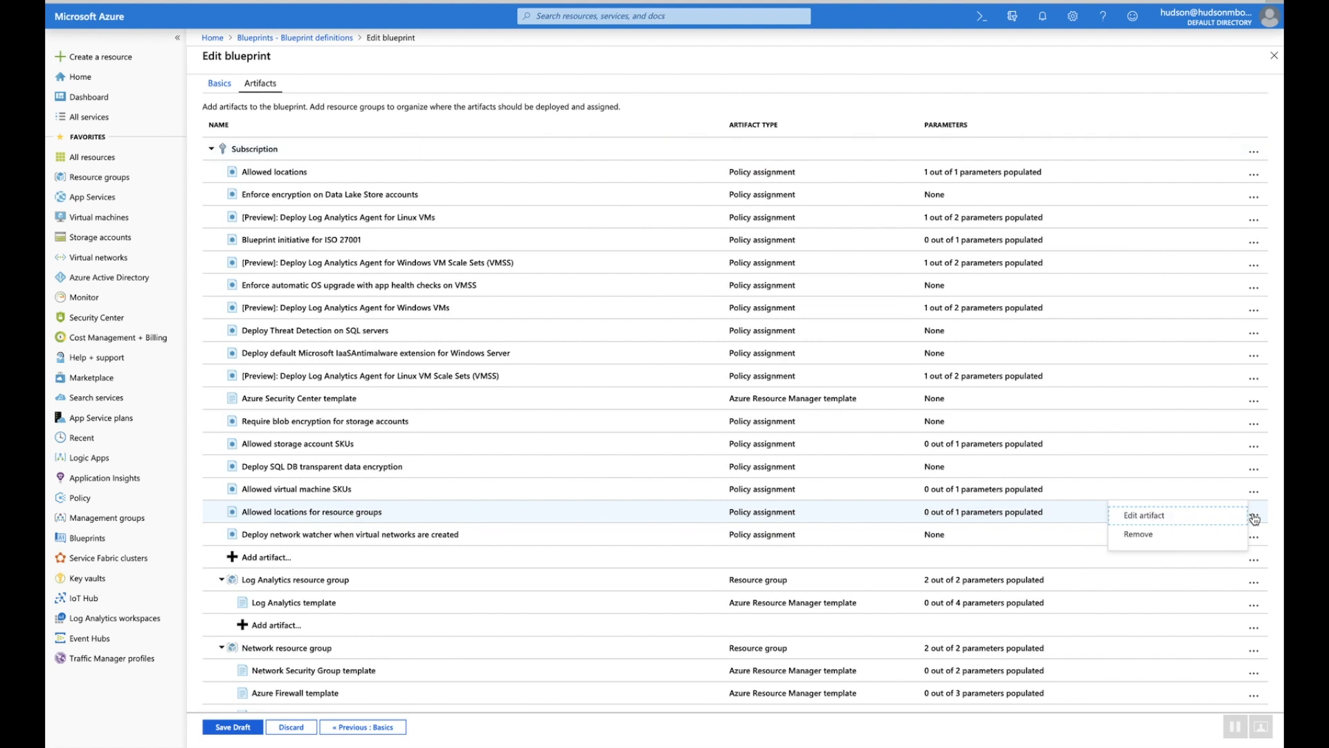
{"action": "left_click", "coordinate": [1147, 520]}
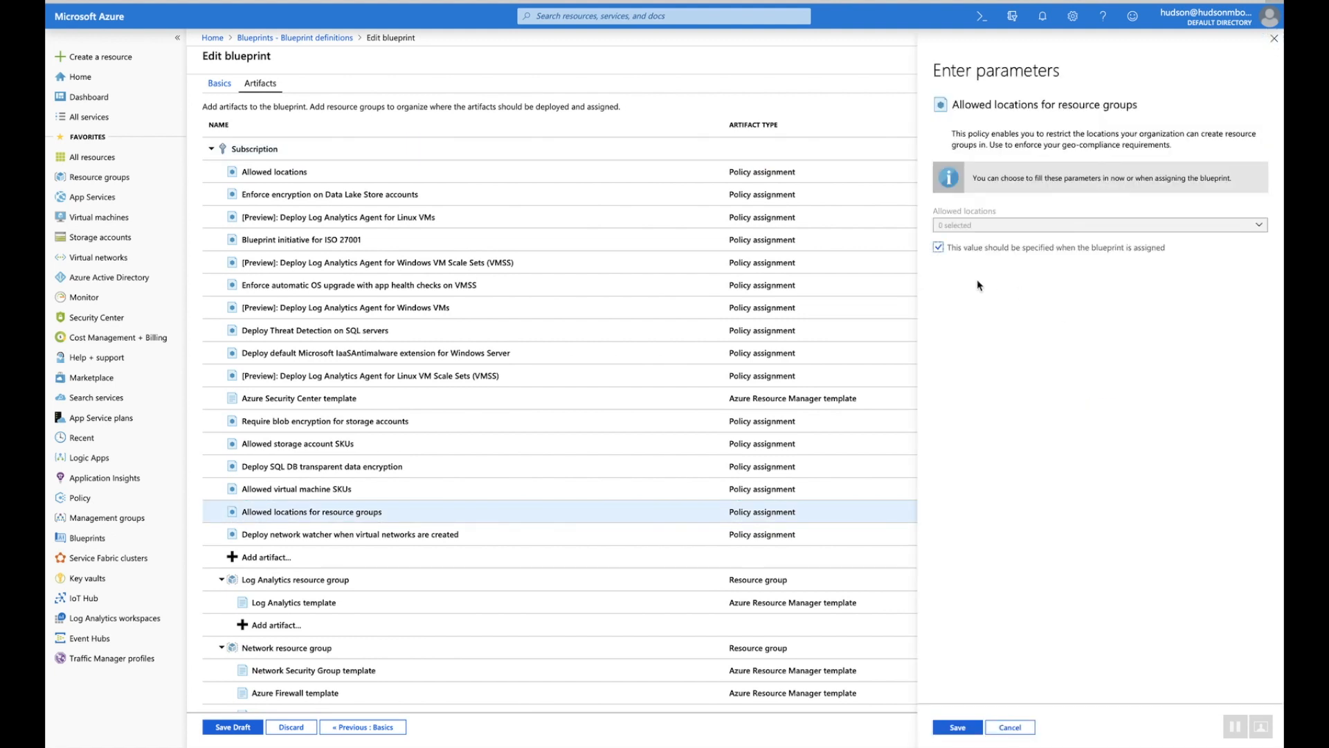
{"action": "left_click", "coordinate": [938, 248]}
{"action": "left_click", "coordinate": [950, 226]}
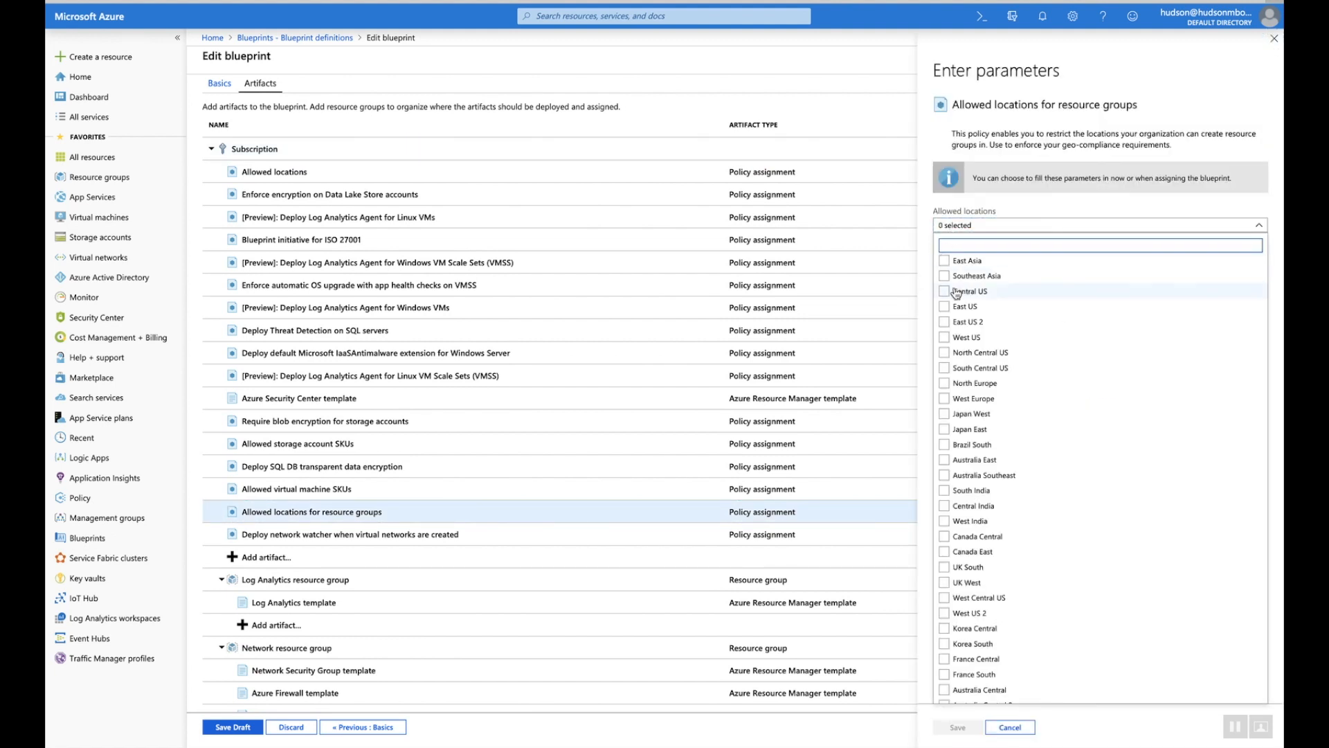
{"action": "scroll", "coordinate": [943, 381], "scroll_direction": "down", "scroll_amount": 1}
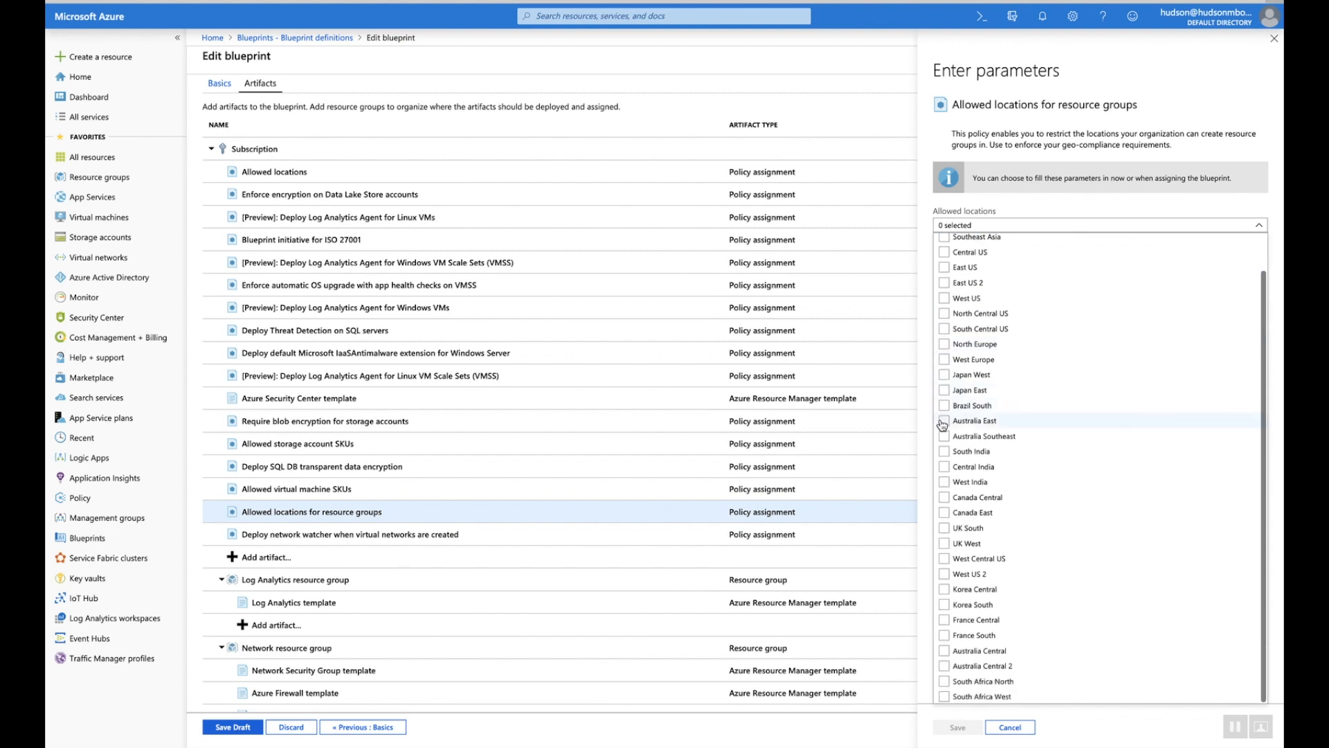
{"action": "left_click", "coordinate": [943, 420]}
{"action": "left_click", "coordinate": [945, 431]}
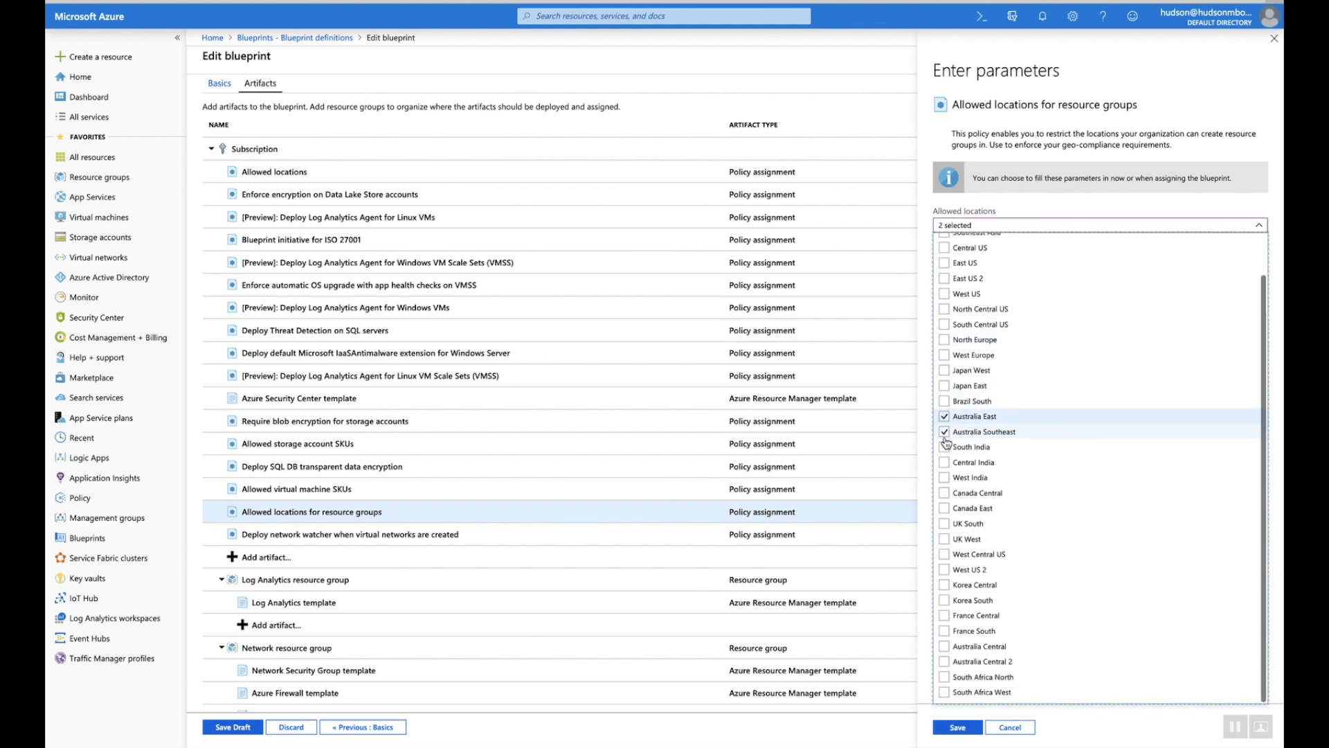
{"action": "left_click", "coordinate": [944, 651]}
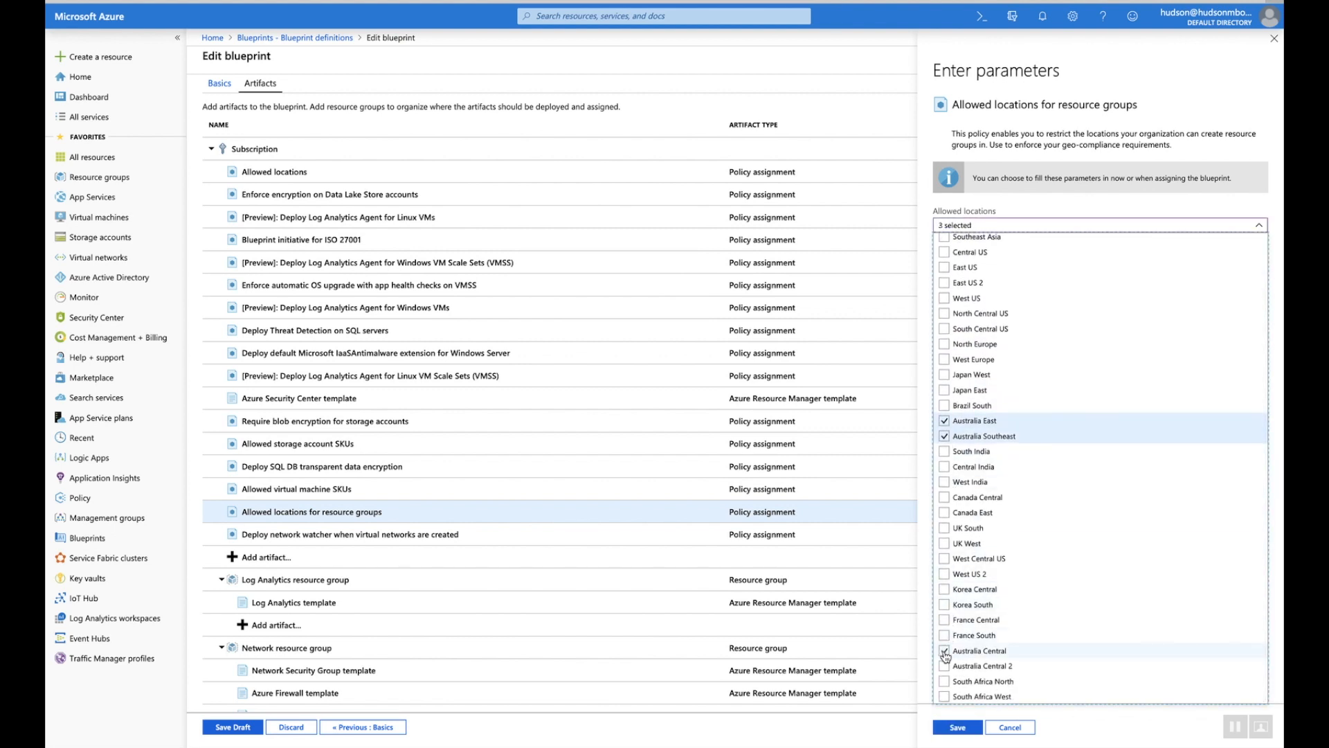
{"action": "left_click", "coordinate": [954, 728]}
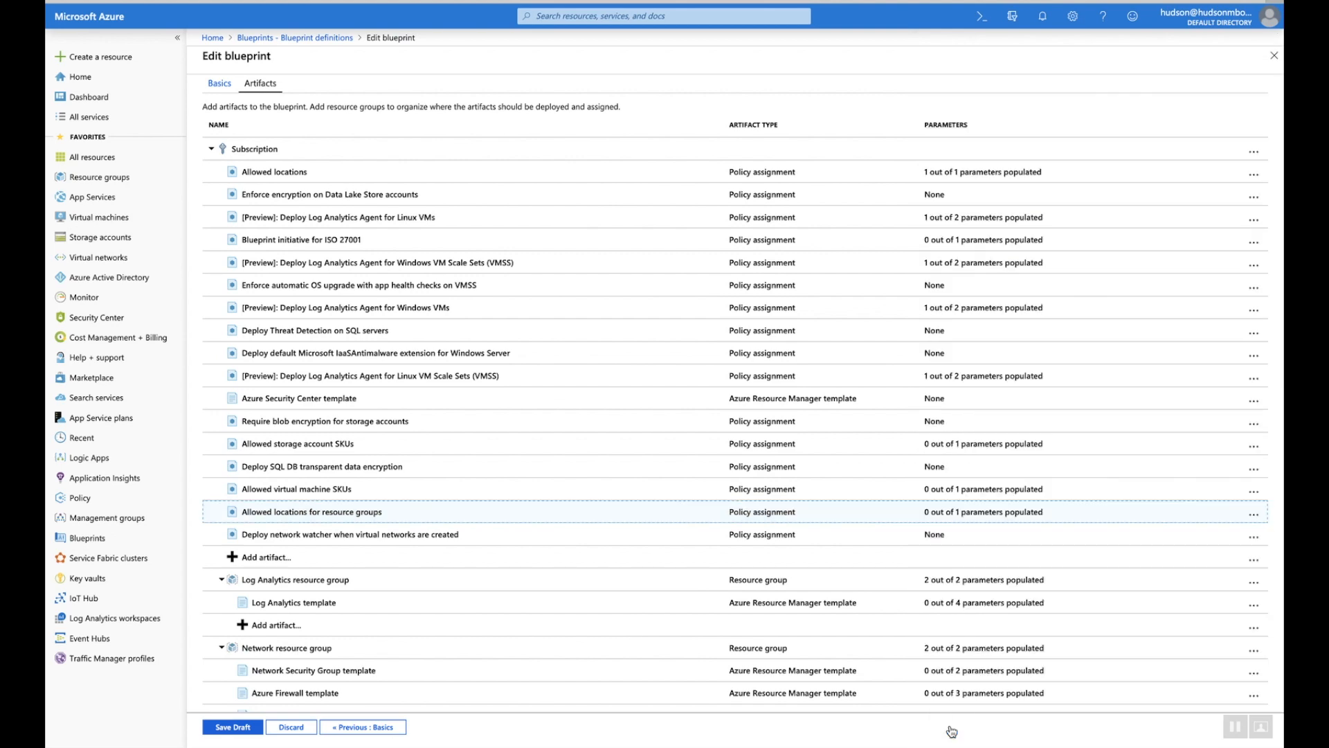
{"action": "scroll", "coordinate": [766, 591], "scroll_direction": "down", "scroll_amount": 2}
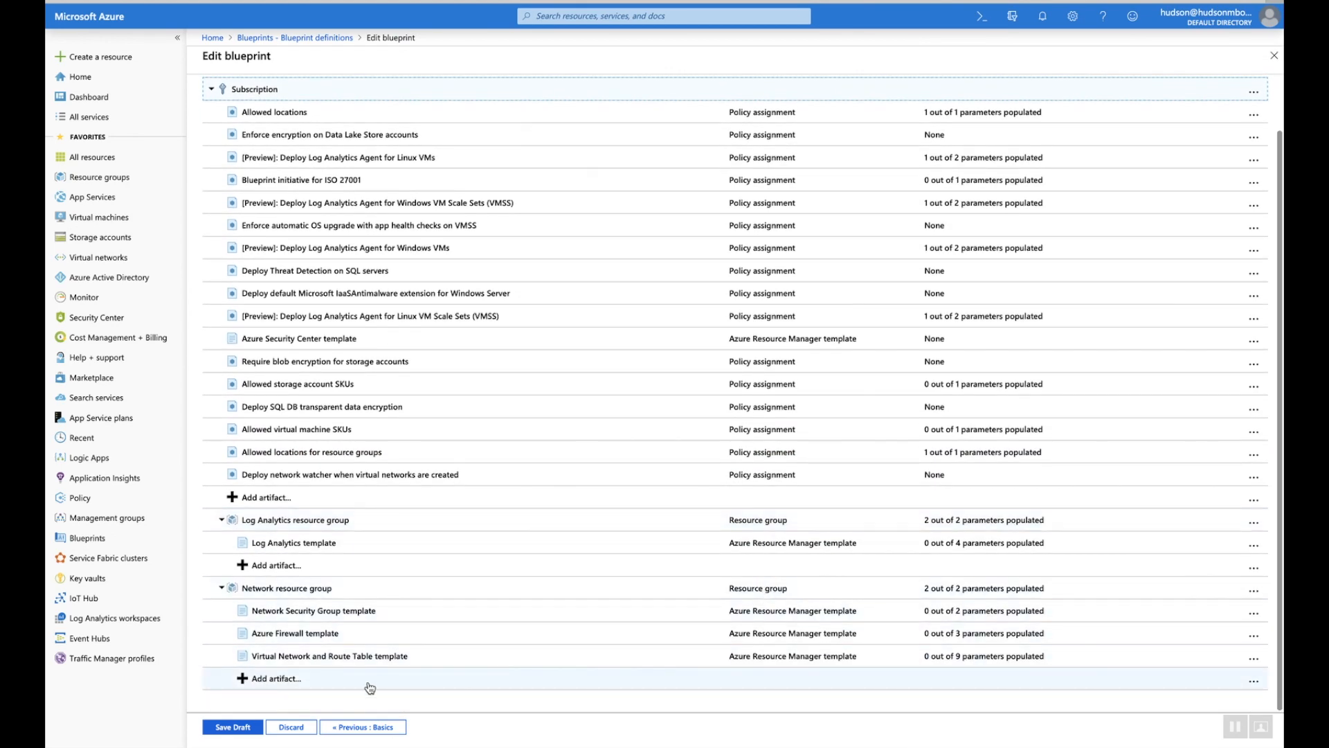
{"action": "left_click", "coordinate": [233, 727]}
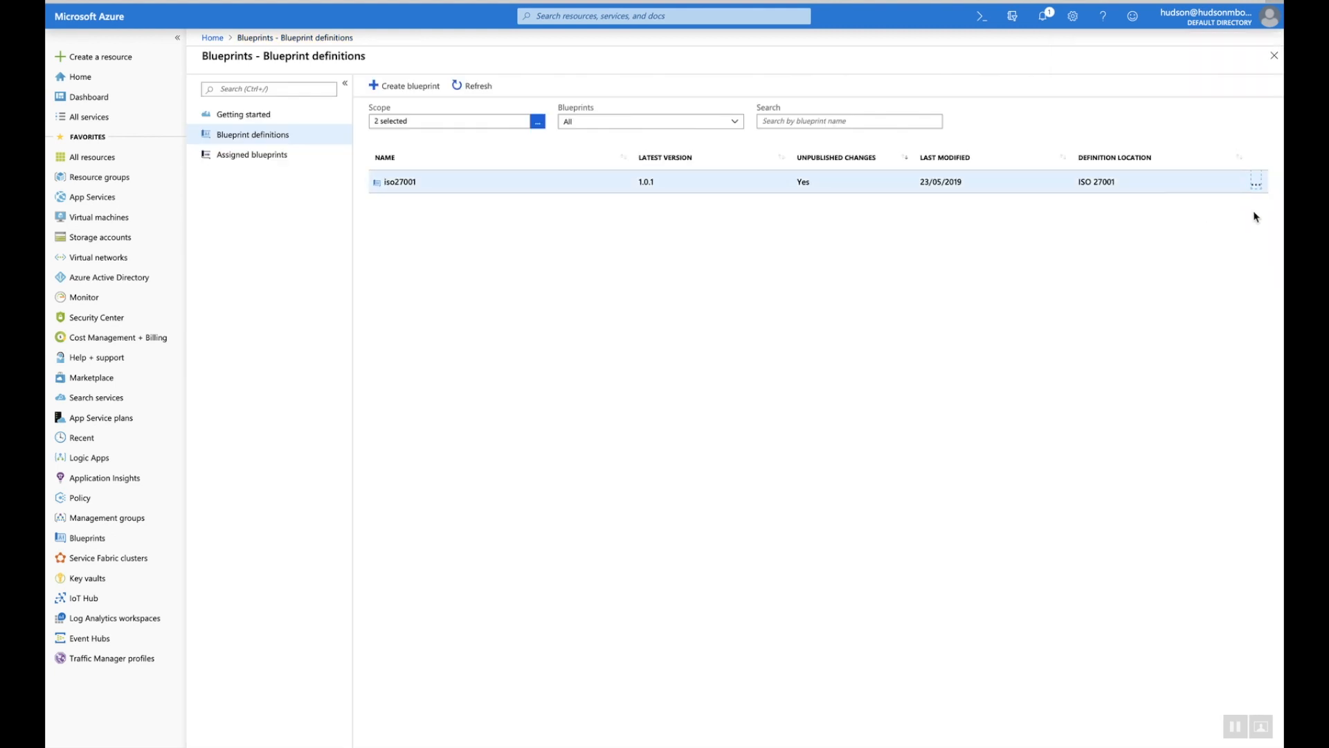
Publish iso27001 as version 1.0.2 with a note about the specified locations
{"action": "left_click", "coordinate": [1253, 193]}
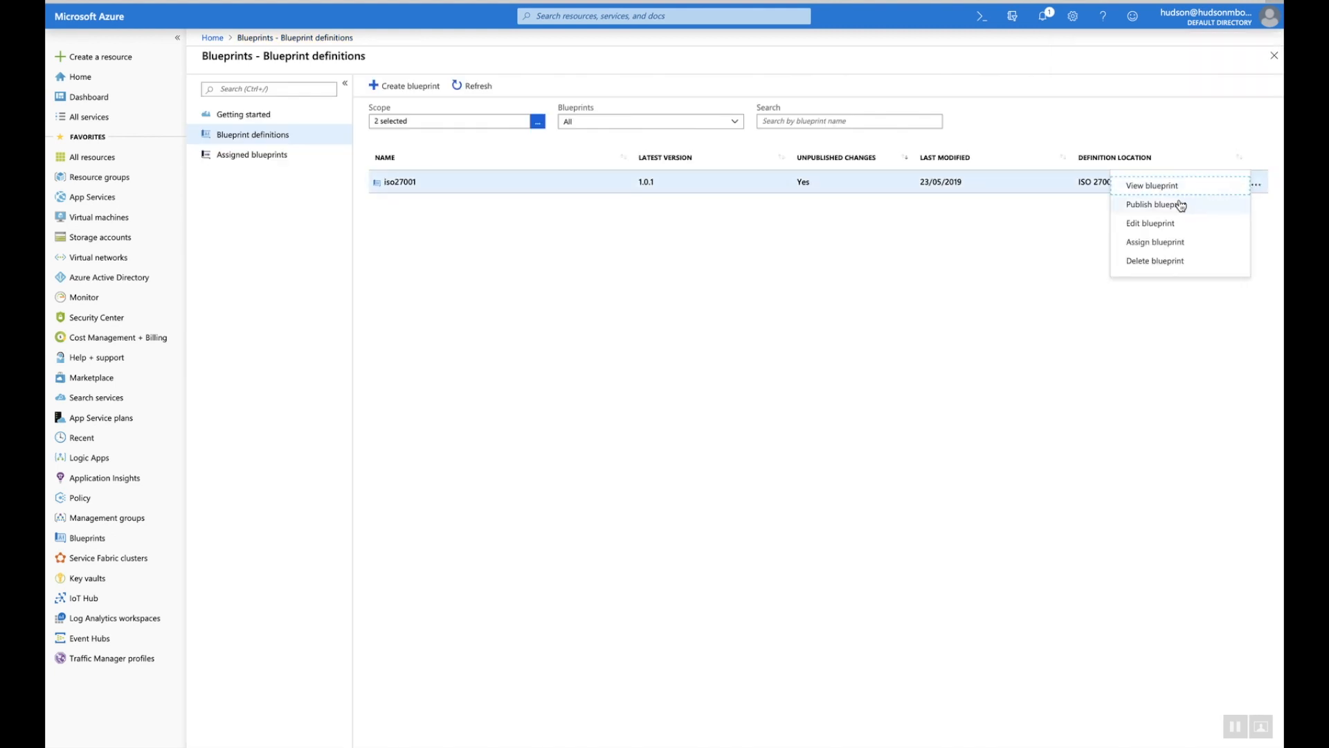
{"action": "left_click", "coordinate": [1146, 201]}
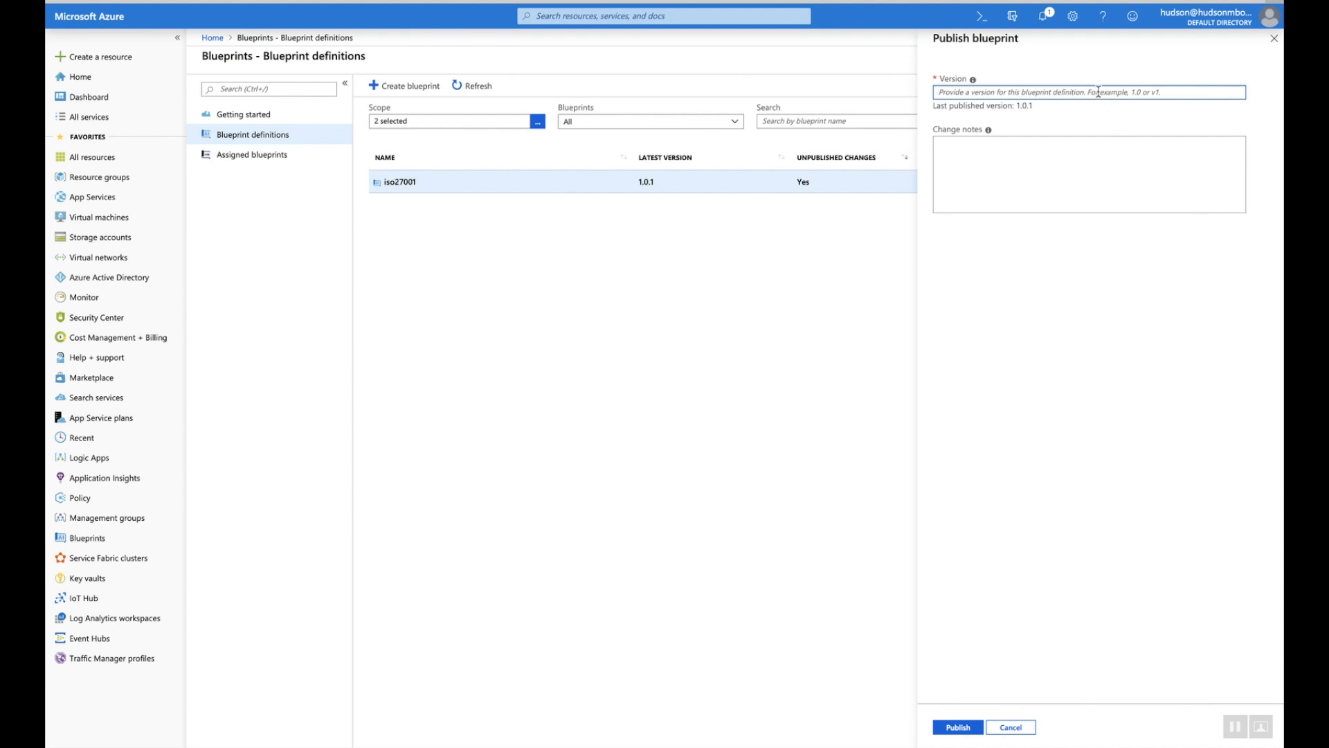
{"action": "type", "text": "1.0.2"}
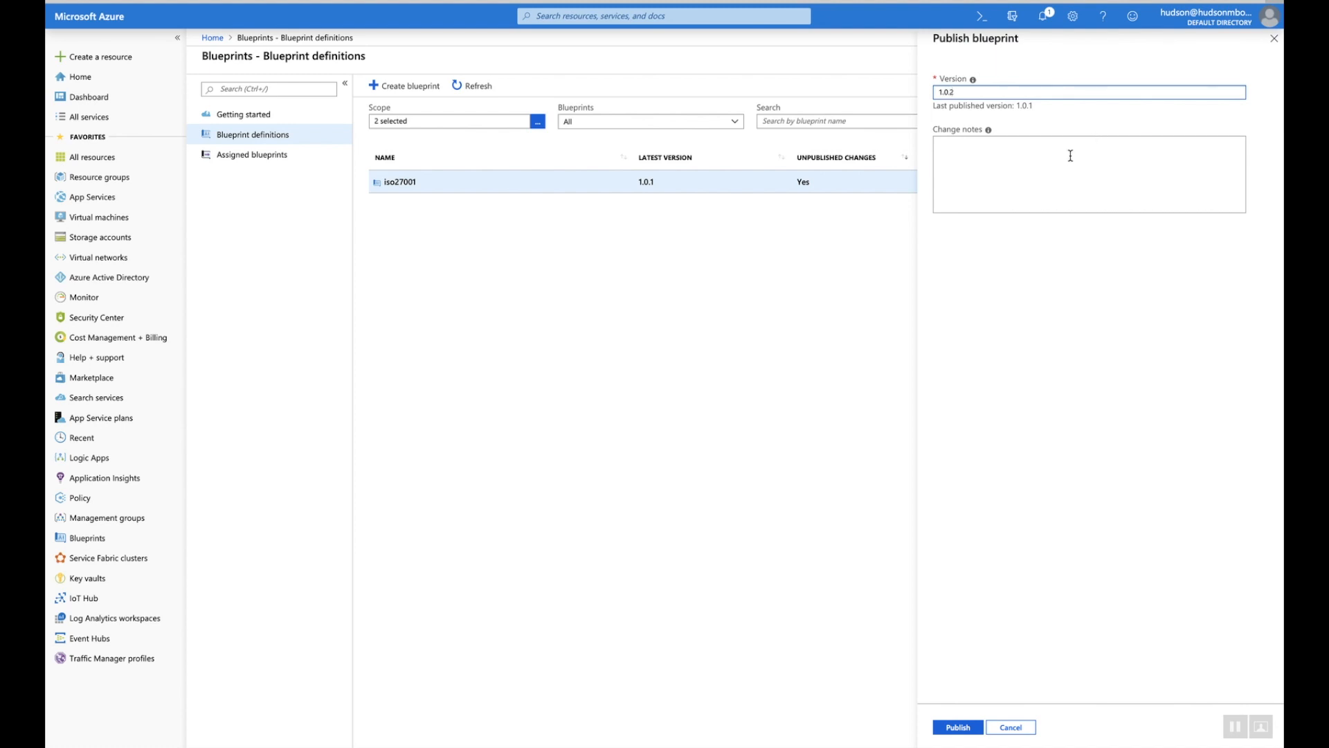
{"action": "left_click", "coordinate": [1071, 155]}
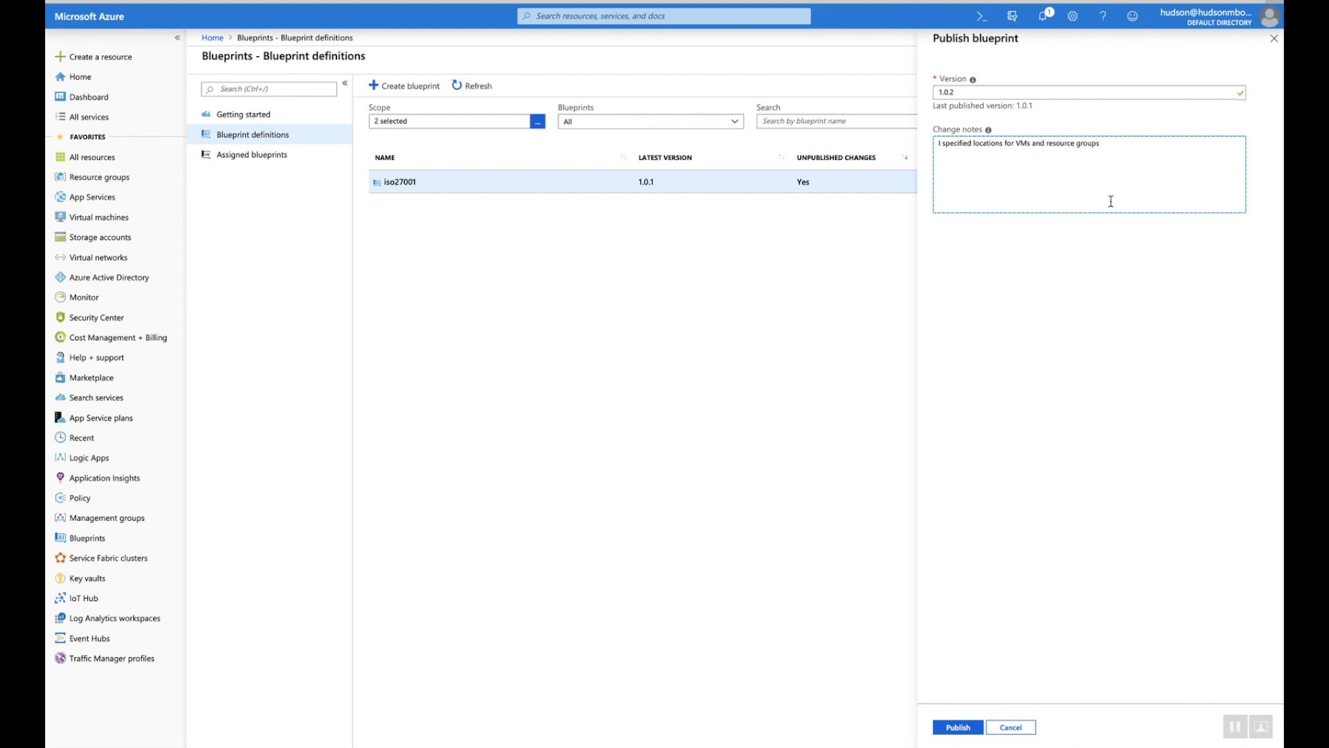
{"action": "left_click", "coordinate": [963, 727]}
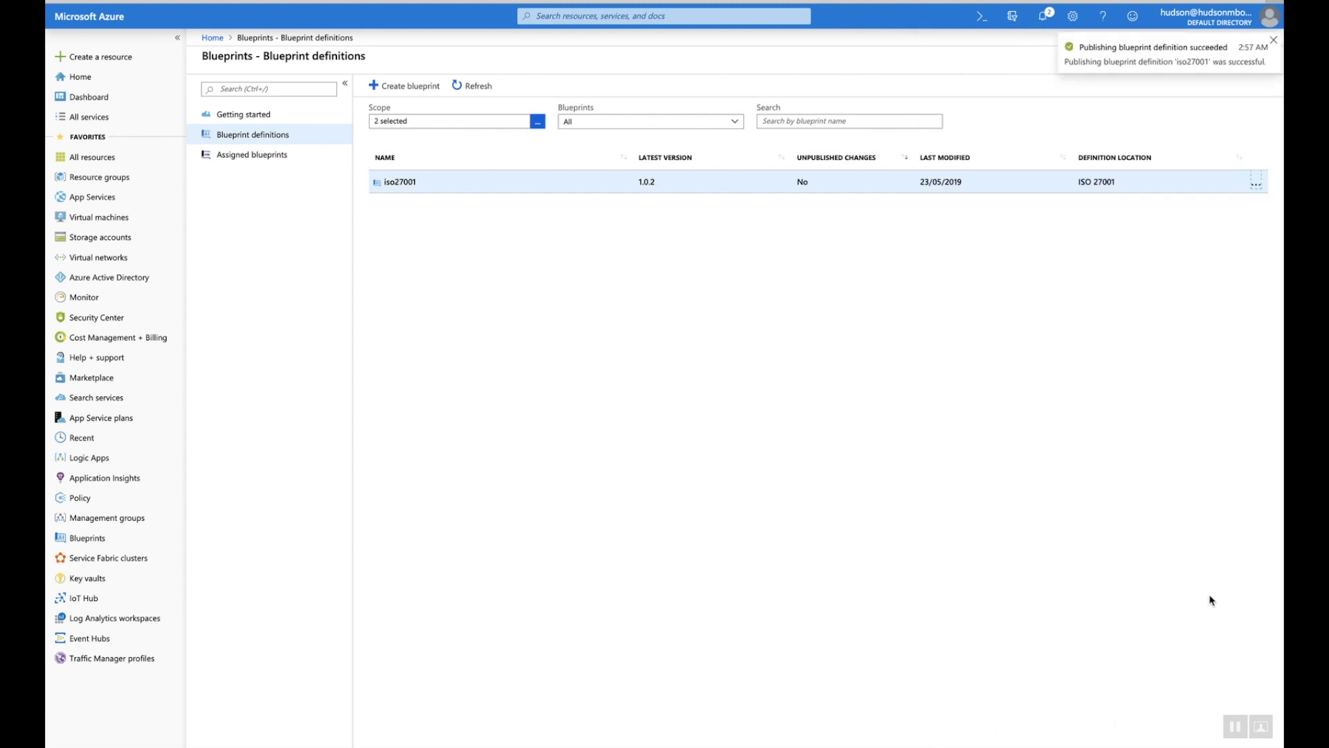
Start assigning the iso27001 blueprint, keeping definition version 1.0.2
{"action": "left_click", "coordinate": [1256, 184]}
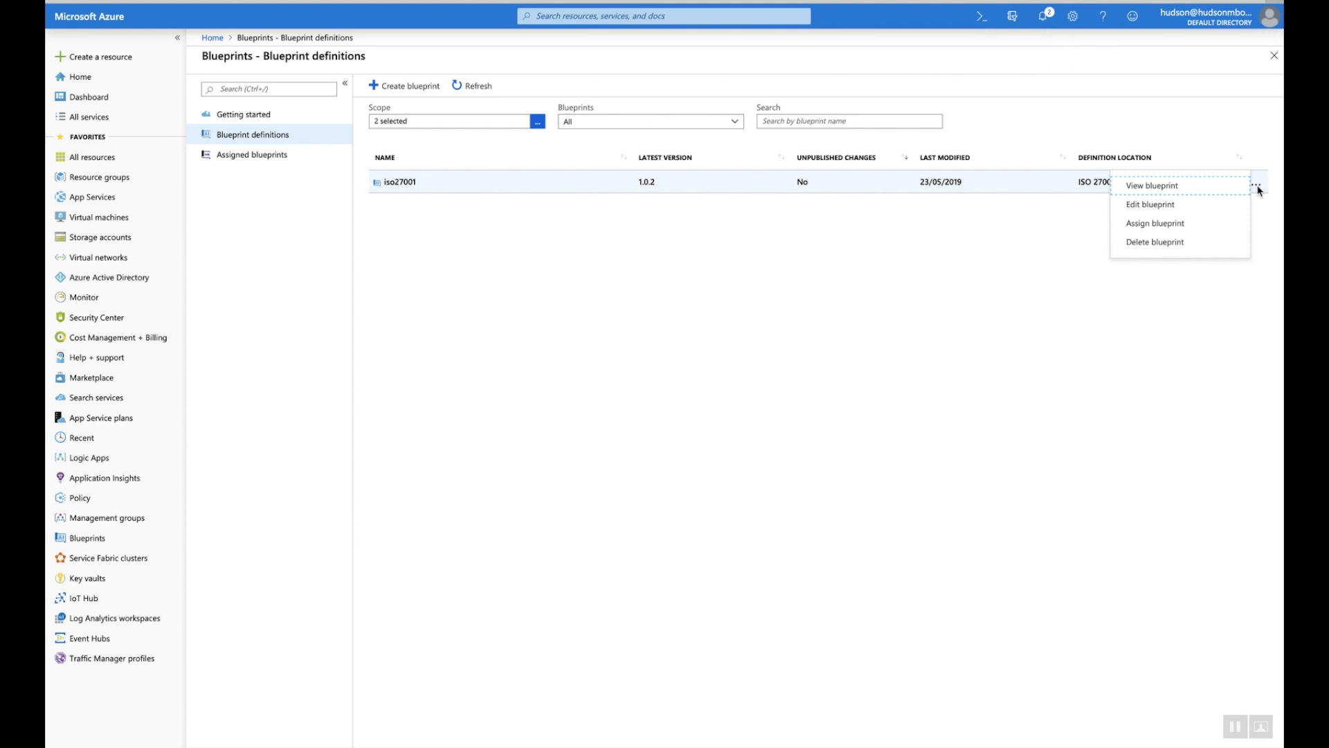
{"action": "left_click", "coordinate": [1170, 225]}
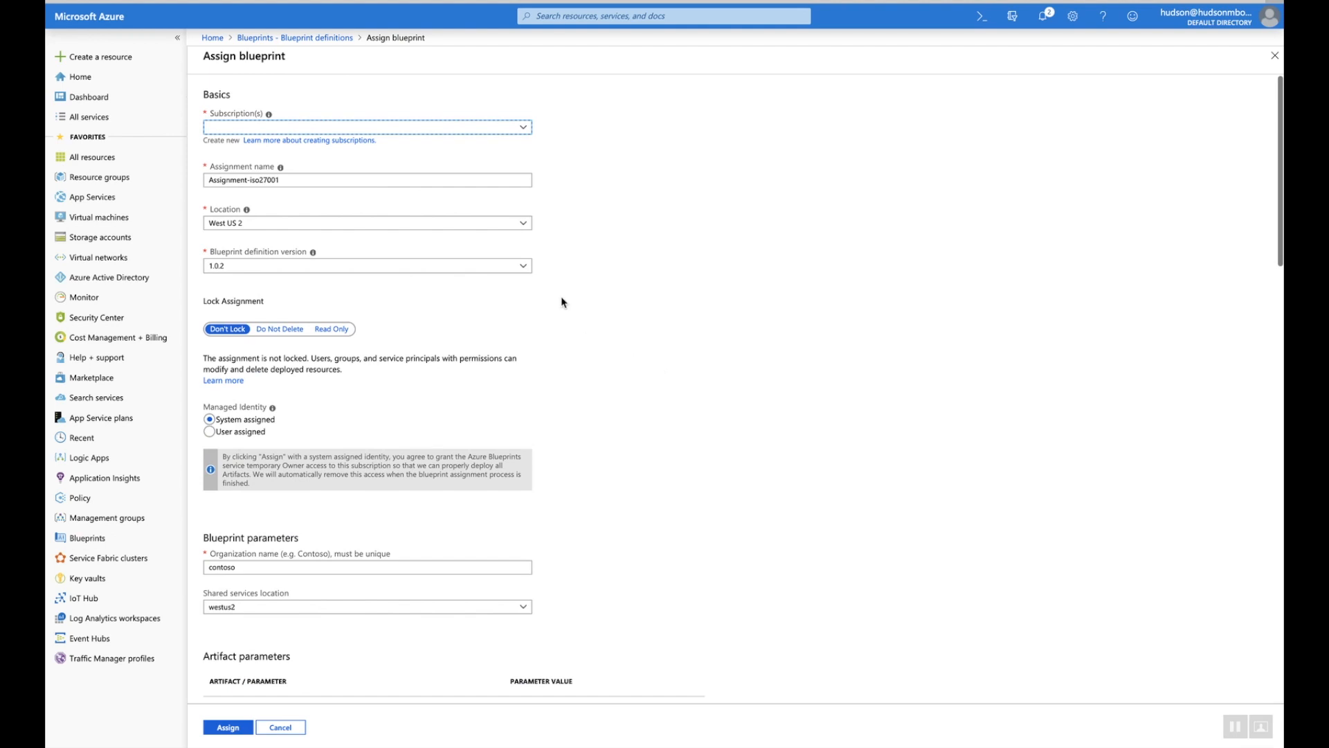
{"action": "left_click", "coordinate": [528, 269]}
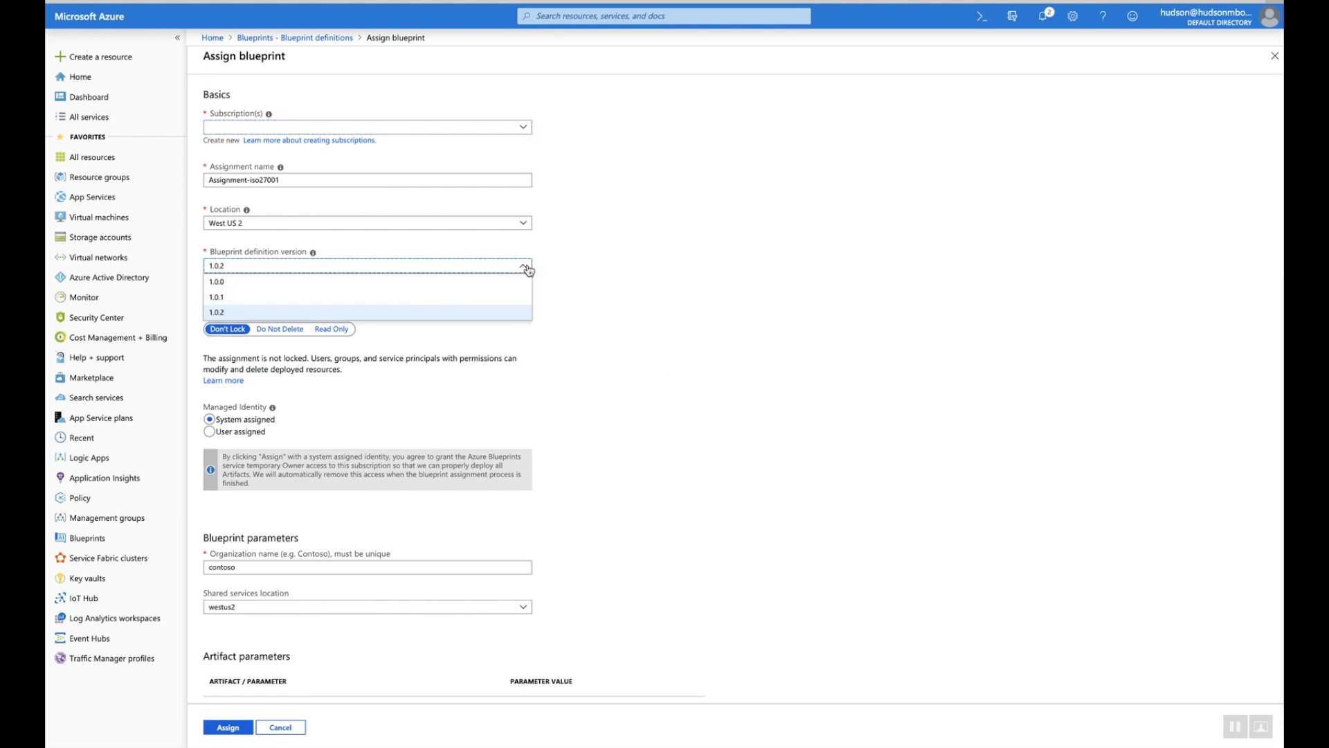
{"action": "left_click", "coordinate": [655, 327]}
Target the assignment at subscription EA1
{"action": "scroll", "coordinate": [654, 329], "scroll_direction": "down", "scroll_amount": 2}
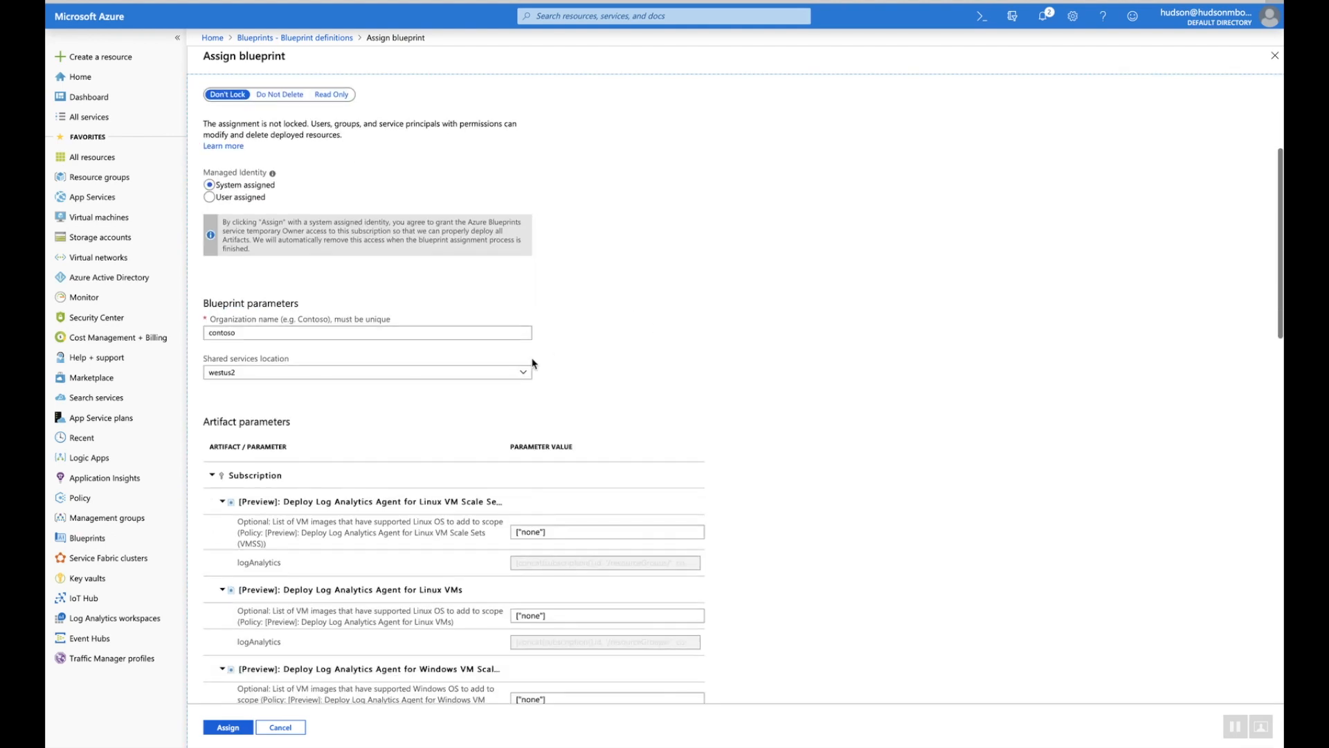
{"action": "scroll", "coordinate": [533, 364], "scroll_direction": "up", "scroll_amount": 2}
{"action": "left_click", "coordinate": [513, 129]}
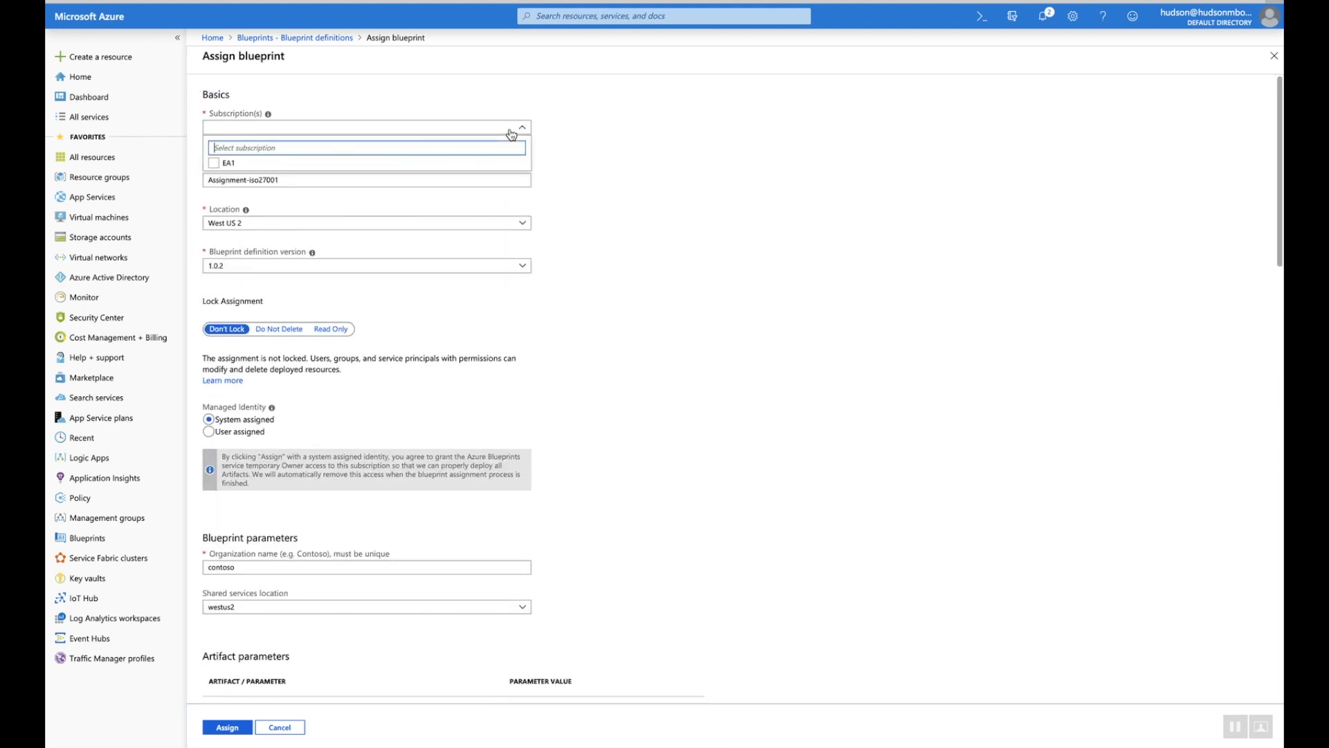
{"action": "left_click", "coordinate": [213, 163]}
{"action": "left_click", "coordinate": [629, 282]}
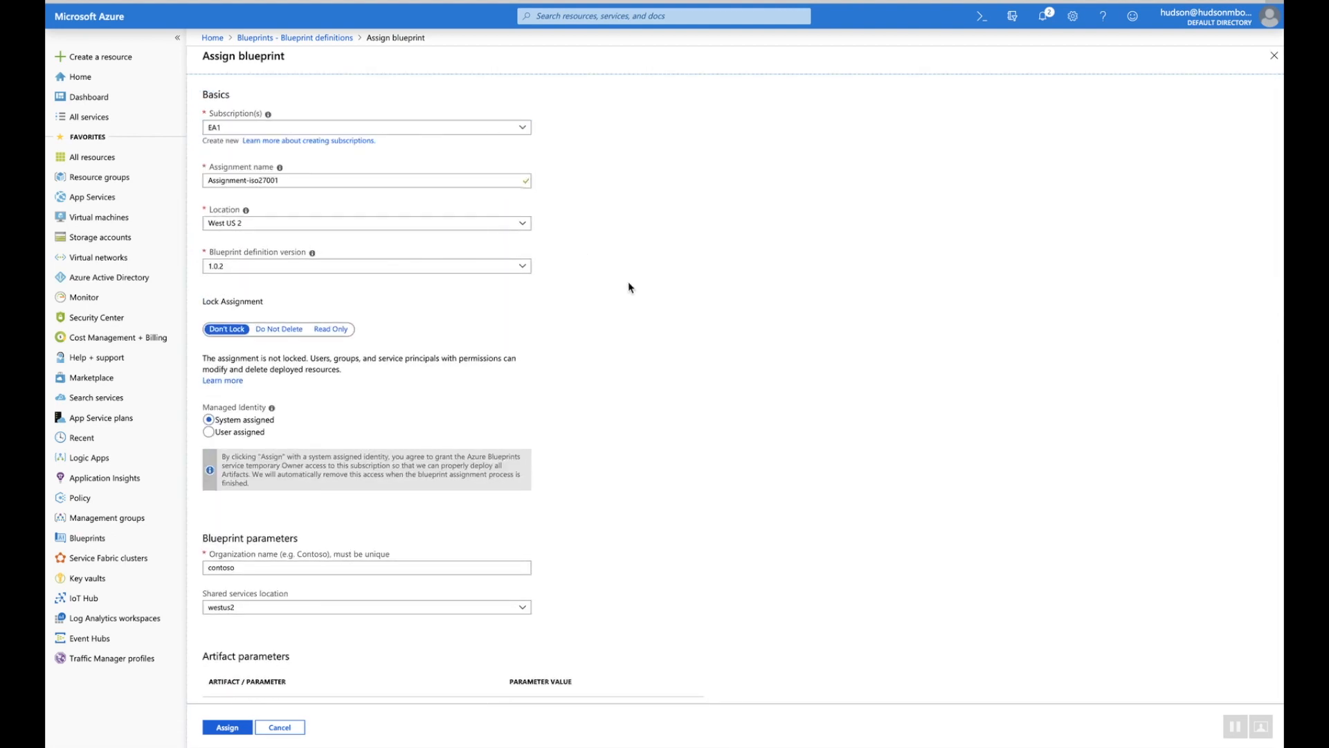
{"action": "scroll", "coordinate": [628, 284], "scroll_direction": "down", "scroll_amount": 3}
{"action": "scroll", "coordinate": [629, 281], "scroll_direction": "down", "scroll_amount": 5}
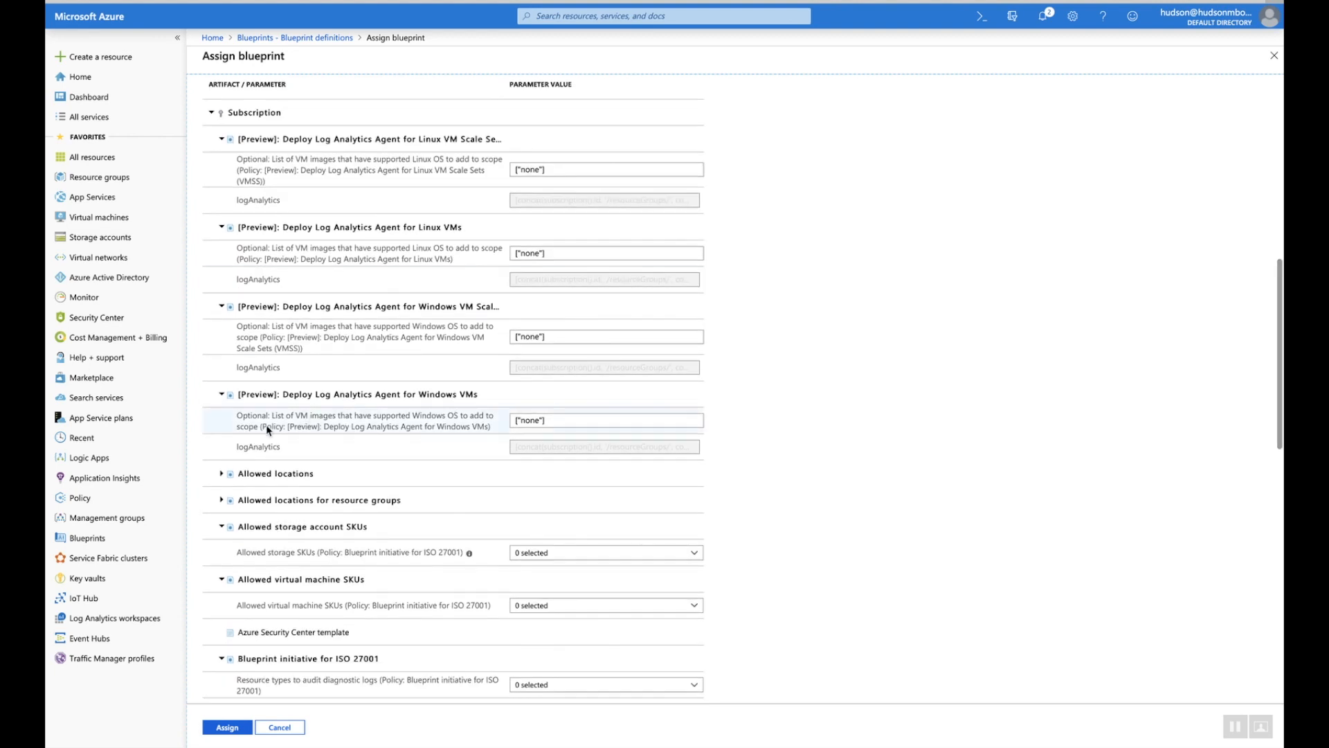
Expand the Allowed locations parameter rows and allow the Standard_GRS storage SKU
{"action": "left_click", "coordinate": [221, 475]}
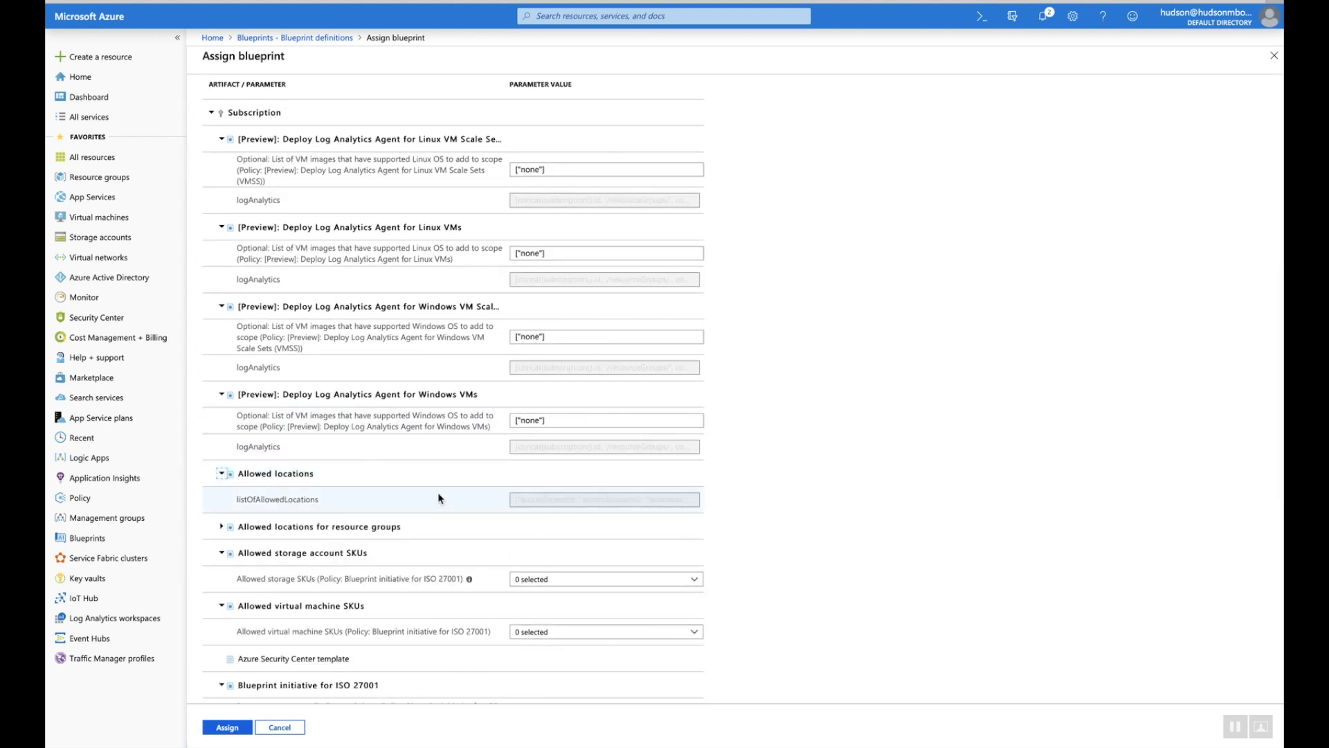
{"action": "left_click", "coordinate": [221, 529]}
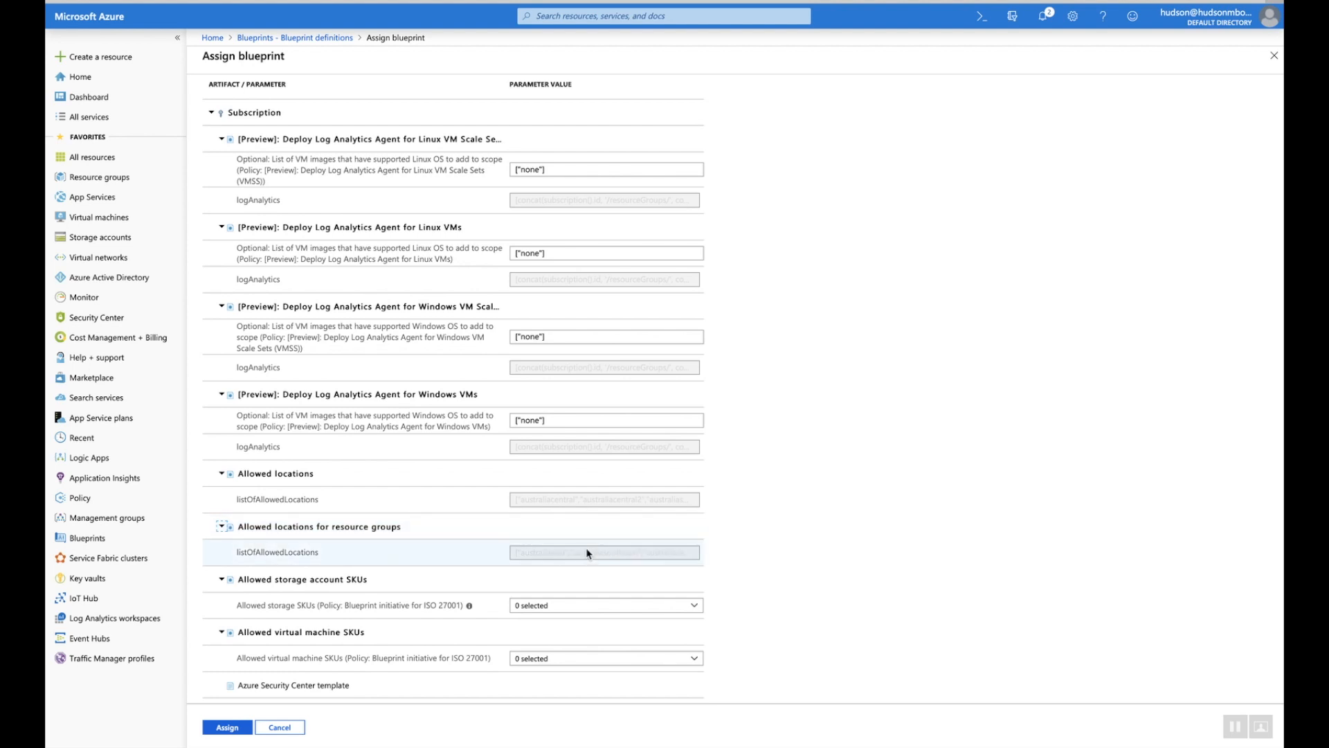
{"action": "scroll", "coordinate": [587, 554], "scroll_direction": "down", "scroll_amount": 2}
{"action": "left_click", "coordinate": [580, 510]}
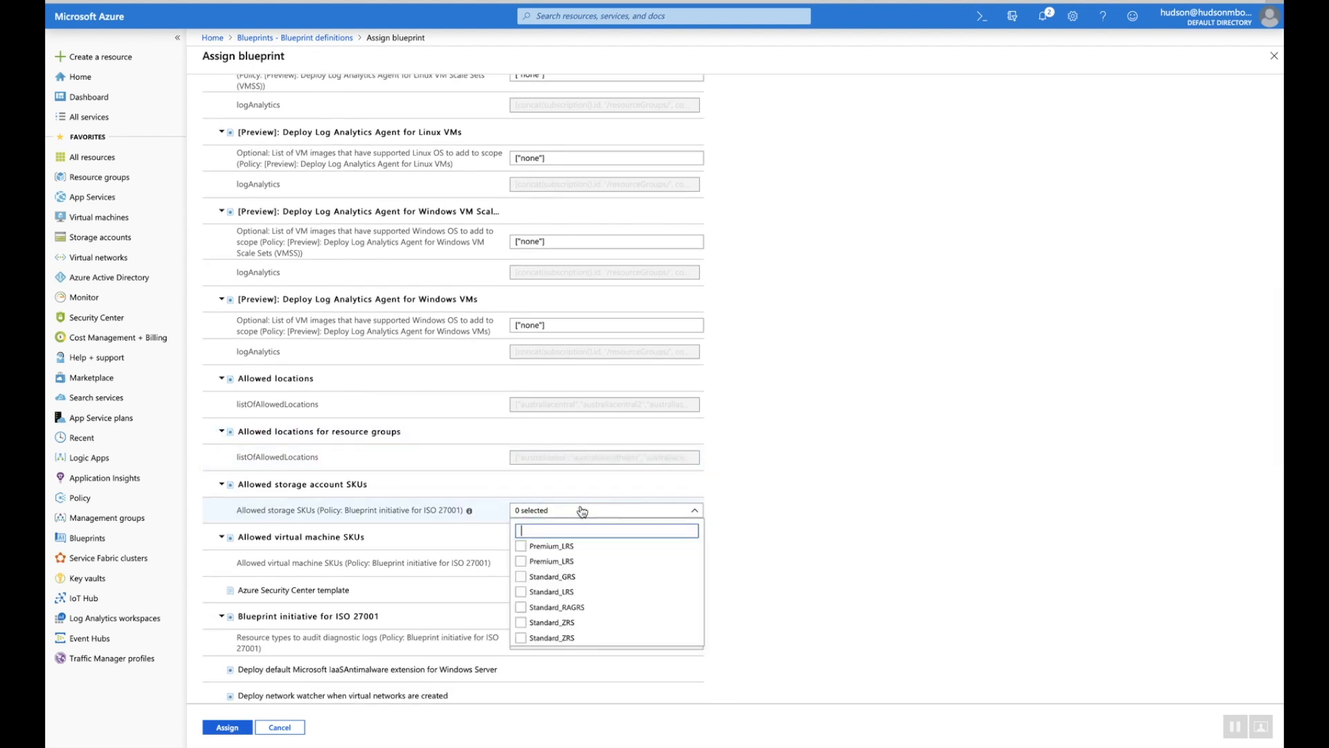
{"action": "left_click", "coordinate": [552, 577]}
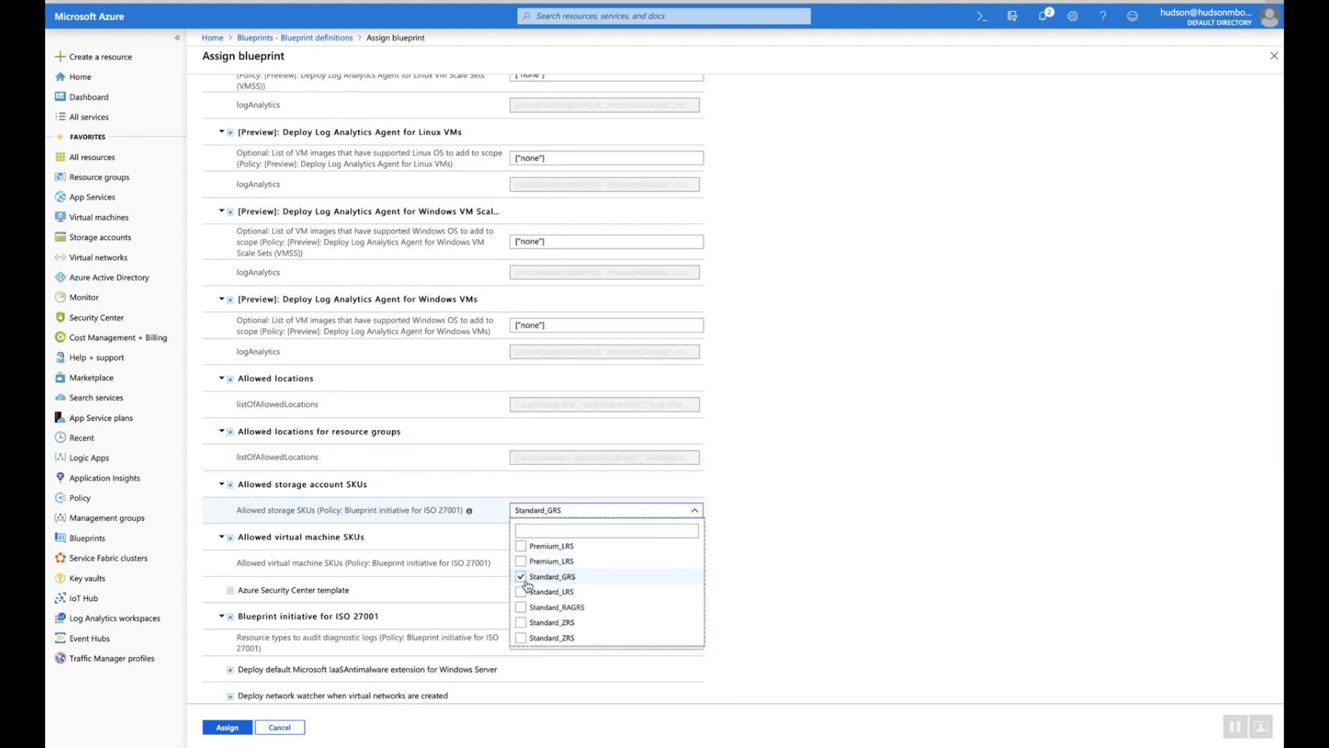
{"action": "left_click", "coordinate": [764, 579]}
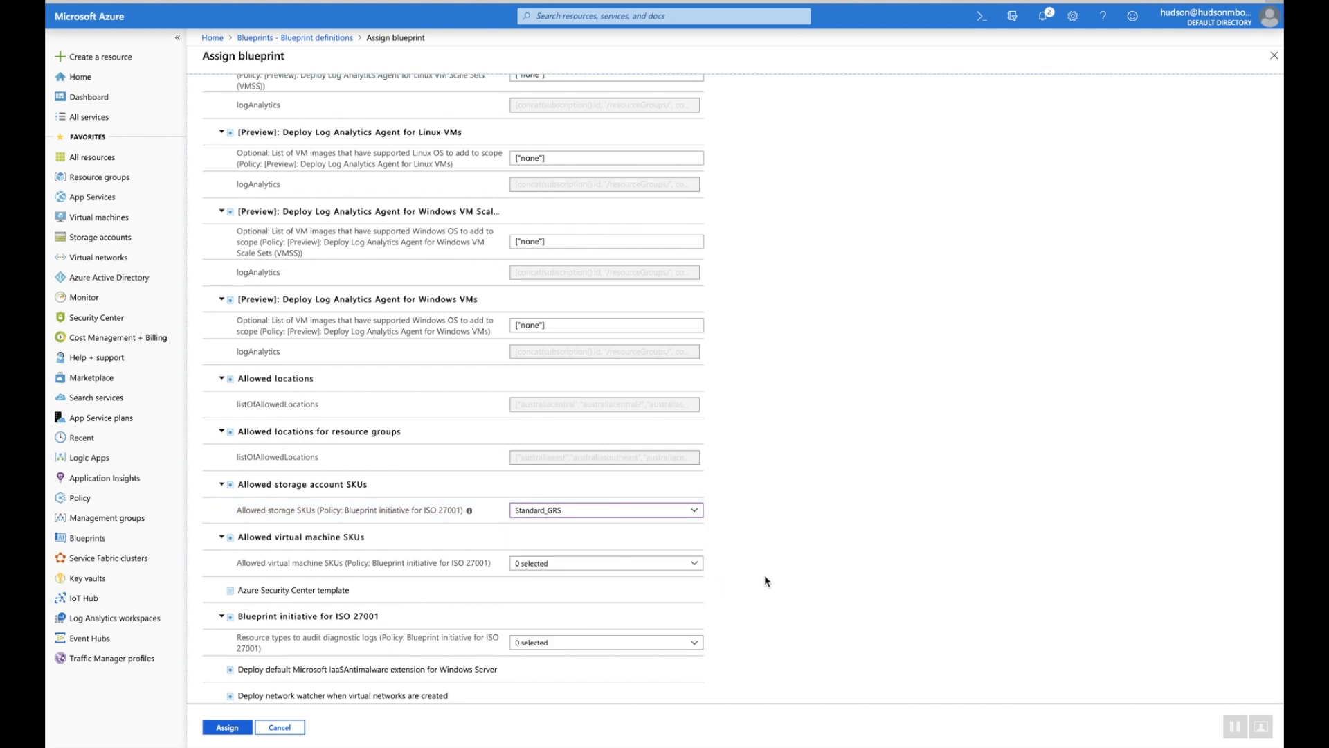
Allow only the Basic_A0 virtual machine SKU
{"action": "left_click", "coordinate": [671, 565]}
{"action": "scroll", "coordinate": [624, 347], "scroll_direction": "up", "scroll_amount": 20}
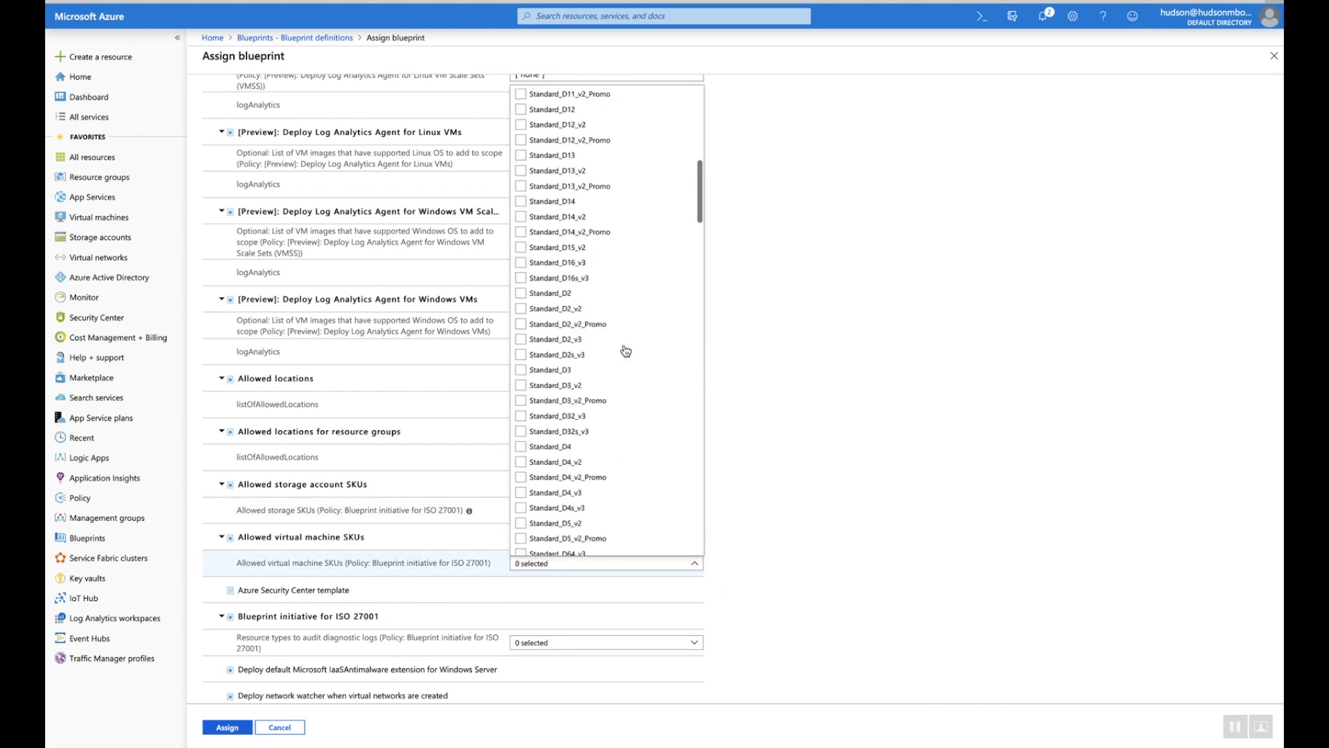
{"action": "left_click", "coordinate": [543, 93]}
{"action": "left_click", "coordinate": [840, 288]}
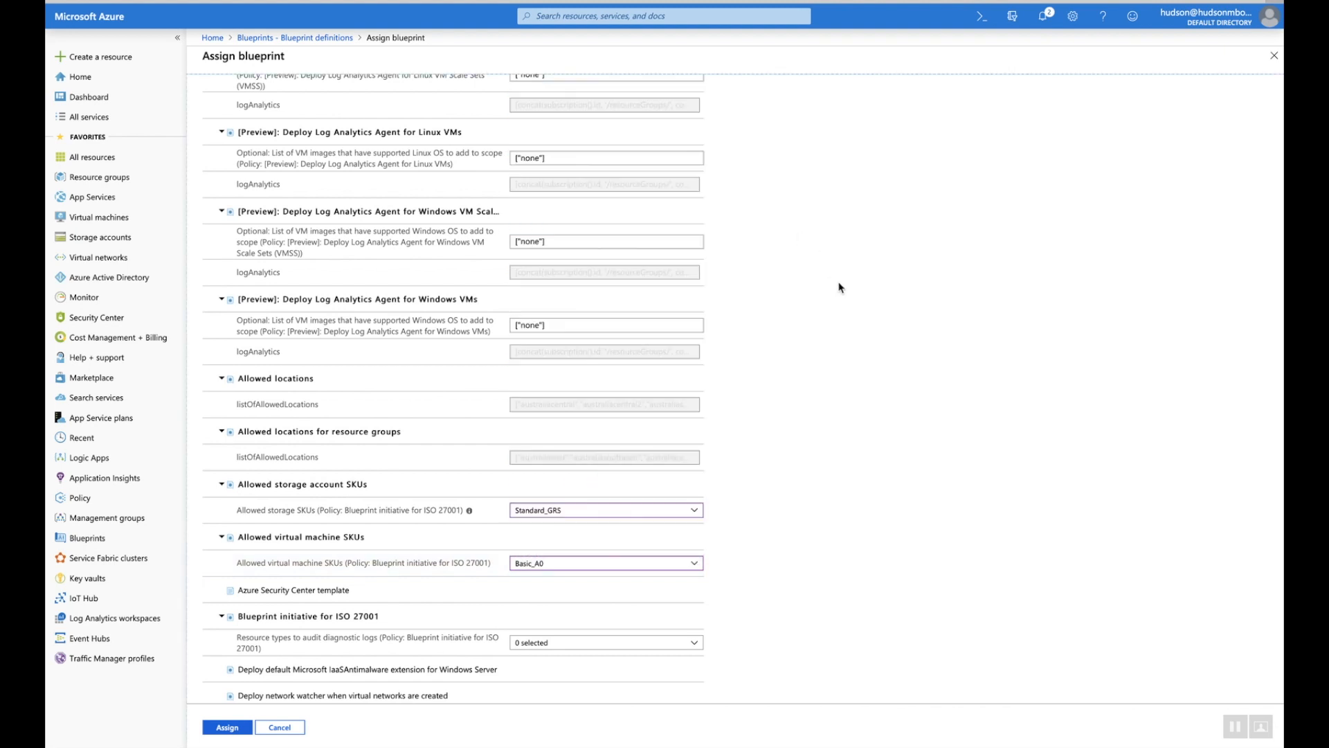
{"action": "scroll", "coordinate": [809, 475], "scroll_direction": "down", "scroll_amount": 3}
Audit diagnostic logs for virtualMachines, virtualMachineScaleSets, SQL databases and elasticPools
{"action": "left_click", "coordinate": [631, 470]}
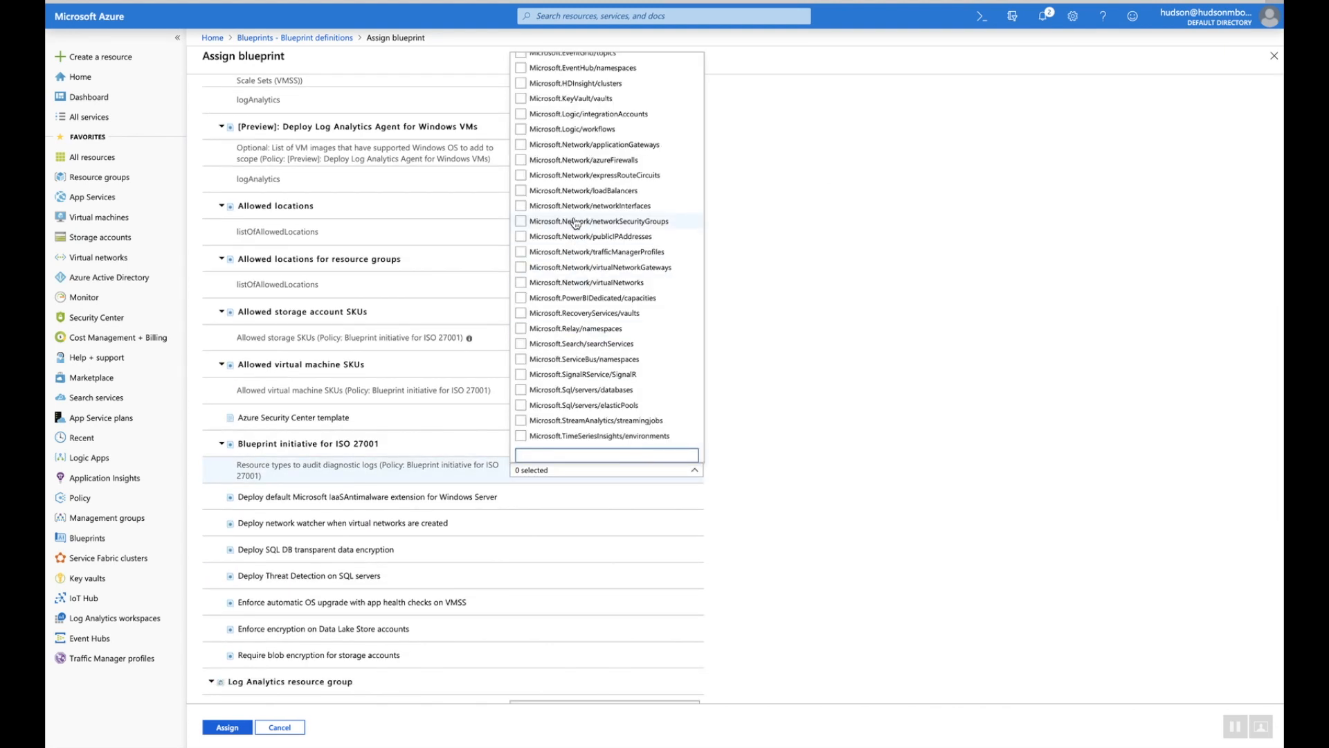
{"action": "scroll", "coordinate": [575, 221], "scroll_direction": "up", "scroll_amount": 5}
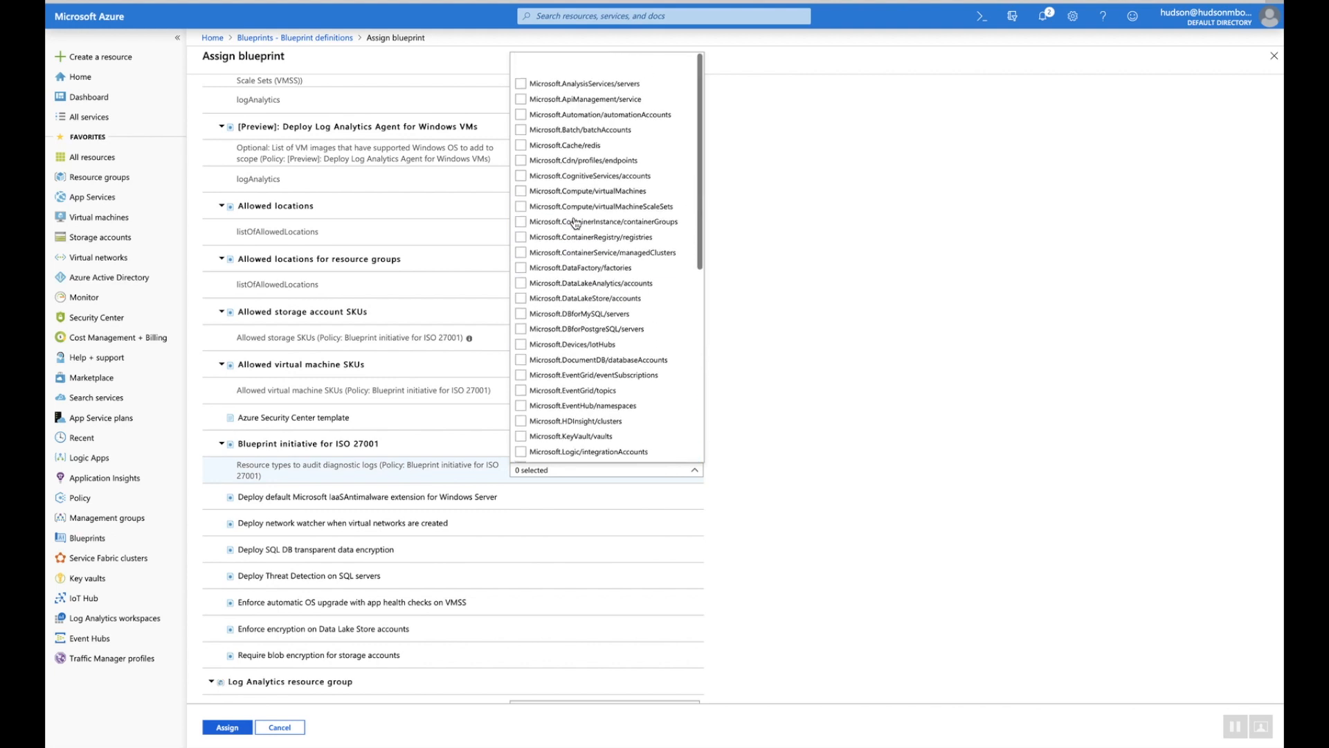
{"action": "left_click", "coordinate": [521, 168]}
{"action": "left_click", "coordinate": [521, 183]}
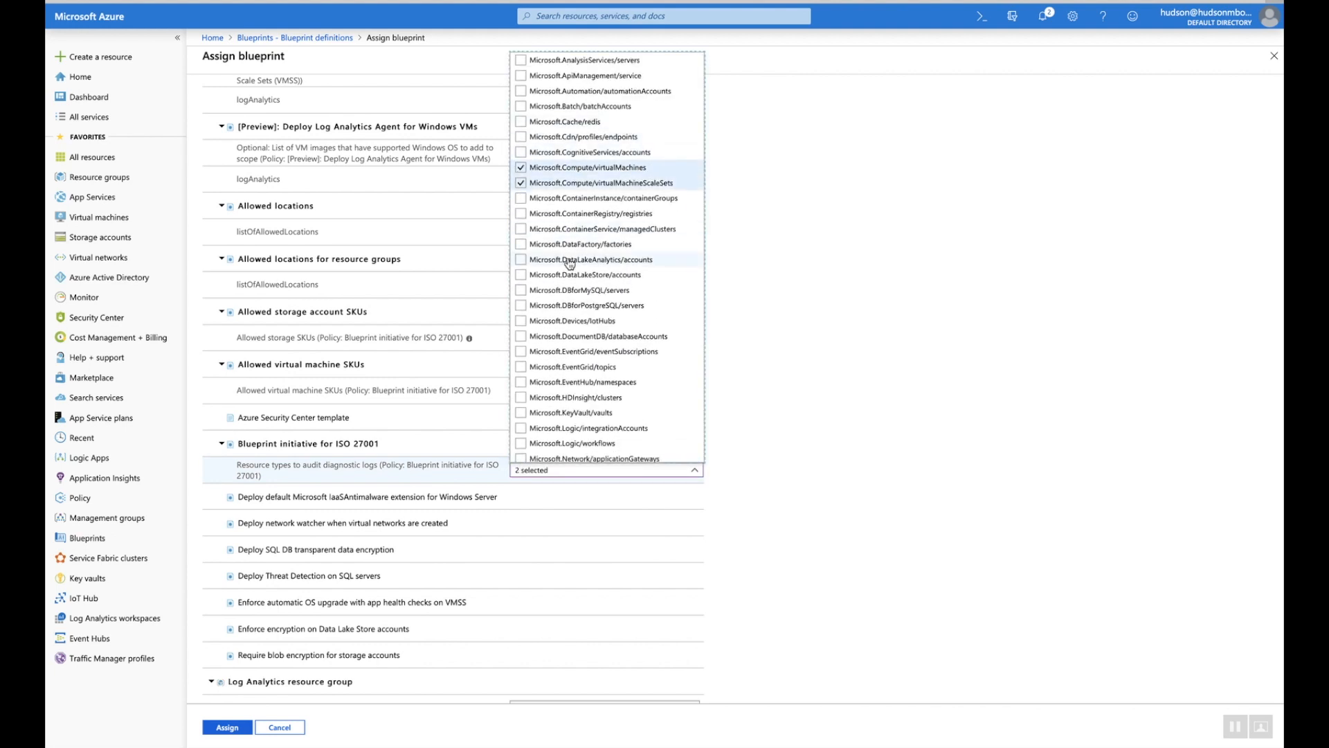
{"action": "scroll", "coordinate": [553, 263], "scroll_direction": "down", "scroll_amount": 5}
{"action": "left_click", "coordinate": [521, 389]}
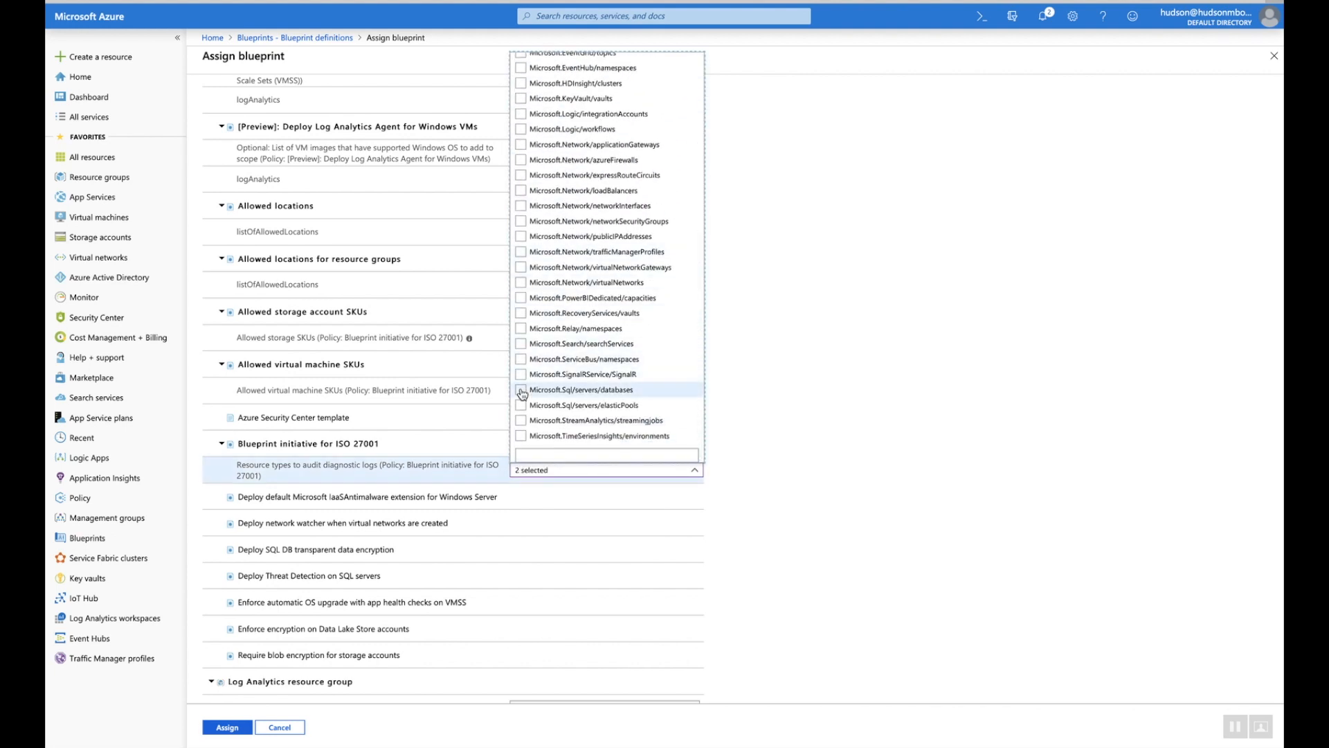
{"action": "left_click", "coordinate": [521, 405]}
{"action": "left_click", "coordinate": [811, 414]}
{"action": "scroll", "coordinate": [811, 414], "scroll_direction": "down", "scroll_amount": 2}
{"action": "scroll", "coordinate": [812, 414], "scroll_direction": "down", "scroll_amount": 7}
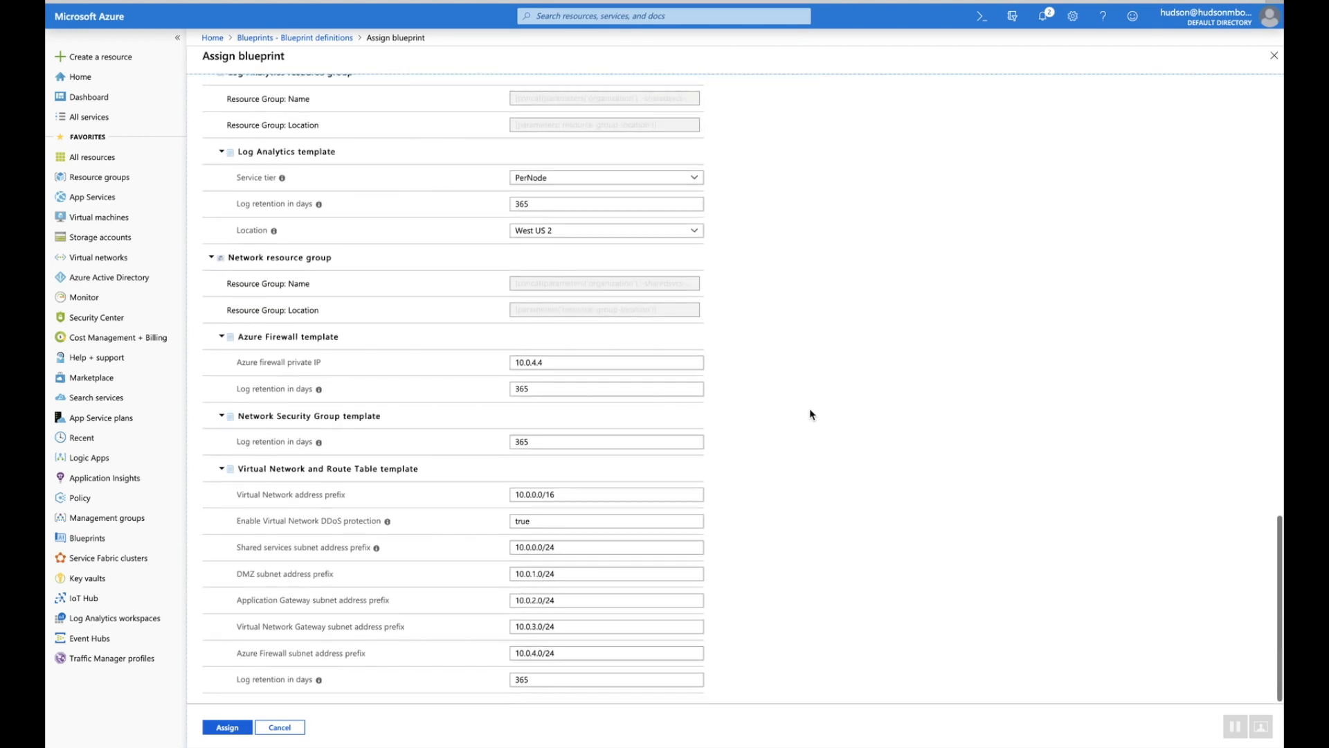
Submit the assignment and confirm Assignment-iso27001 on EA1 at 1.0.2 is deploying
{"action": "left_click", "coordinate": [224, 728]}
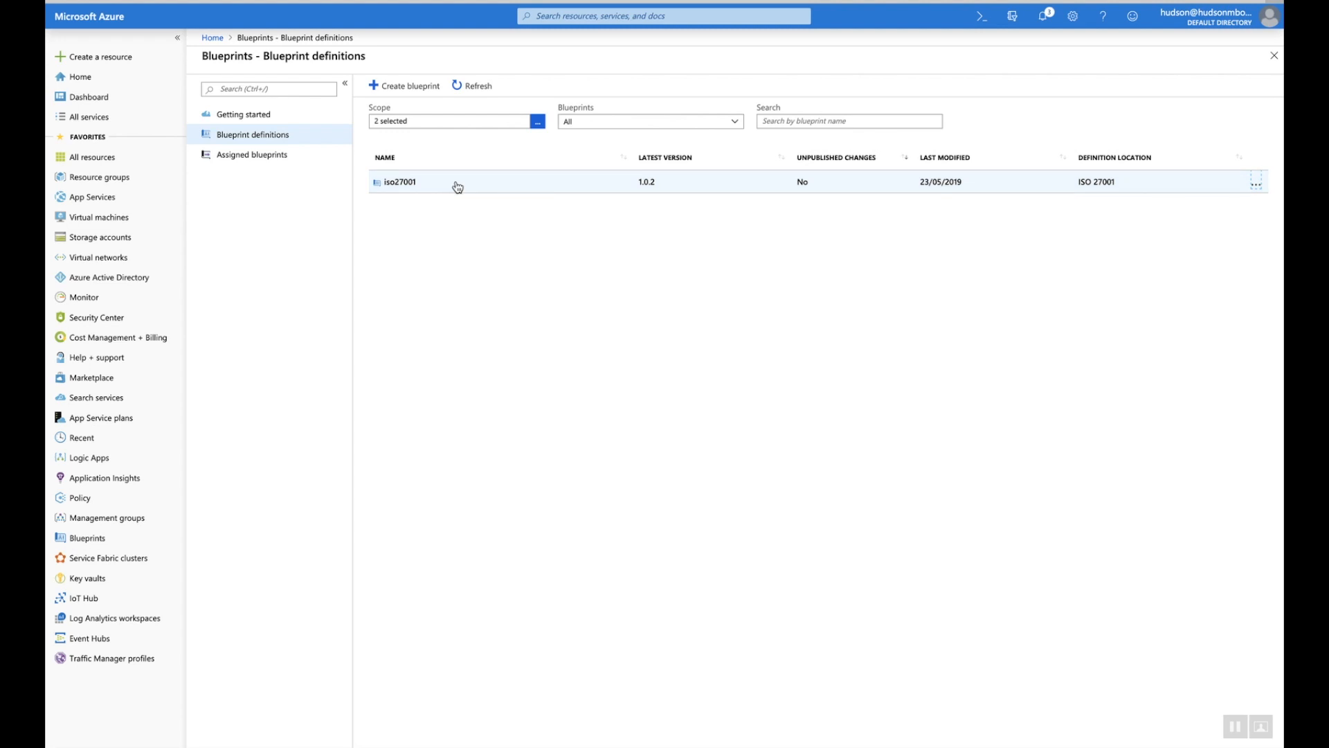
{"action": "left_click", "coordinate": [279, 157]}
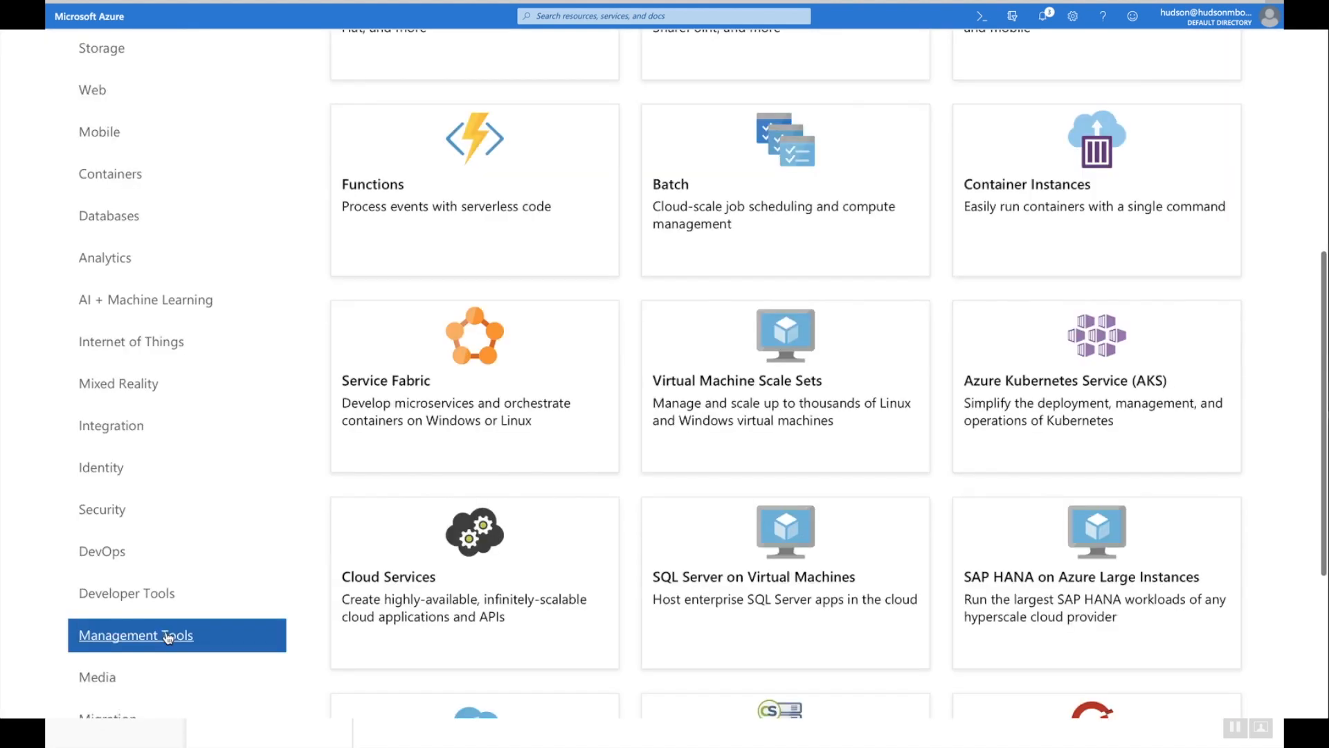
{"action": "scroll", "coordinate": [291, 552], "scroll_direction": "down", "scroll_amount": 5}
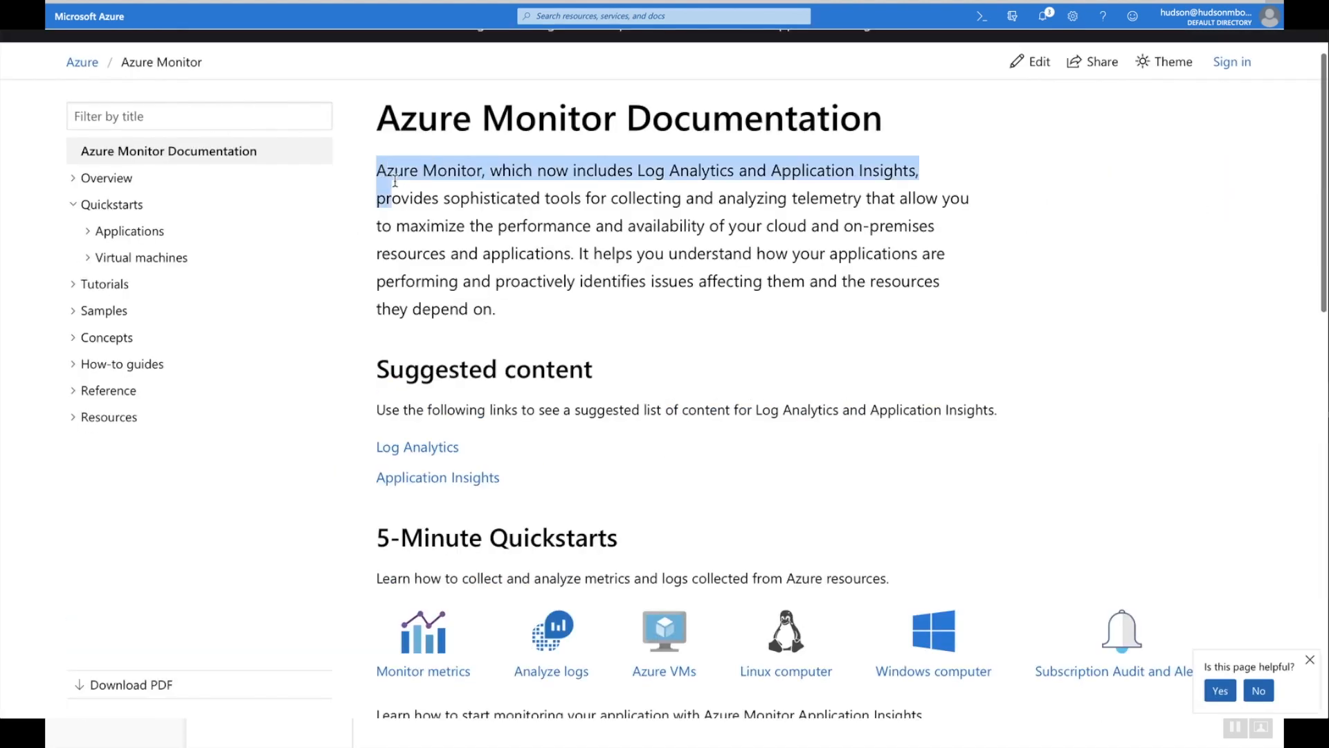
Open the Azure Monitor PowerShell sample 'Create a Log Analytics workspace' and view its script
{"action": "left_click_drag", "start_coordinate": [388, 199], "coordinate": [633, 227]}
{"action": "left_click", "coordinate": [104, 310]}
{"action": "left_click", "coordinate": [108, 339]}
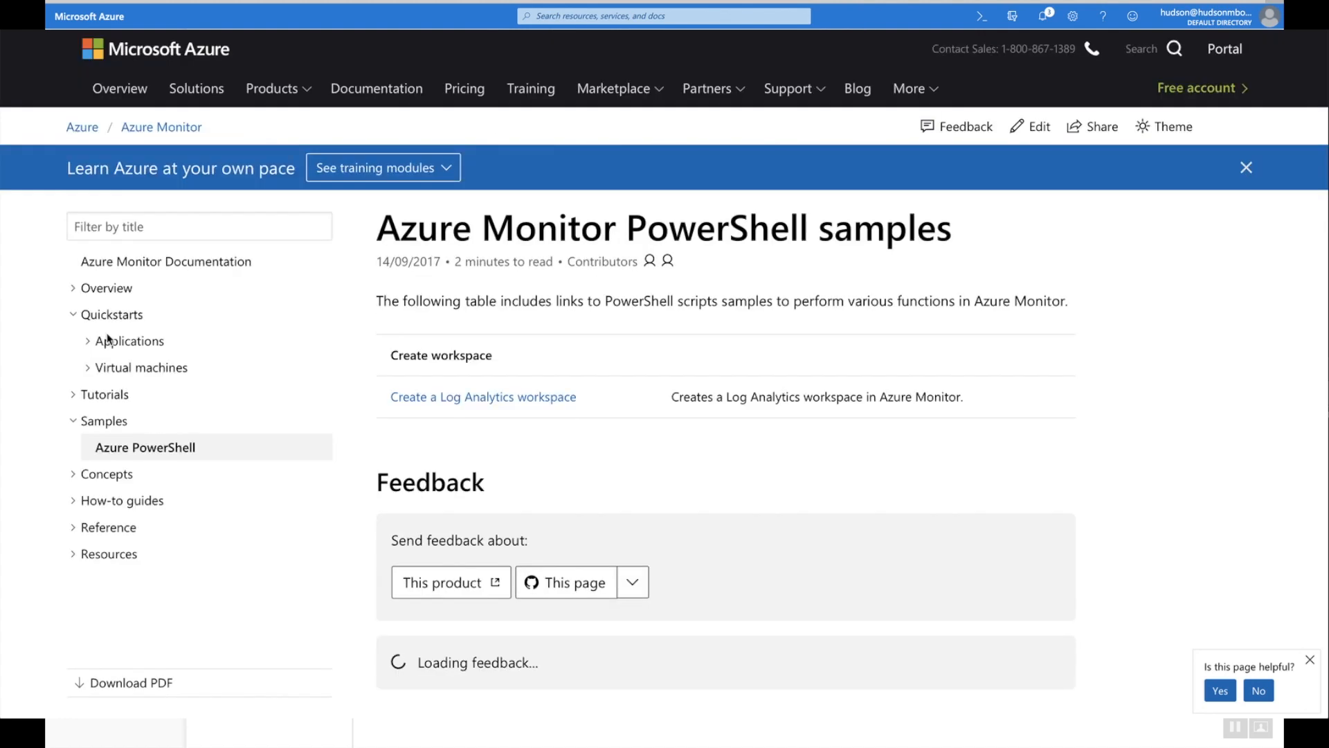
{"action": "left_click", "coordinate": [411, 398]}
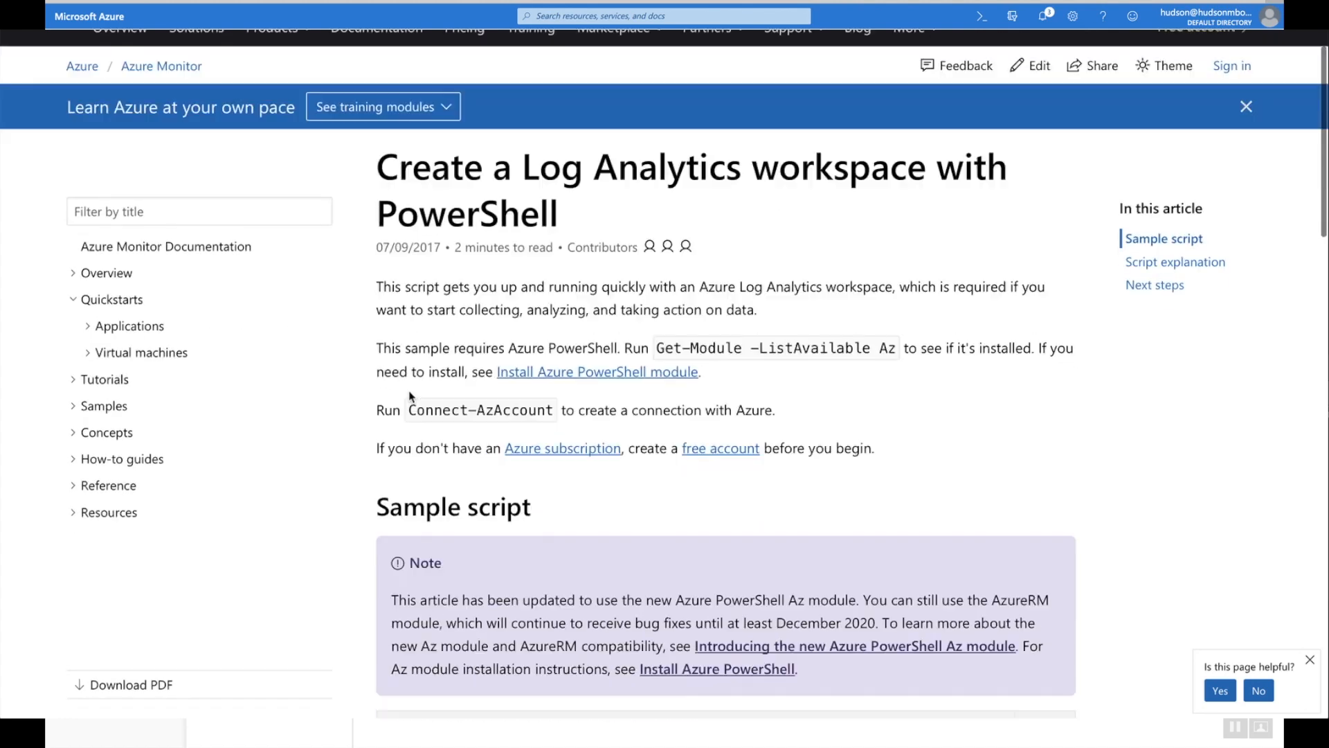
{"action": "scroll", "coordinate": [409, 391], "scroll_direction": "down", "scroll_amount": 5}
{"action": "scroll", "coordinate": [409, 392], "scroll_direction": "down", "scroll_amount": 5}
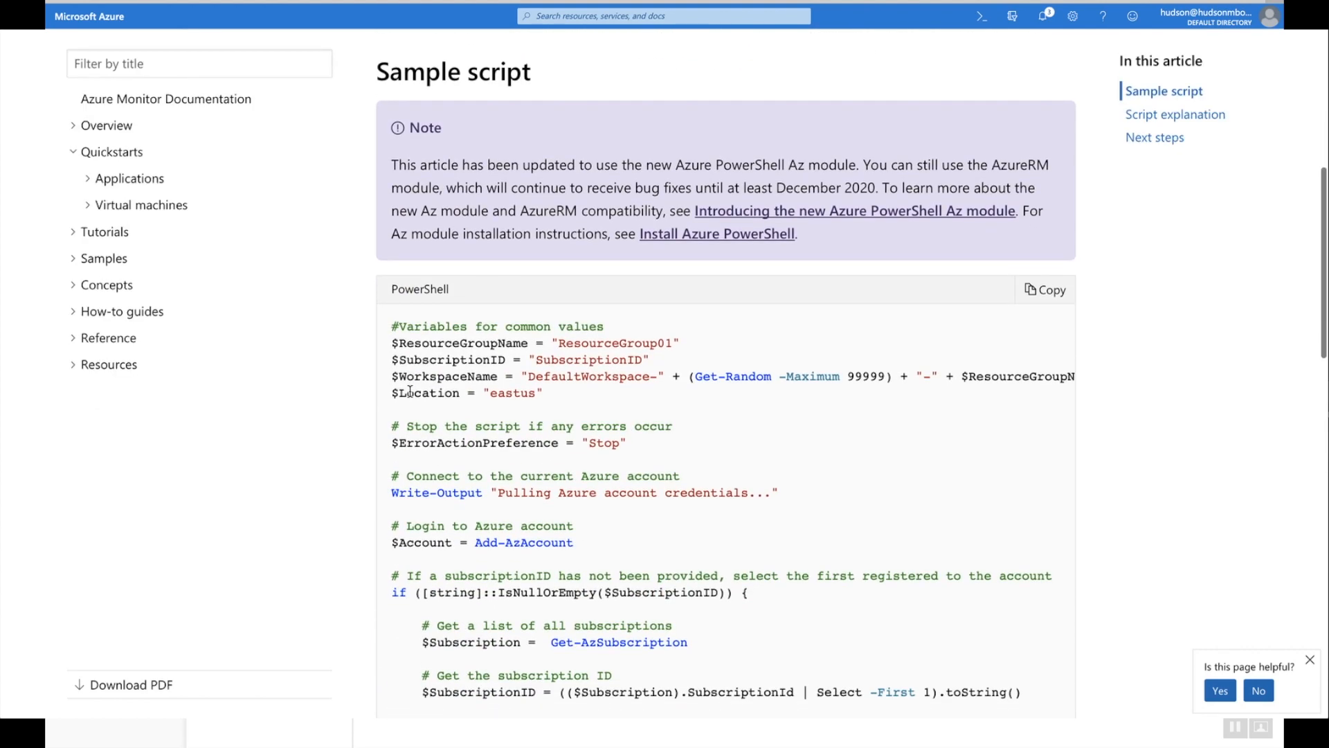